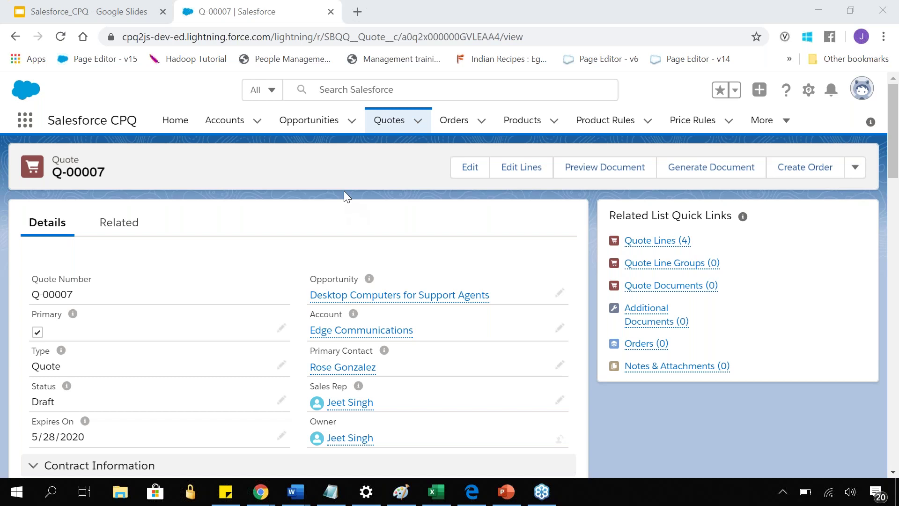
Open the quote's lines for editing and add the 15" Laptop from the product catalogue.
left_click(507, 174)
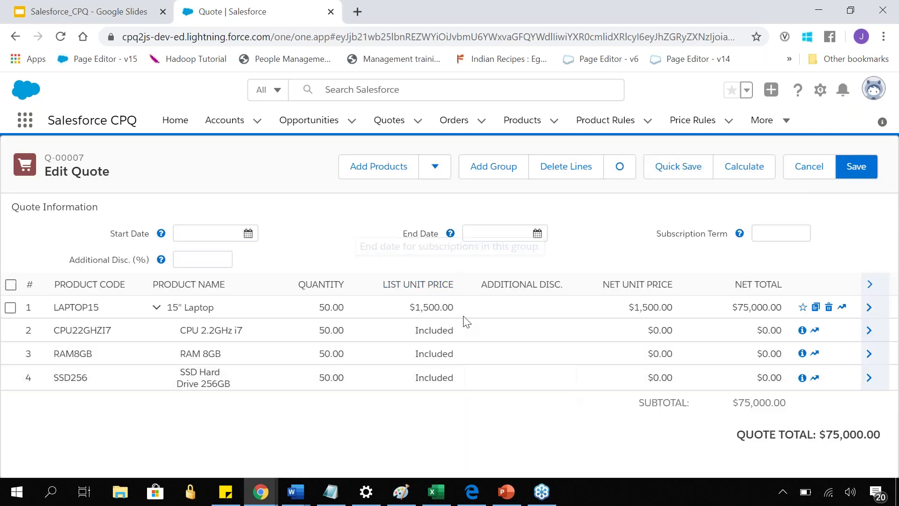
left_click(386, 171)
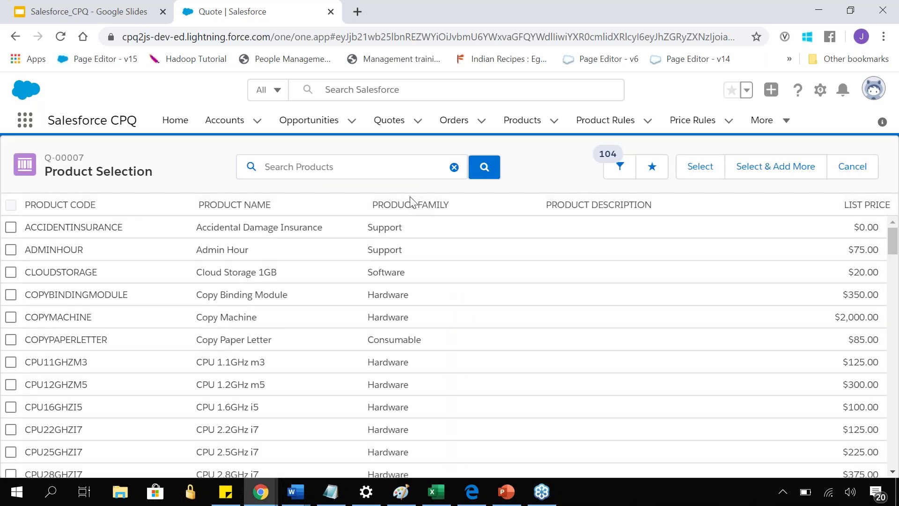
scroll(217, 307, "down", 3)
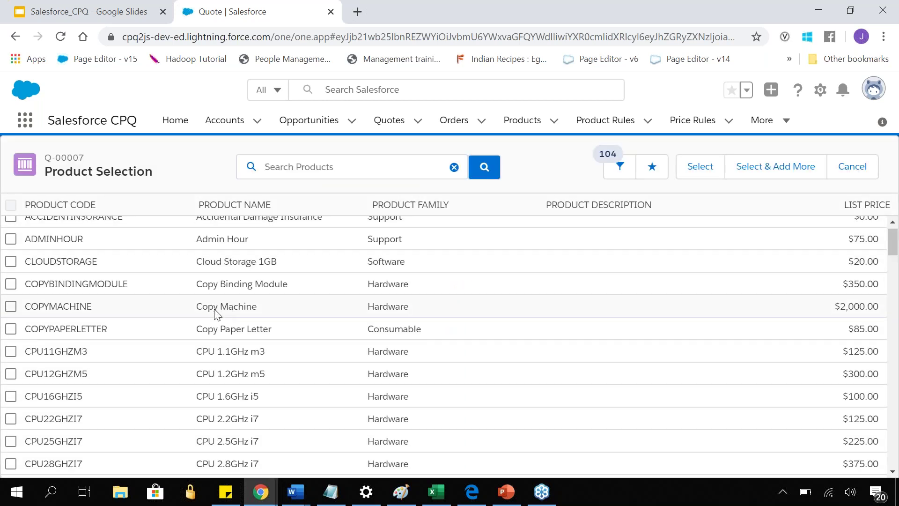
scroll(217, 308, "down", 15)
scroll(88, 329, "up", 5)
left_click(11, 334)
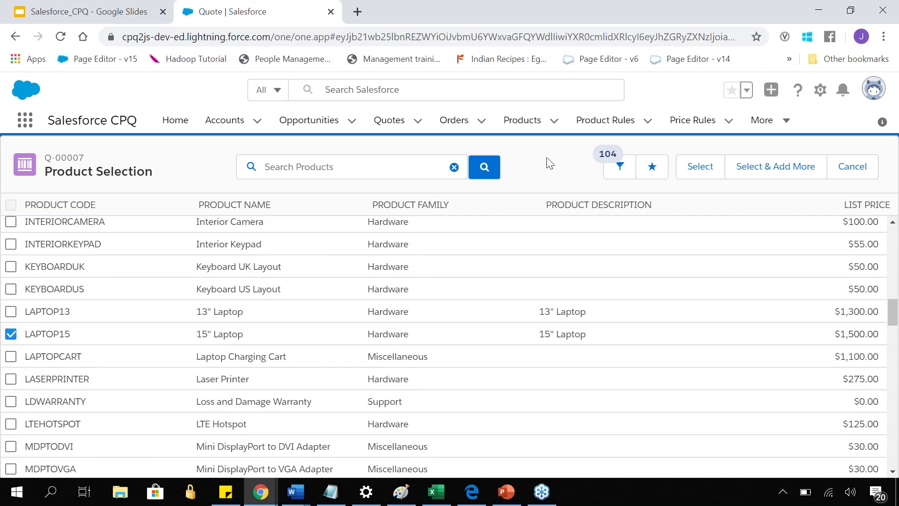
left_click(710, 172)
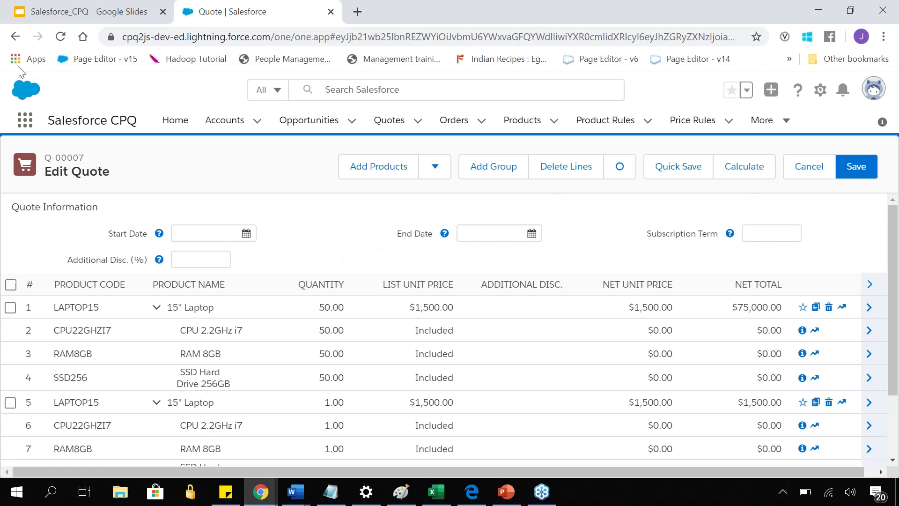
Go back to the product selection and choose the 15" Laptop again for the quote.
left_click(14, 40)
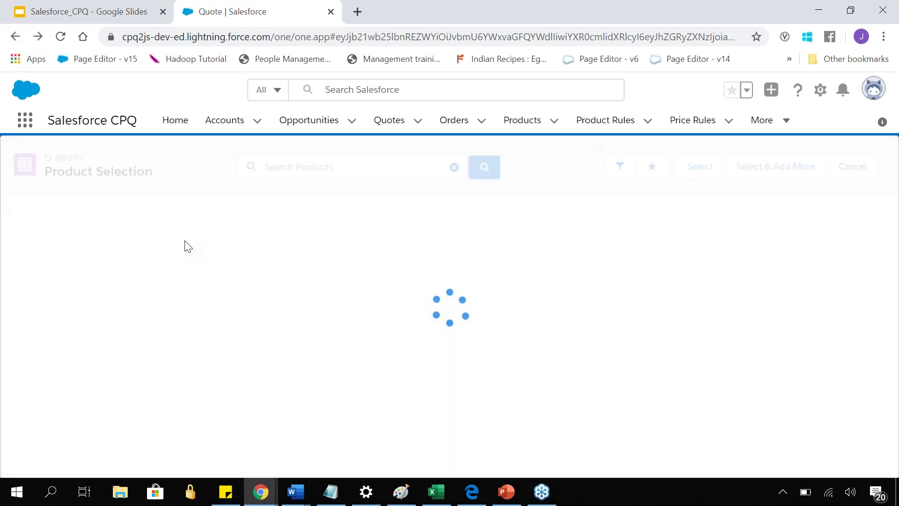
scroll(162, 318, "down", 5)
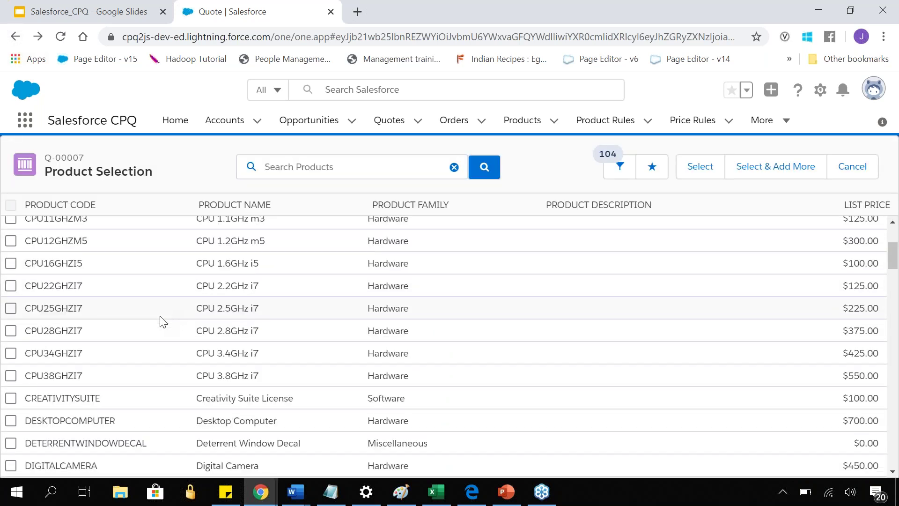
scroll(163, 317, "down", 2)
scroll(165, 316, "up", 3)
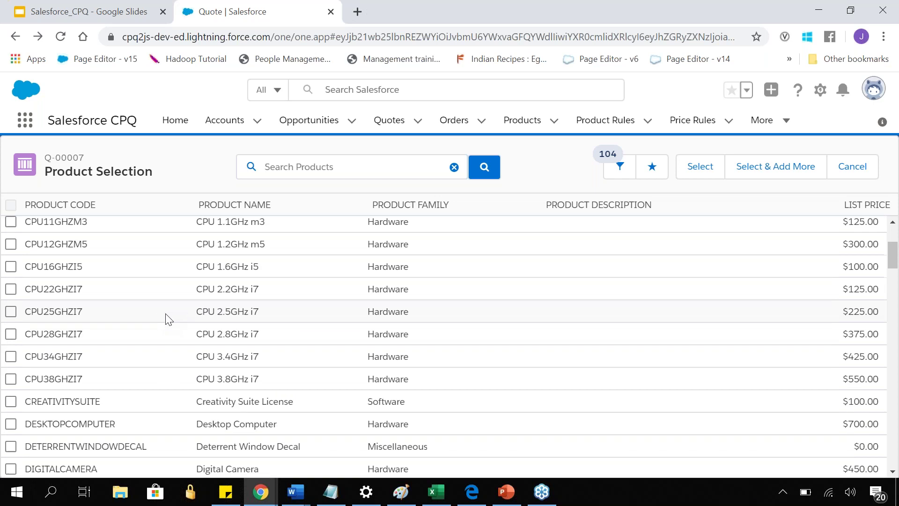
scroll(168, 318, "down", 6)
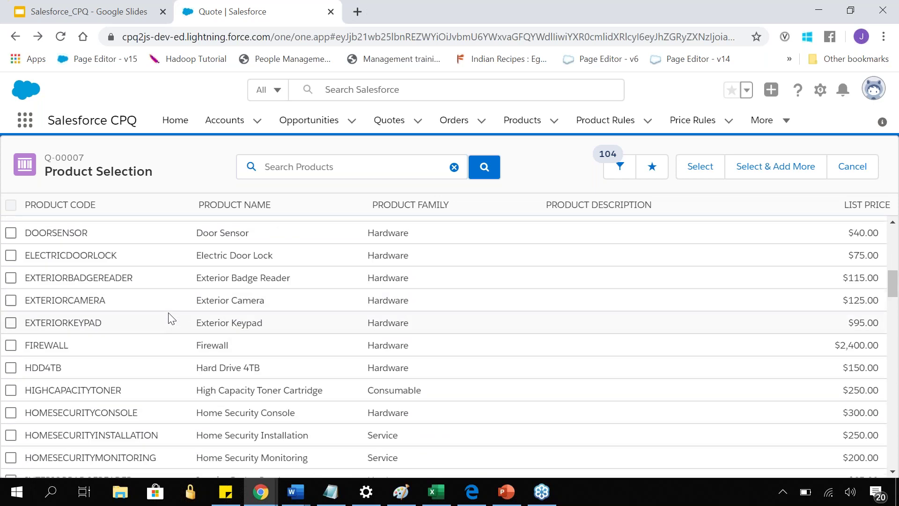
scroll(181, 298, "down", 6)
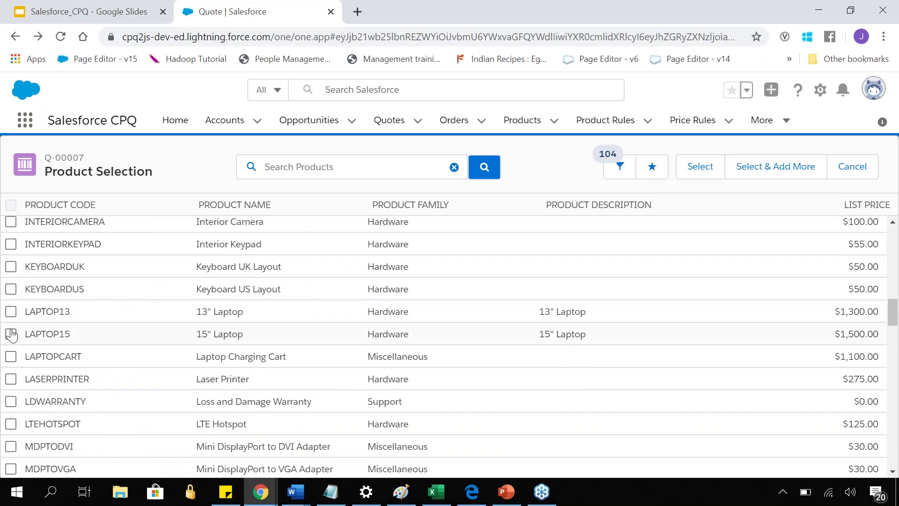
left_click(12, 336)
left_click(700, 168)
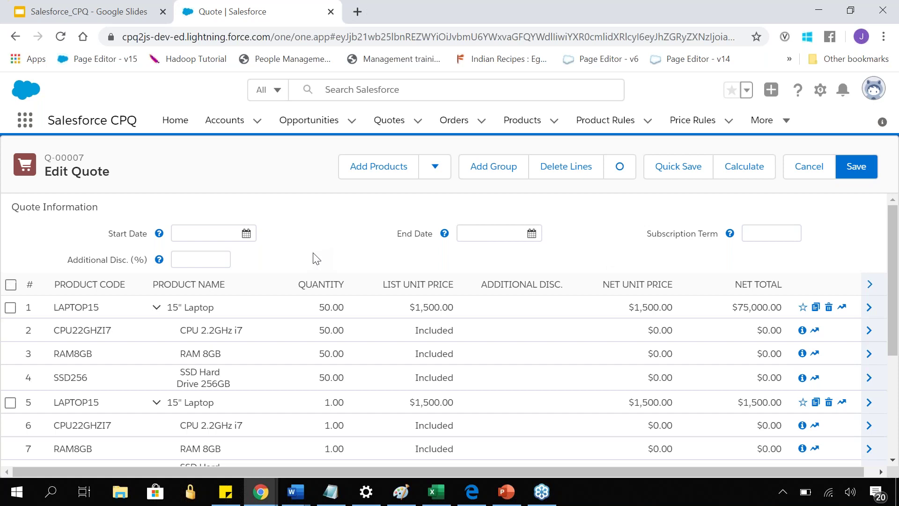
Return to the product selection and select the 13" Laptop, opening its bundle configuration.
left_click(314, 284)
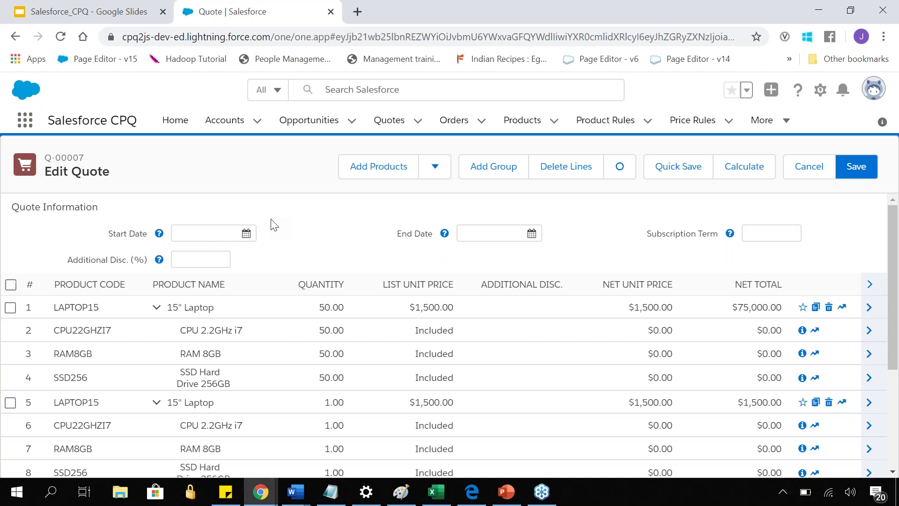
left_click(16, 37)
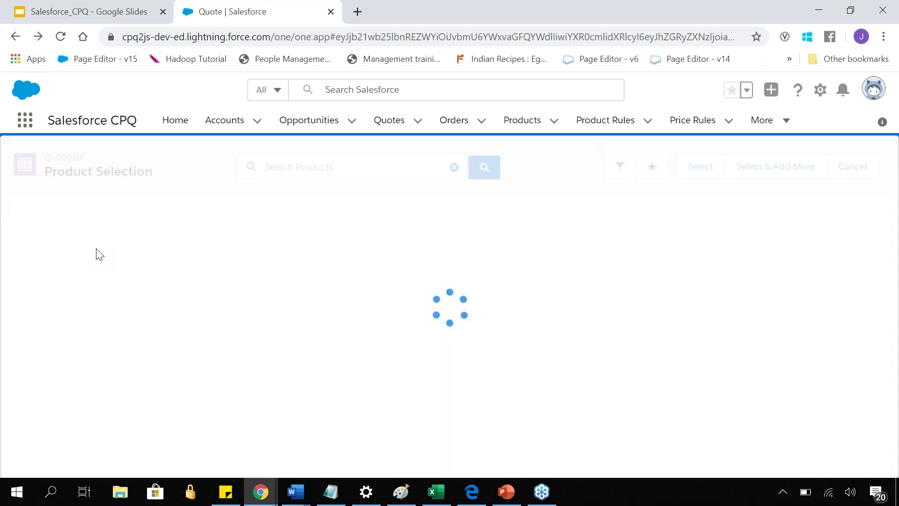
scroll(103, 255, "down", 9)
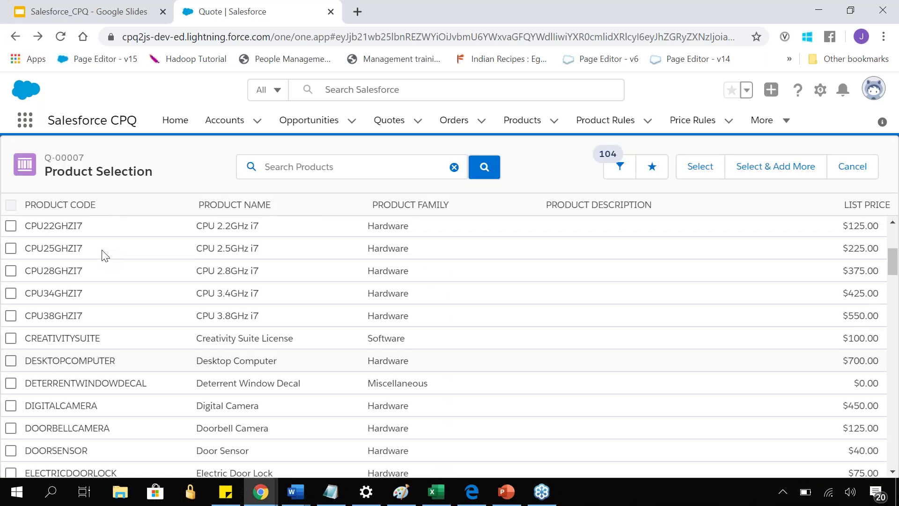
scroll(118, 351, "down", 7)
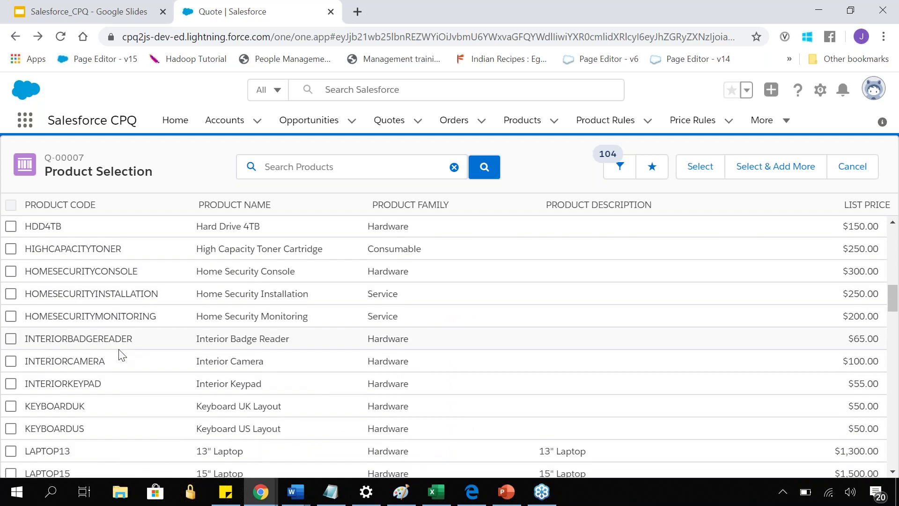
left_click(11, 241)
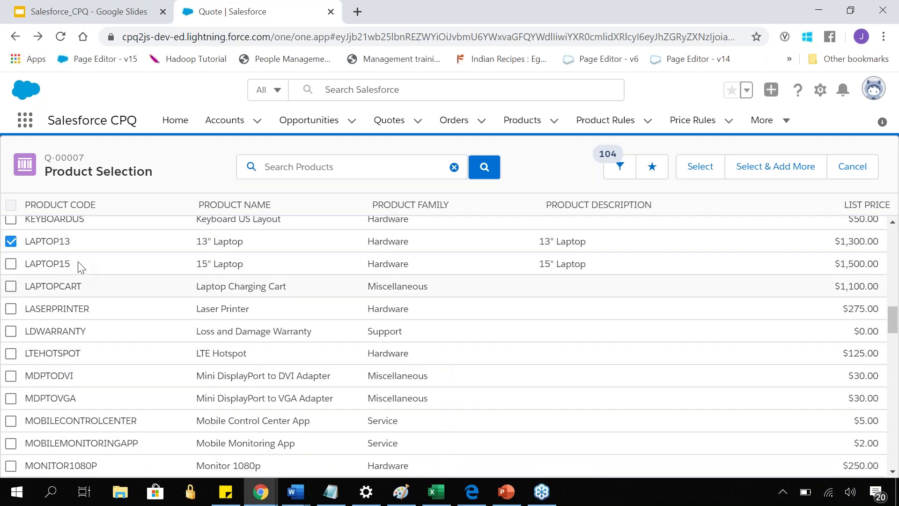
left_click(700, 168)
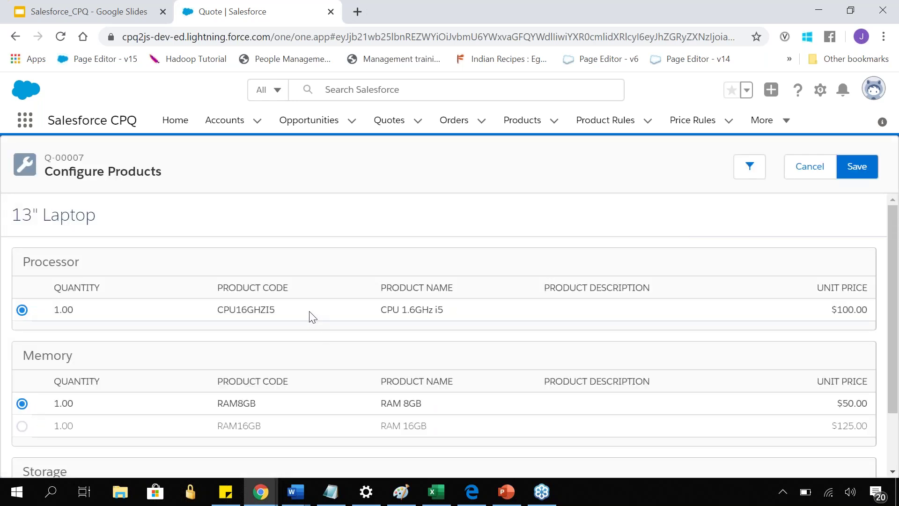
Examine the 13" Laptop bundle's Processor, Memory and Storage features and the product options offered under each.
scroll(309, 327, "down", 2)
scroll(309, 328, "up", 2)
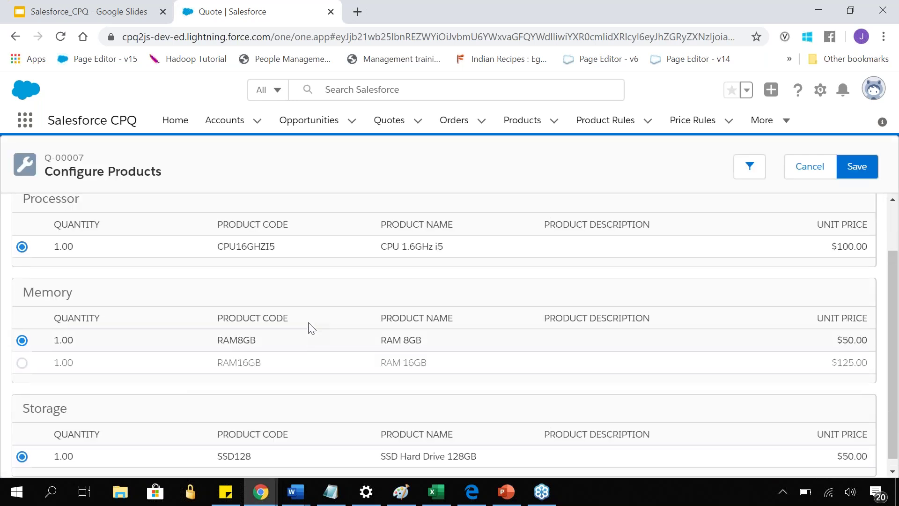
scroll(308, 328, "down", 2)
scroll(308, 328, "up", 2)
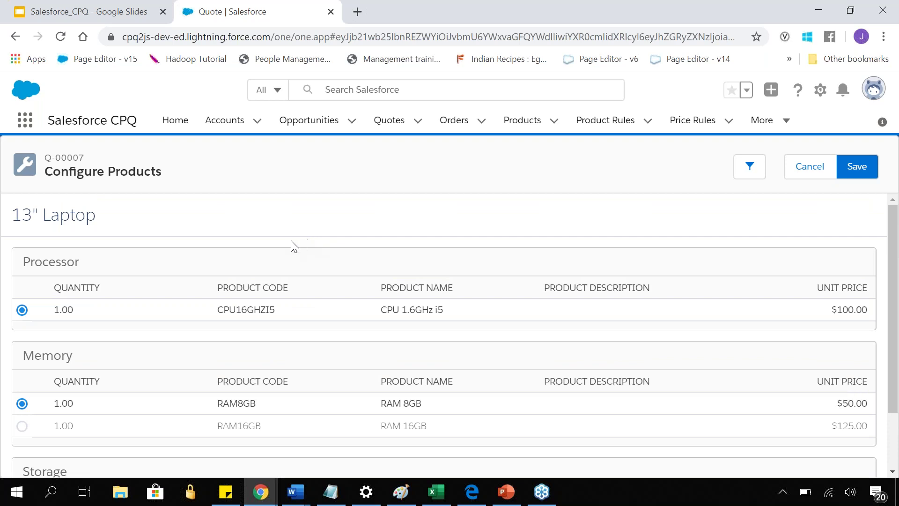
scroll(290, 244, "down", 2)
scroll(294, 244, "up", 2)
scroll(112, 221, "down", 1)
scroll(113, 223, "down", 1)
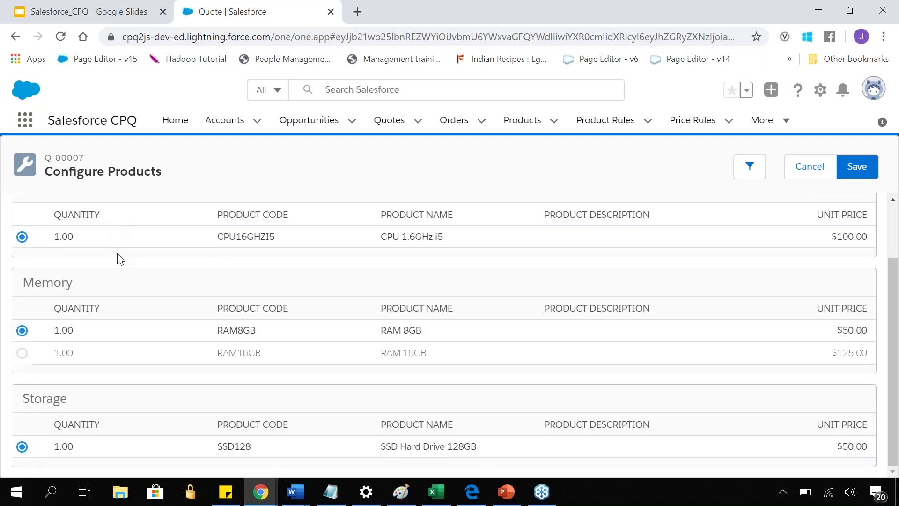
scroll(119, 260, "up", 2)
scroll(120, 266, "down", 2)
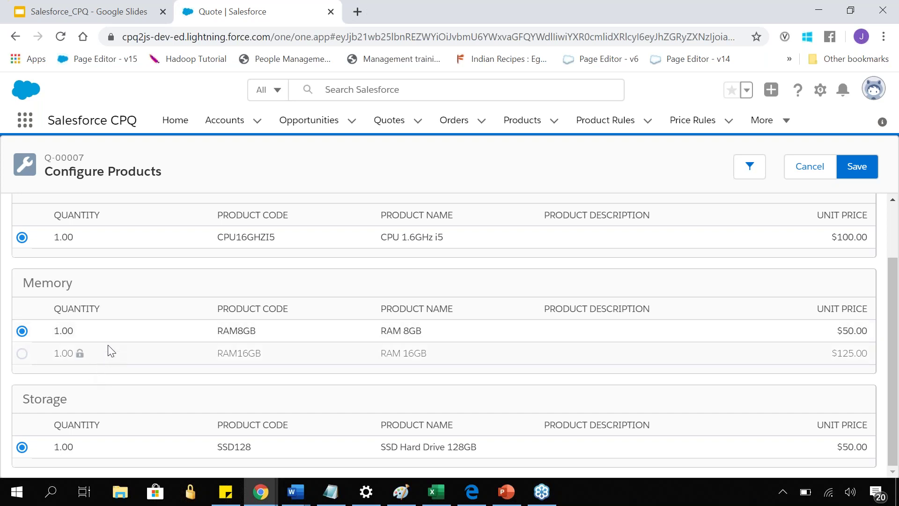
scroll(108, 349, "up", 2)
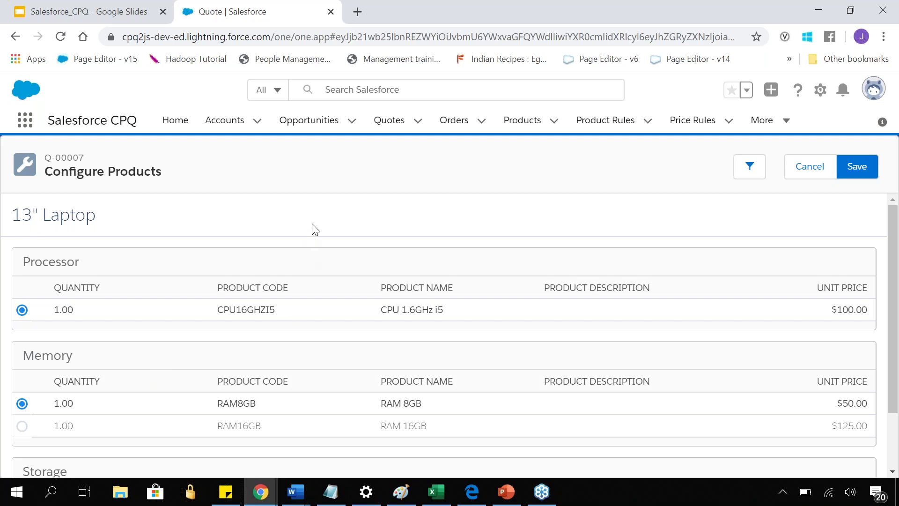
scroll(312, 224, "down", 2)
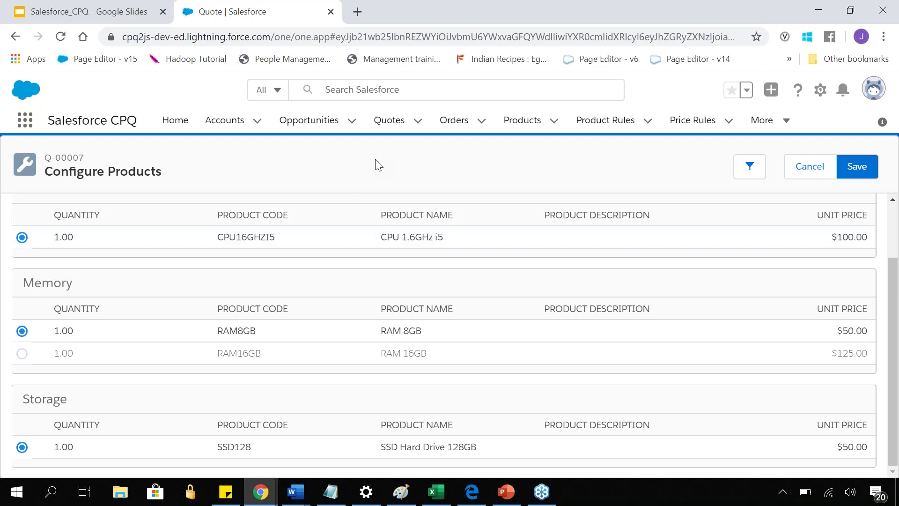
scroll(387, 214, "up", 2)
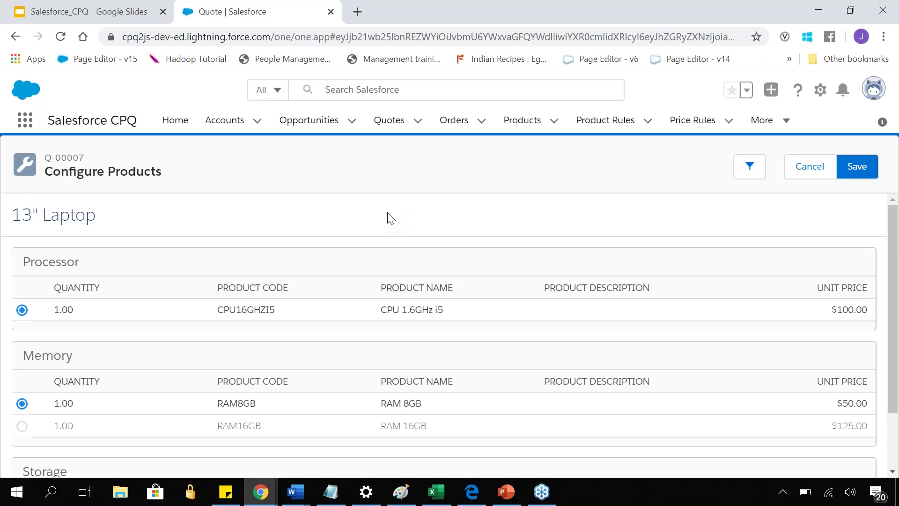
scroll(389, 221, "down", 2)
scroll(389, 217, "up", 2)
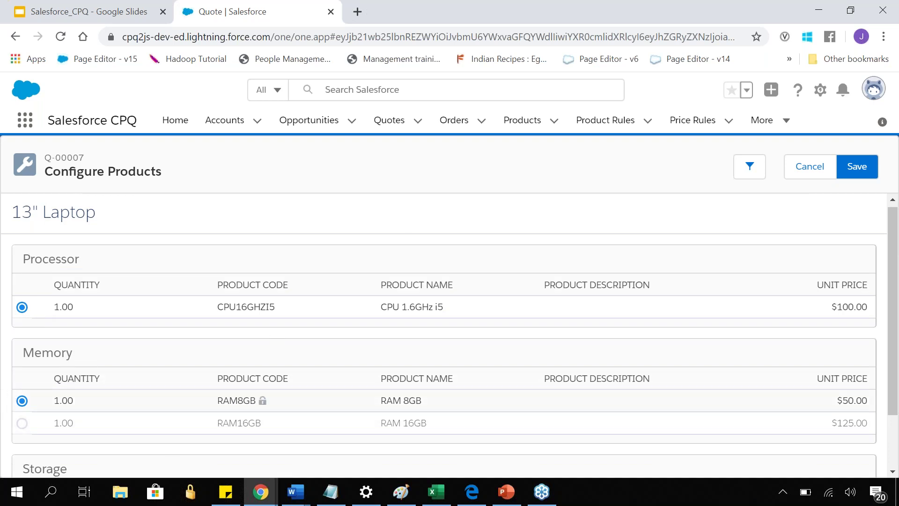
scroll(163, 333, "down", 1)
scroll(163, 332, "up", 1)
Mark the 13" Laptop heading, its Processor, Memory and Storage features and their options with freehand strokes, and leave drawing mode.
key("ctrl+2")
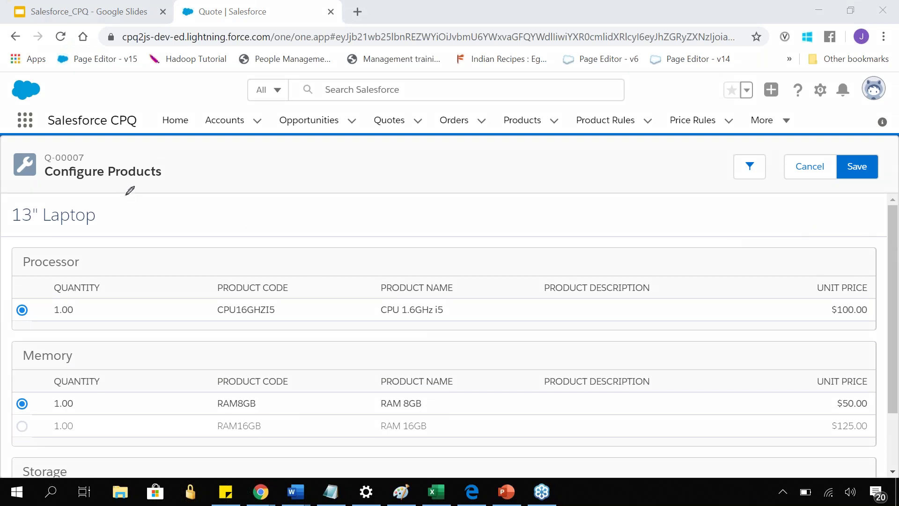
left_click_drag(16, 227, 78, 229)
left_click_drag(18, 264, 37, 251)
left_click_drag(12, 360, 38, 345)
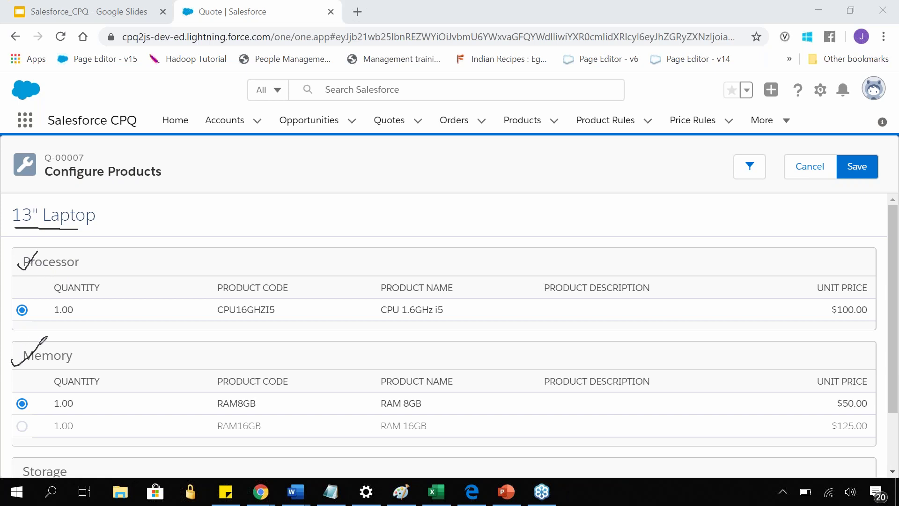
left_click_drag(15, 467, 32, 462)
left_click_drag(99, 311, 115, 310)
left_click_drag(204, 312, 226, 311)
mouse_move(184, 401)
left_mouse_down()
mouse_move(209, 401)
mouse_move(211, 426)
left_mouse_up()
key("Escape")
left_click(665, 188)
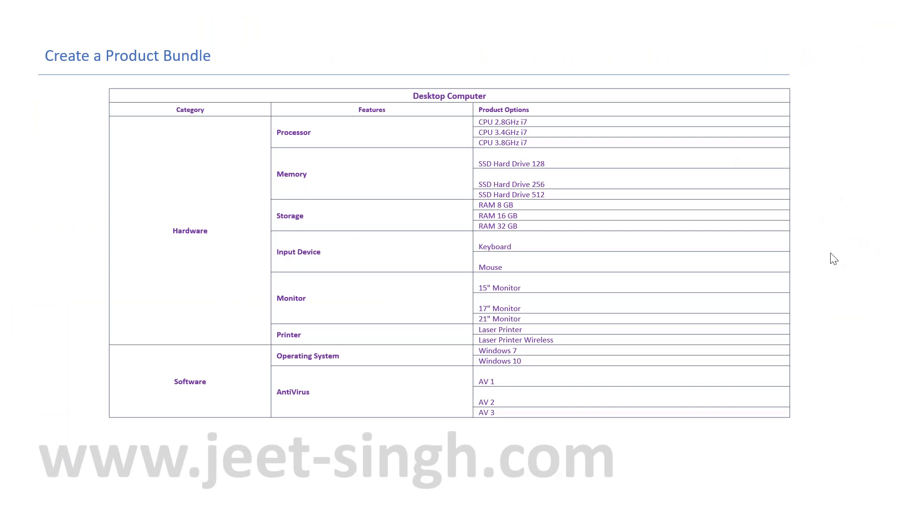
Draw a short pen mark beside the Desktop Computer heading in the slide's product bundle table.
key("ctrl+p")
left_click_drag(401, 95, 408, 95)
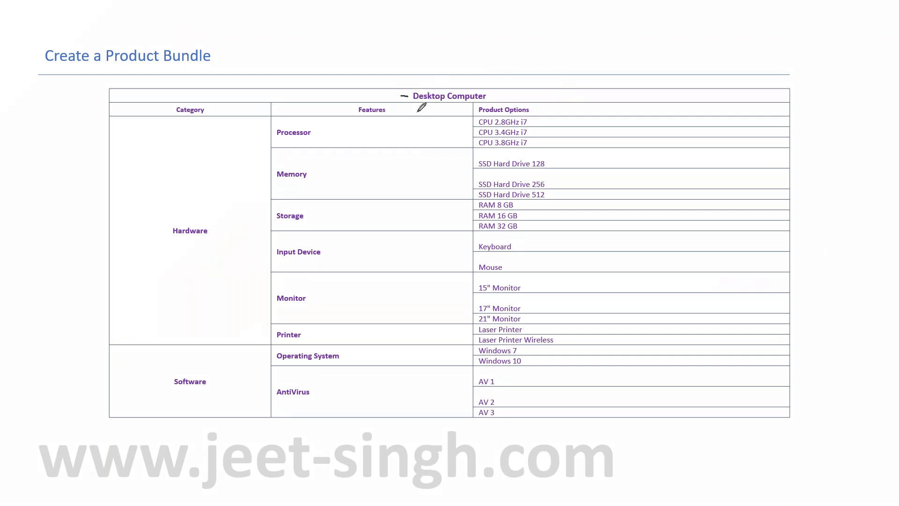
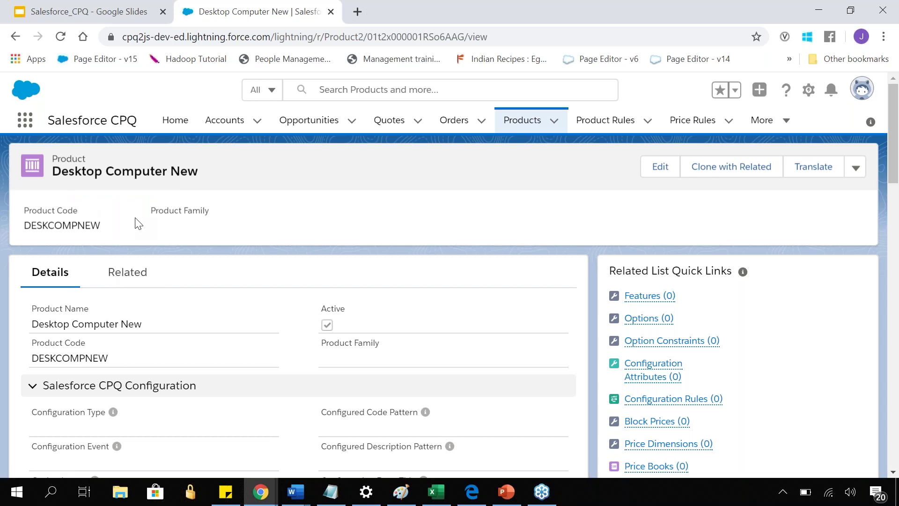
Add a Processor feature with number 10 to the Desktop Computer New product, then save it and start another feature.
left_click(139, 276)
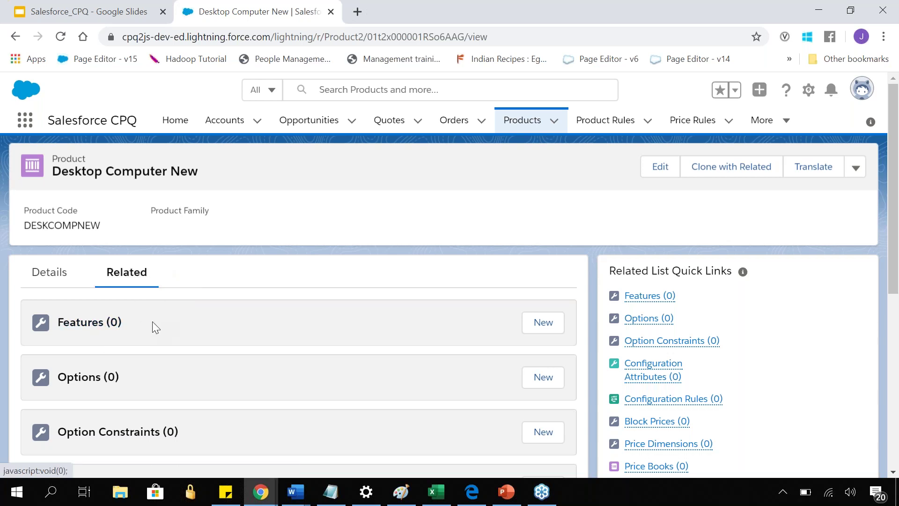
left_click_drag(80, 324, 199, 329)
left_click(210, 322)
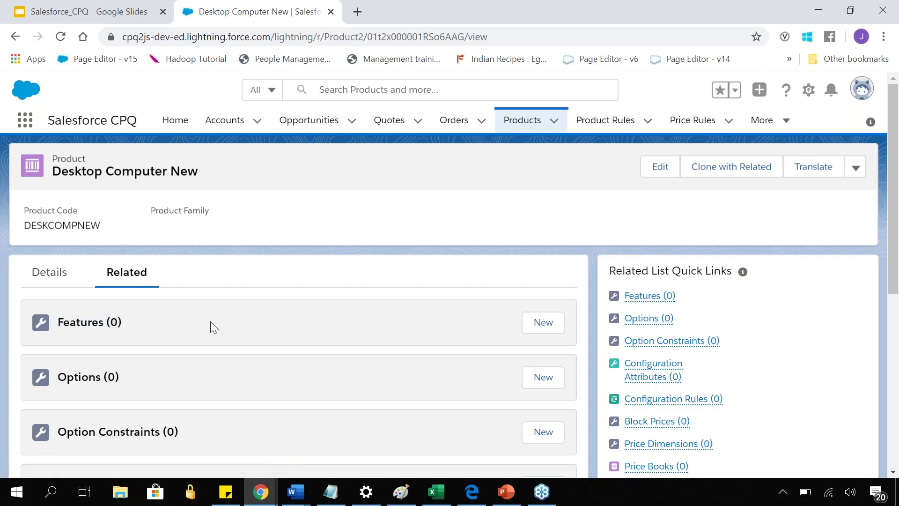
left_click(543, 323)
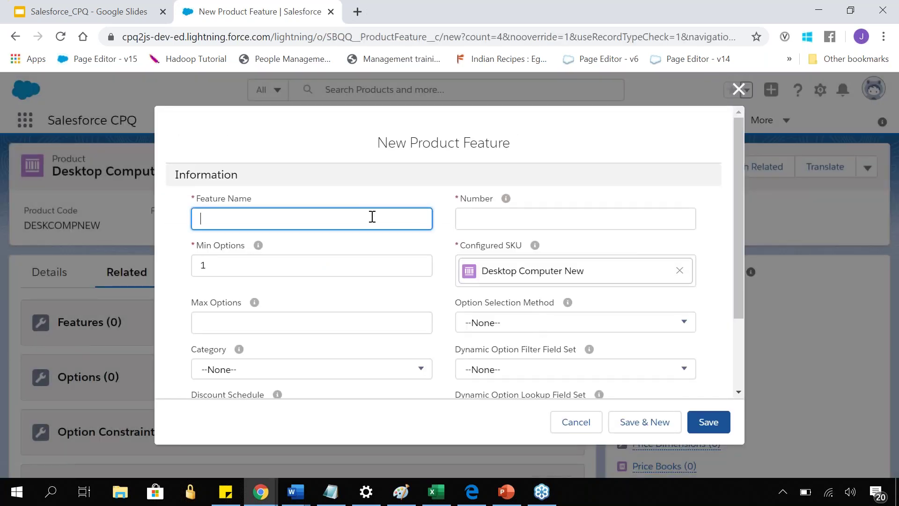
type("Processor")
left_click(589, 218)
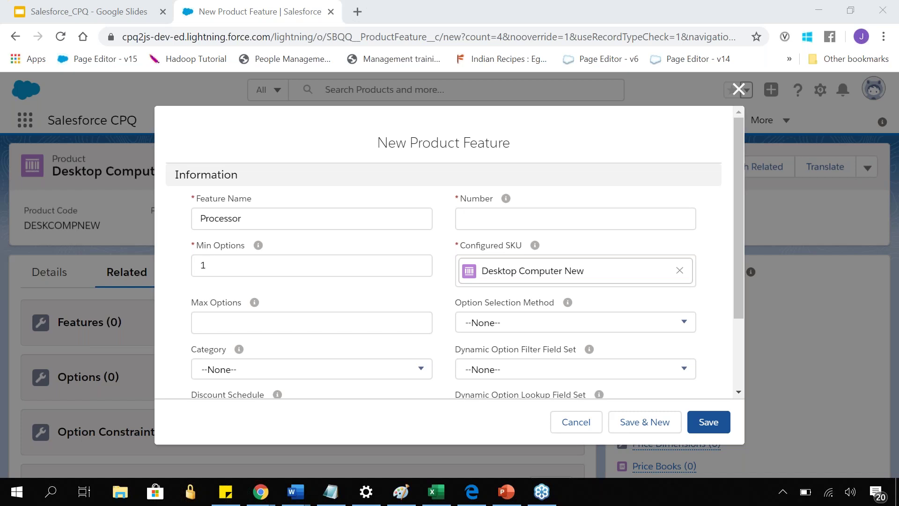
left_click(541, 209)
type("1")
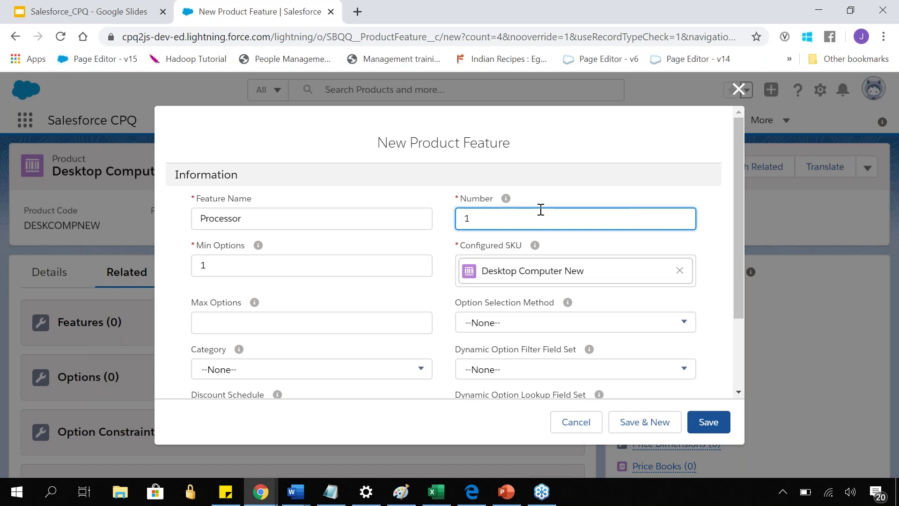
type("0")
left_click(640, 424)
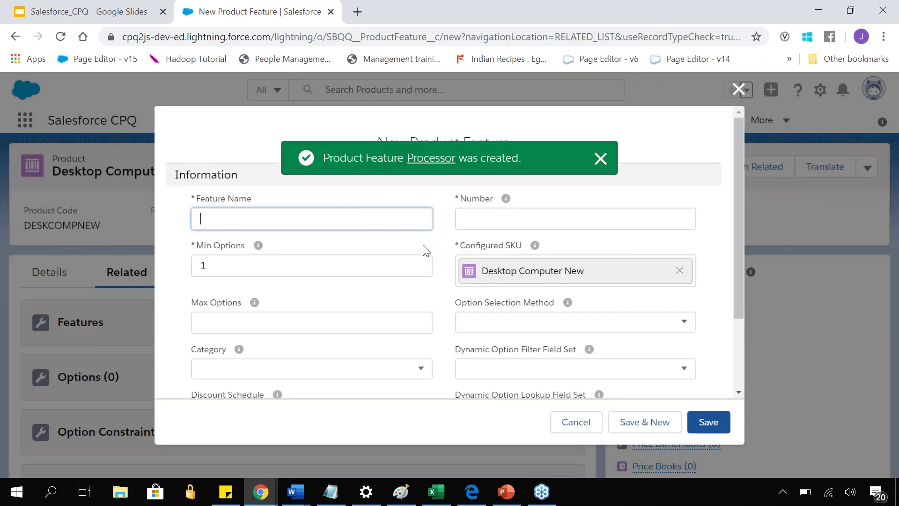
Name the new feature Memory with number 20, save it and start another feature.
type("Memory")
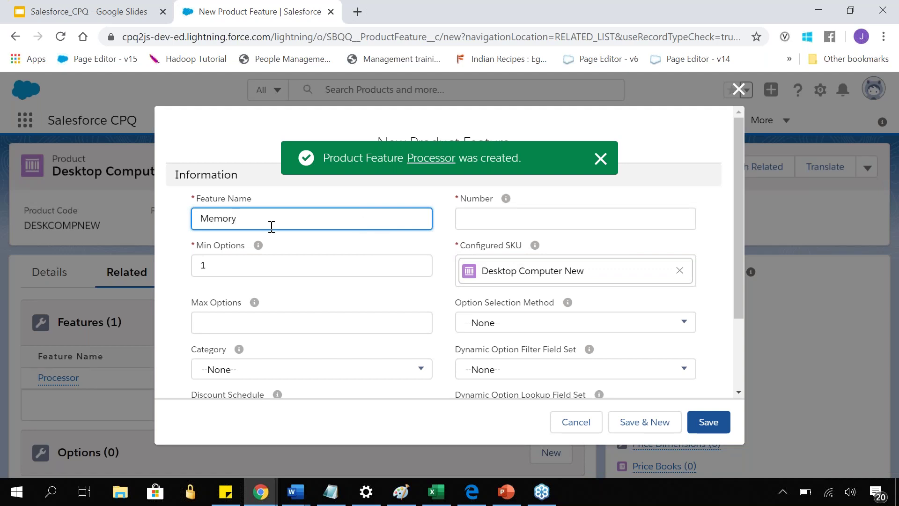
key("Tab")
left_click(490, 218)
type("20")
left_click(651, 421)
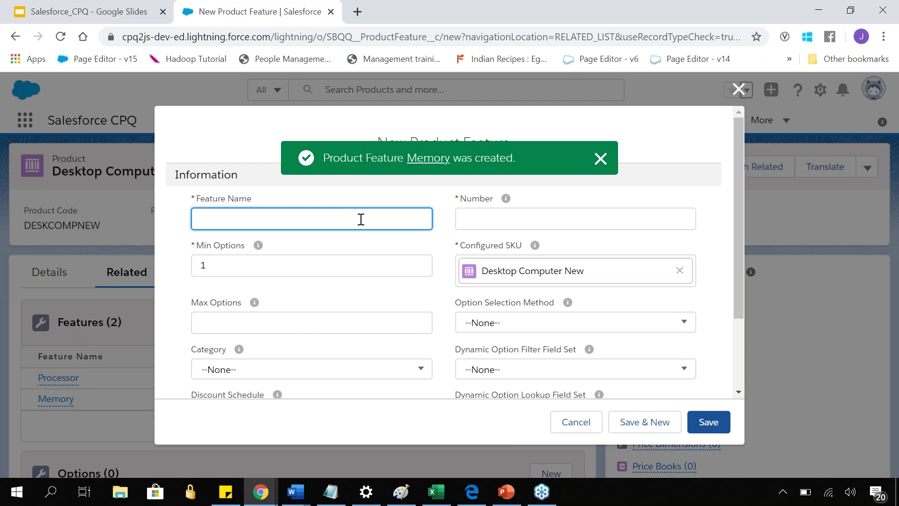
Name the new feature Storage with number 30, save it and start another feature.
type("Storag")
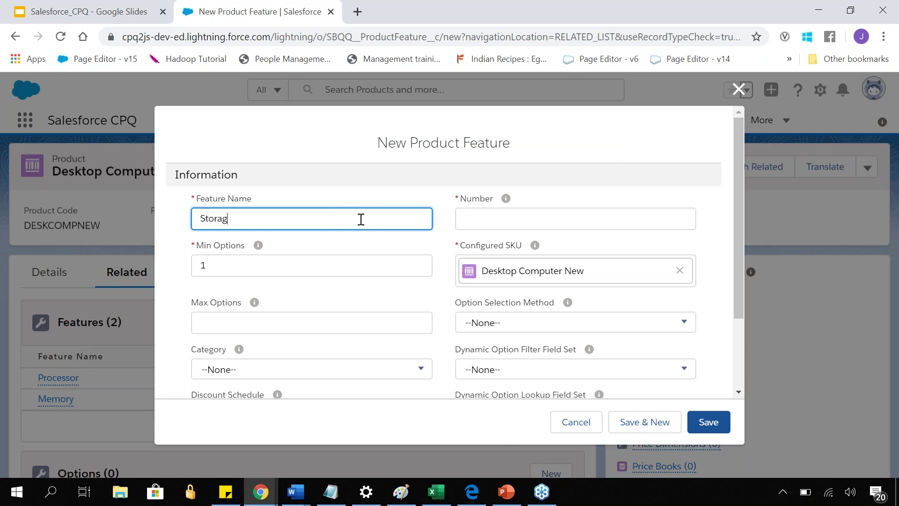
type("e")
key("Tab")
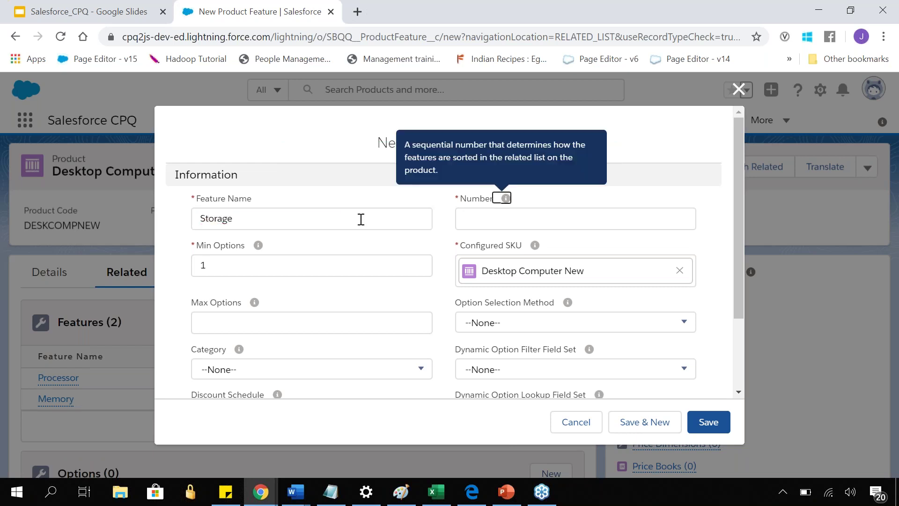
left_click(538, 223)
type("30")
left_click(646, 427)
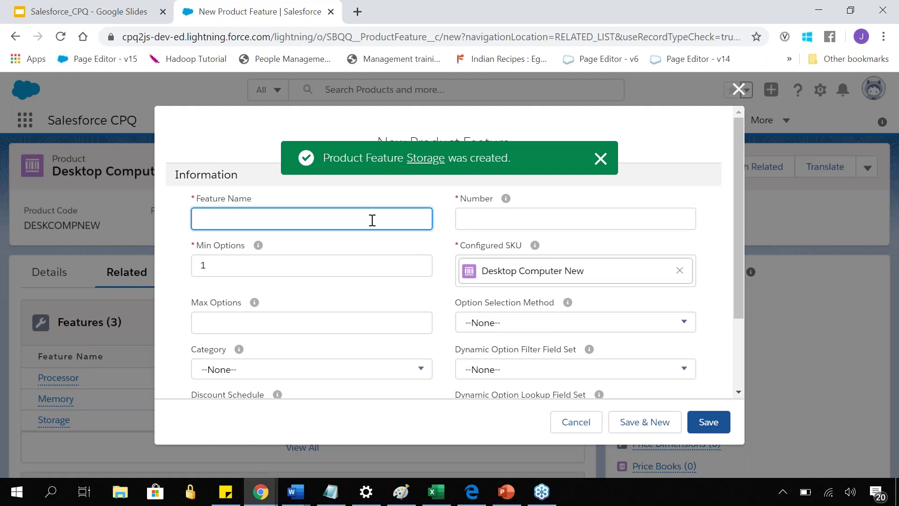
Name the new feature Hard Drive with number 40, save it and start another feature.
type("Hard Drive")
left_click(569, 219)
type("40")
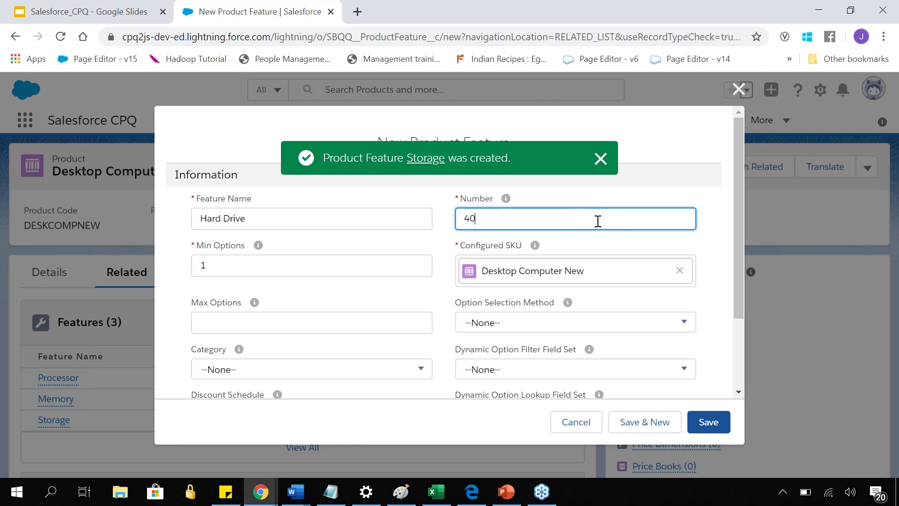
left_click(661, 426)
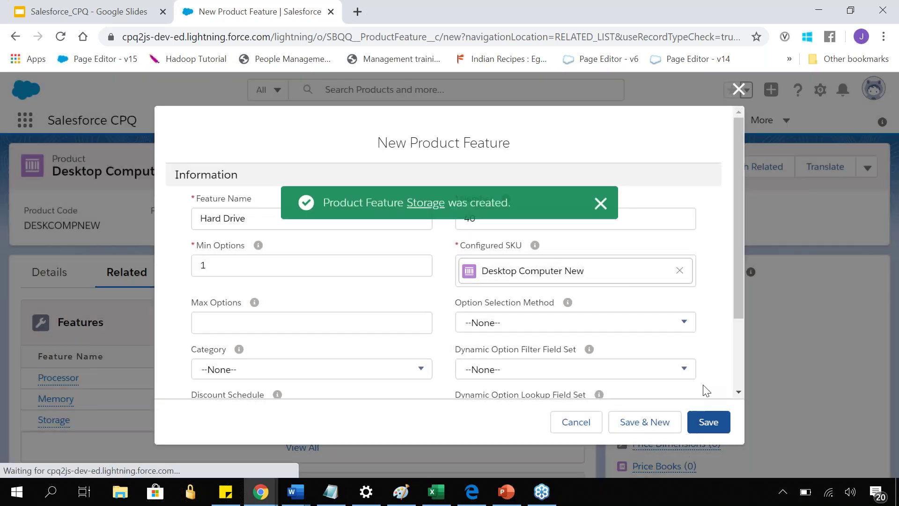
Create the Input Device feature with number 50 and category Hardware, save it and start another feature.
type("Input Device")
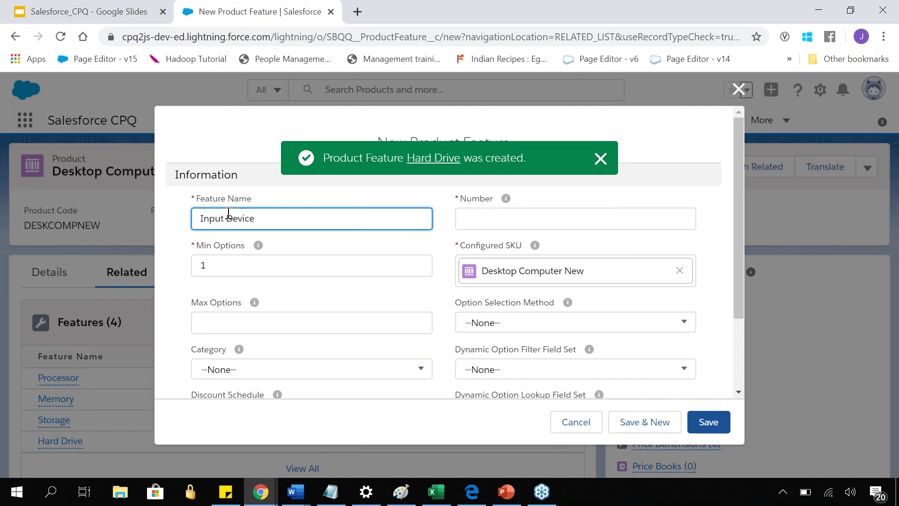
left_click(485, 222)
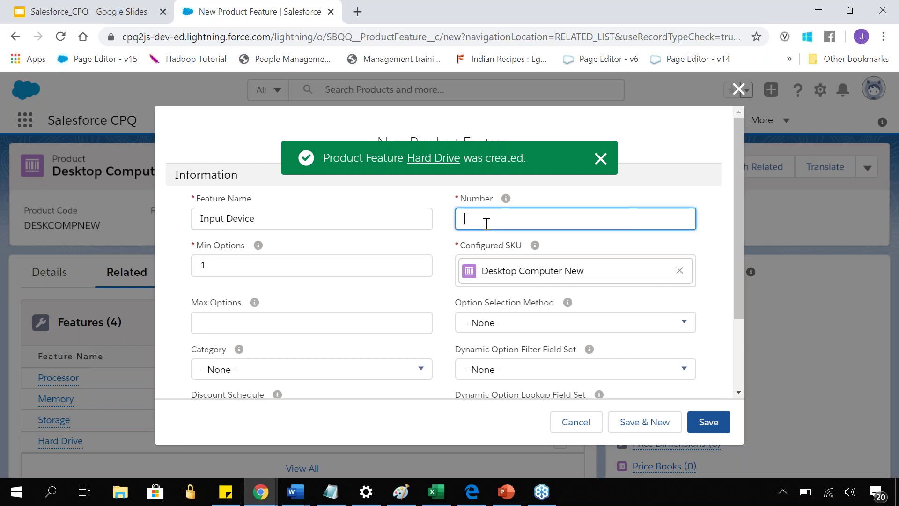
type("50")
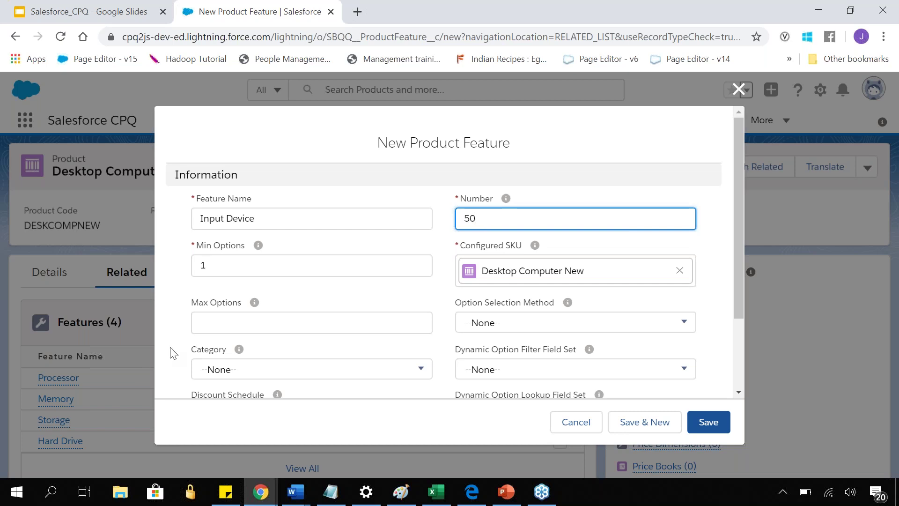
scroll(172, 352, "down", 1)
scroll(172, 352, "down", 2)
left_click(211, 302)
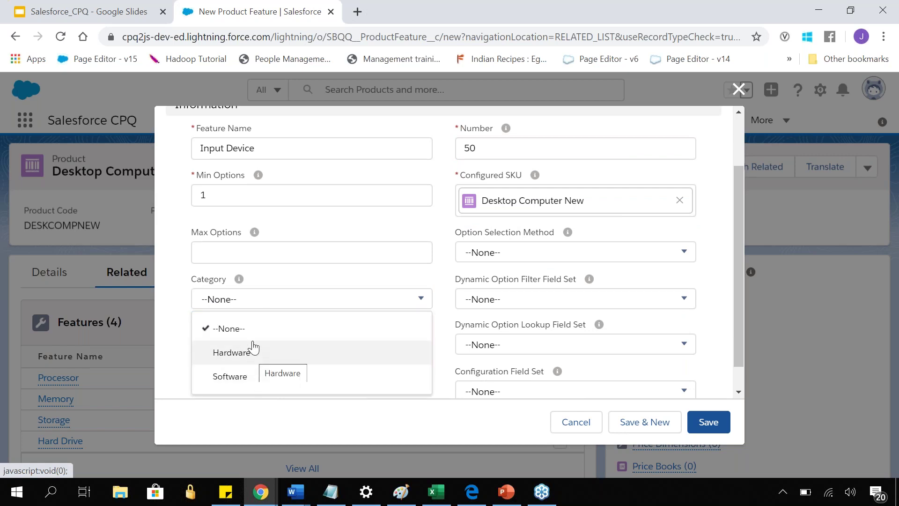
left_click(252, 358)
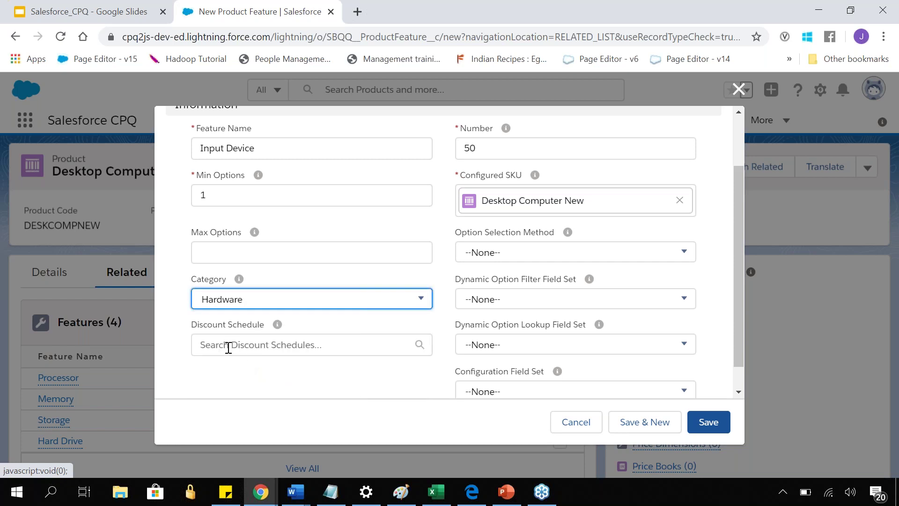
scroll(179, 335, "up", 2)
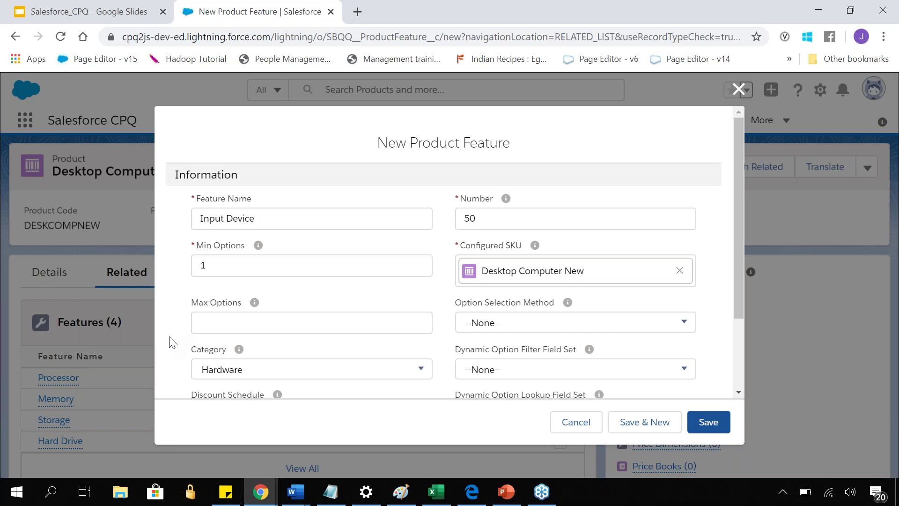
left_click(244, 374)
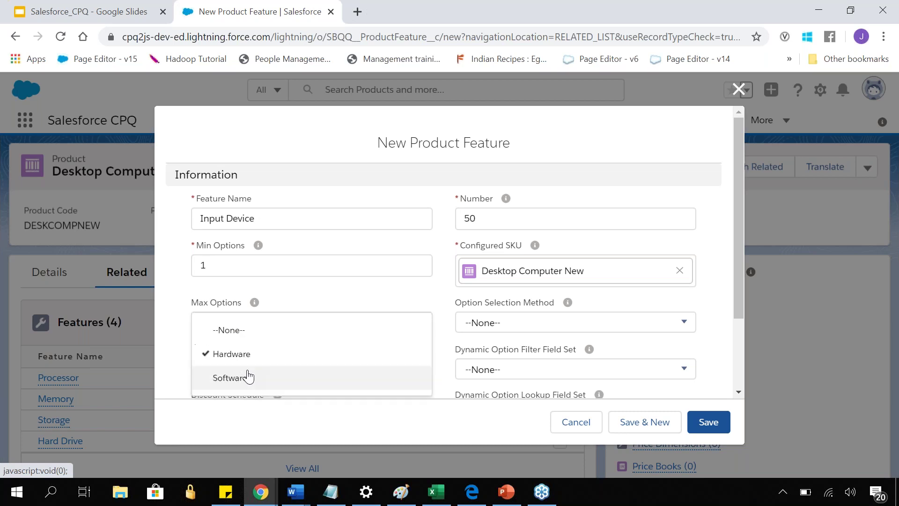
left_click(181, 349)
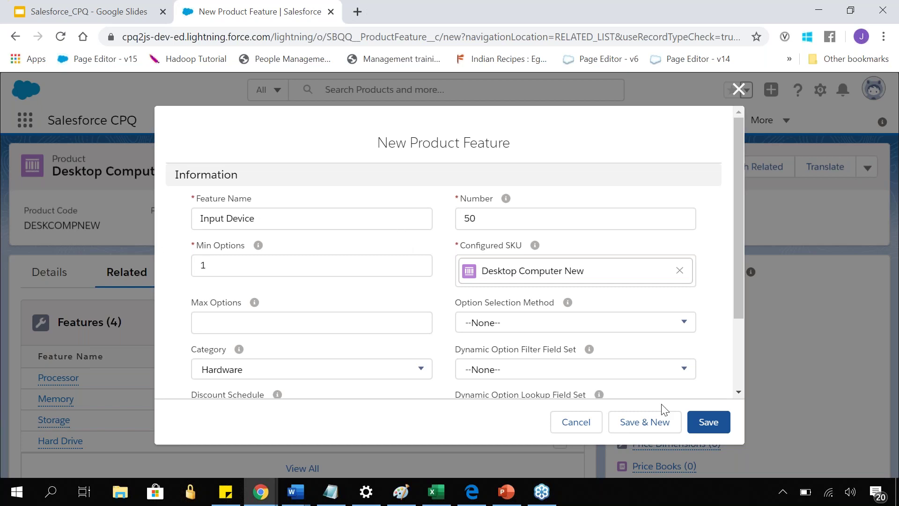
left_click(654, 420)
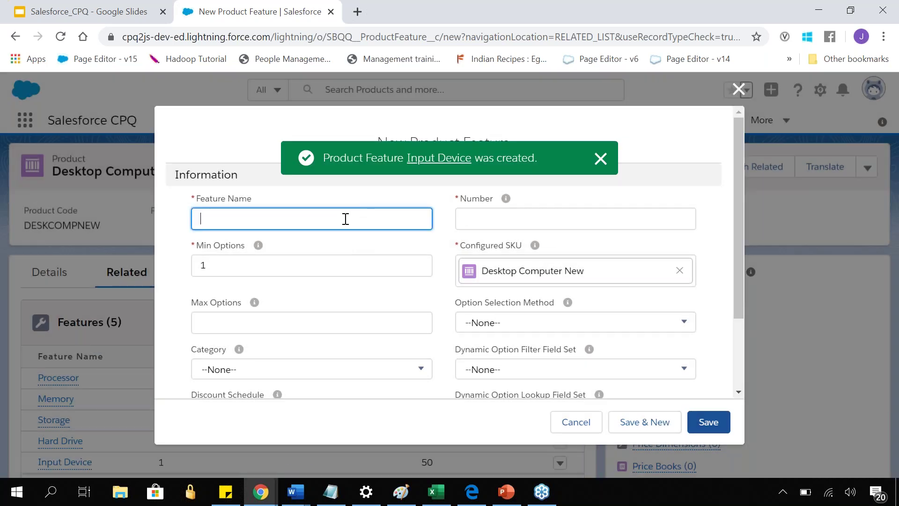
Name the new feature Monitor with number 60, save it and start another feature.
type("Monitor")
left_click(476, 219)
type("60")
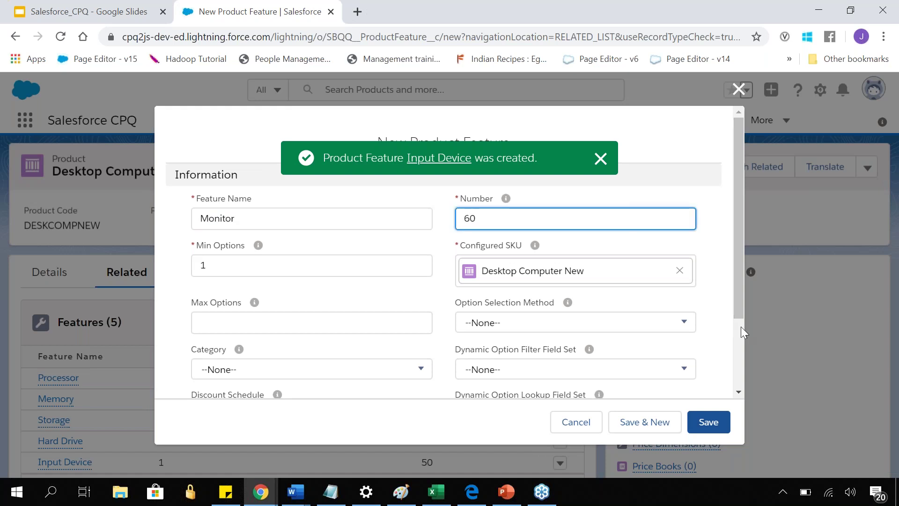
left_click(660, 420)
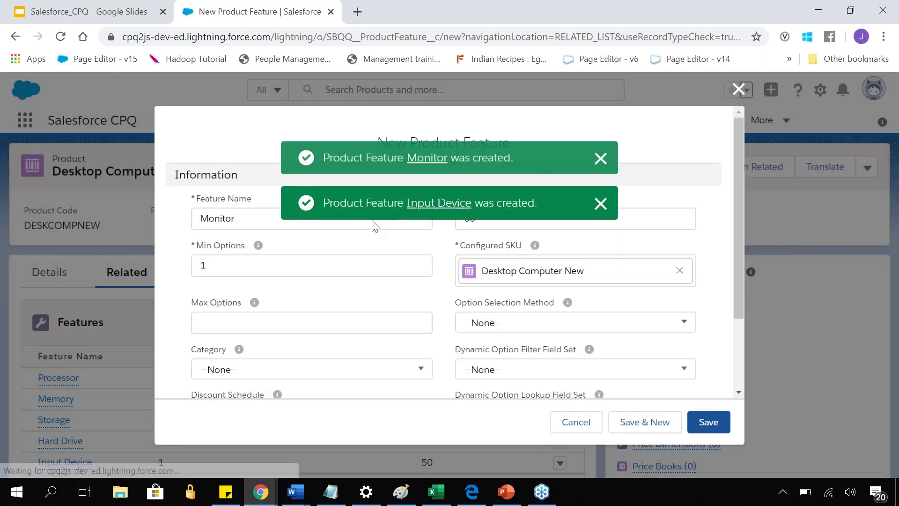
Name the last feature Printer with number 70 and save it, returning to the product record.
type("Printer")
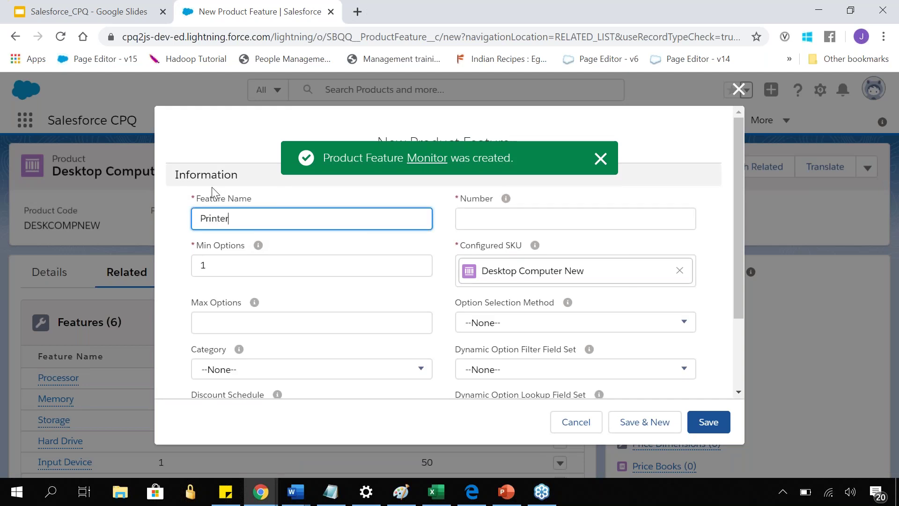
left_click(458, 220)
type("70")
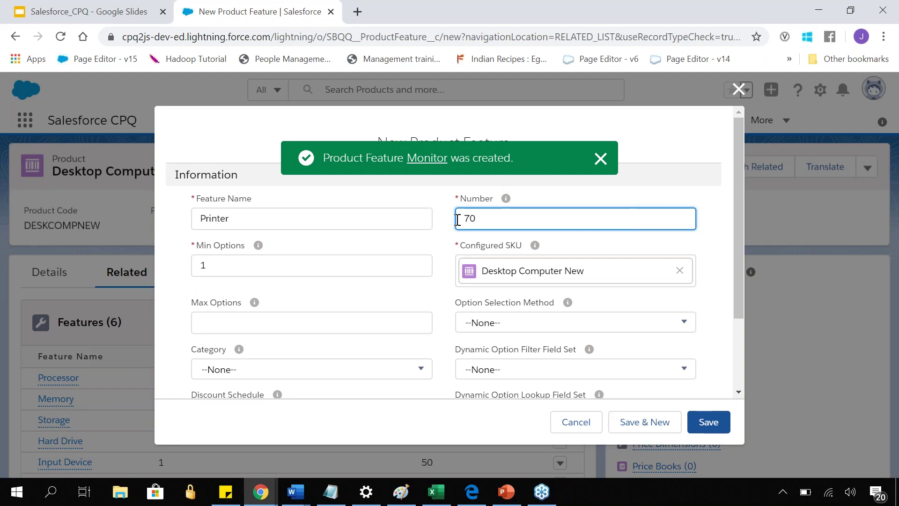
left_click(703, 427)
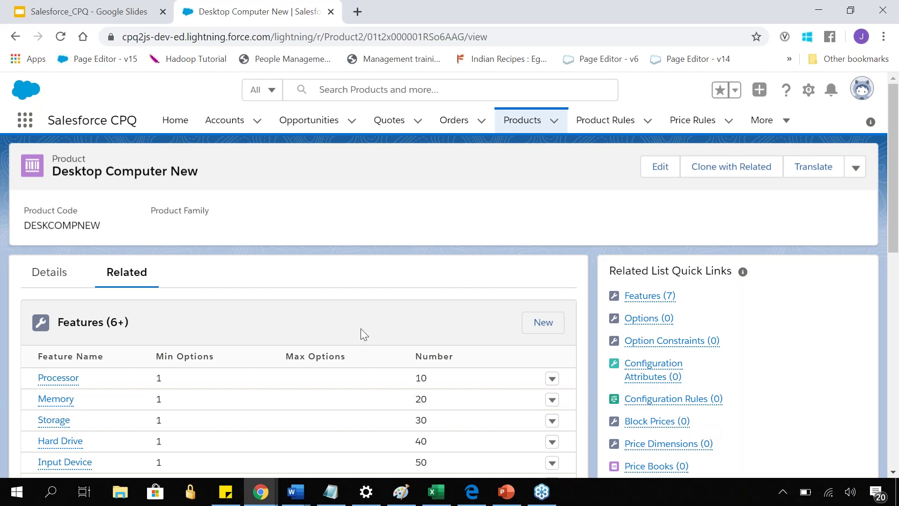
View the complete list of the product's features with their numbers and categories, and return to the product record.
scroll(329, 248, "down", 1)
scroll(328, 253, "down", 1)
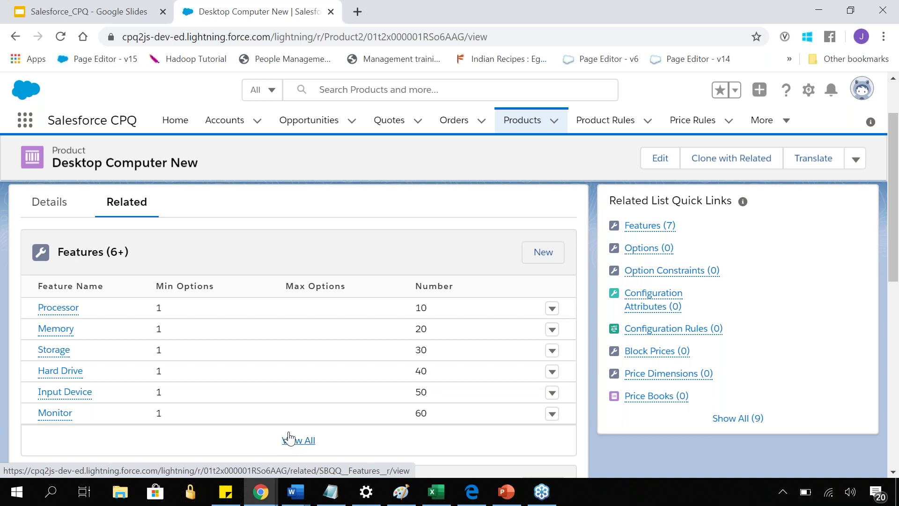
scroll(285, 384, "down", 2)
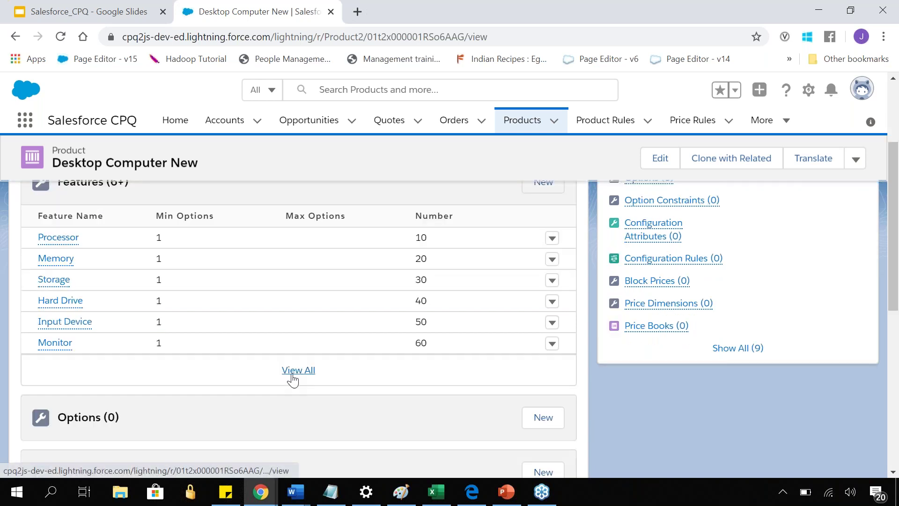
left_click(291, 375)
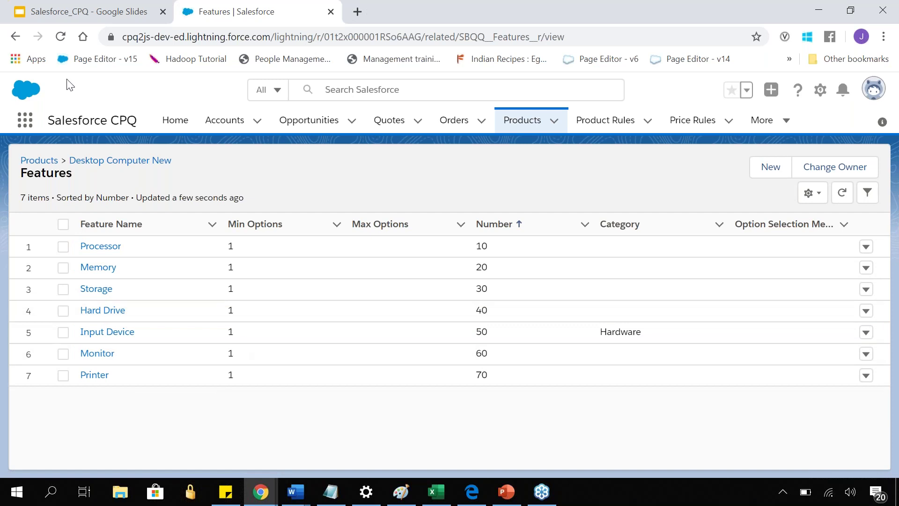
left_click(15, 37)
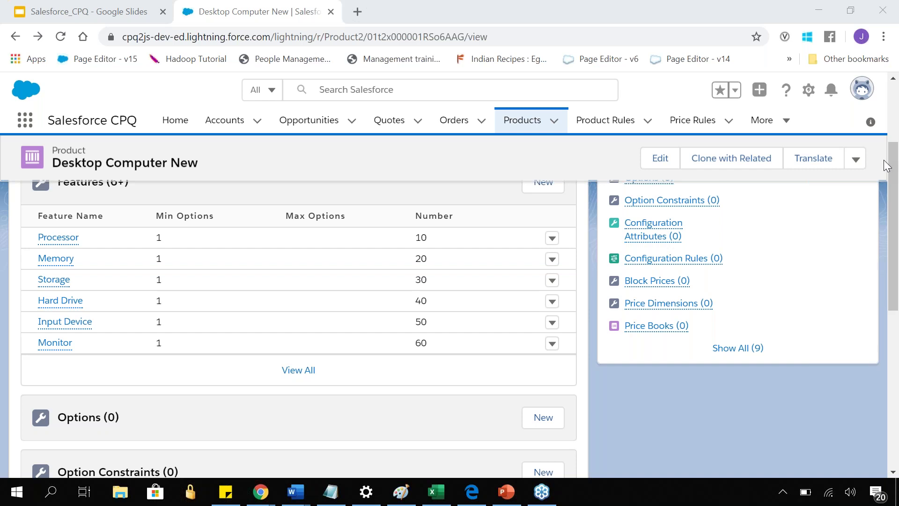
Review the product's related Features and Options lists, show its details and highlight the Desktop Computer New name.
key("alt+Tab")
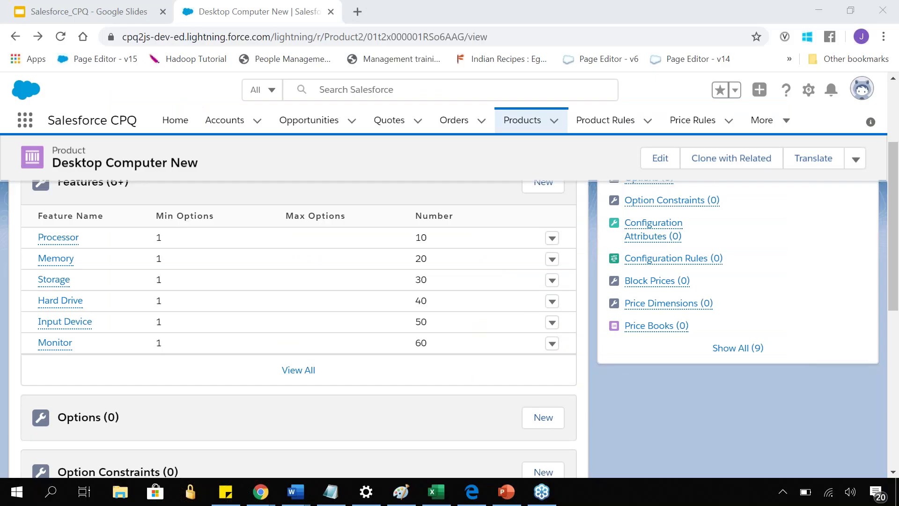
scroll(622, 374, "up", 5)
scroll(597, 337, "down", 5)
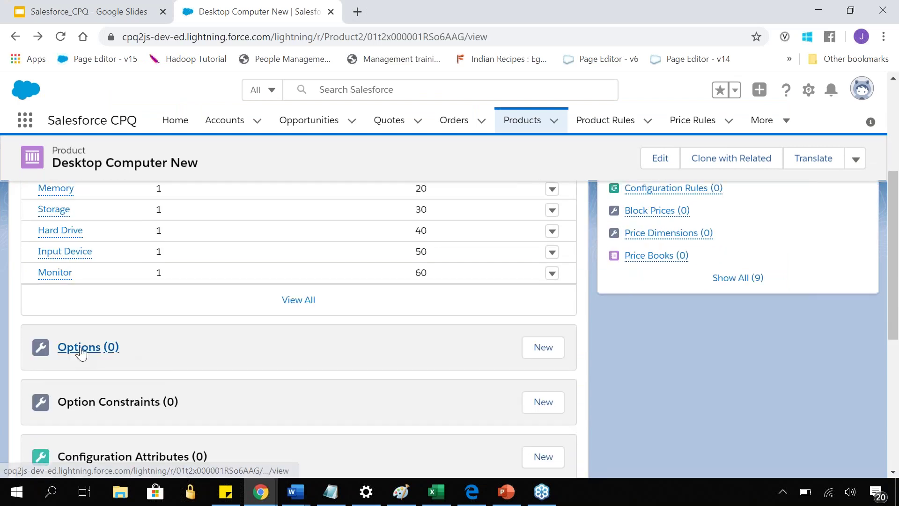
scroll(110, 315, "up", 5)
left_click(47, 273)
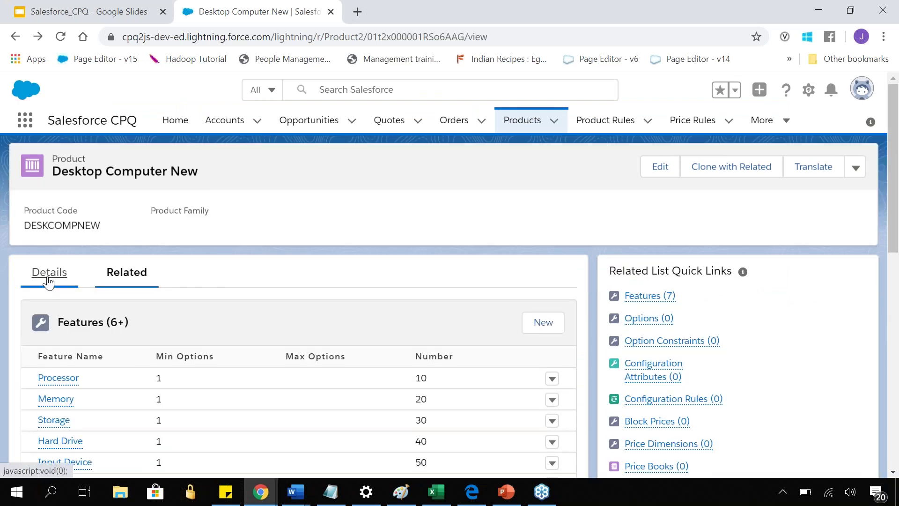
left_click_drag(62, 172, 216, 176)
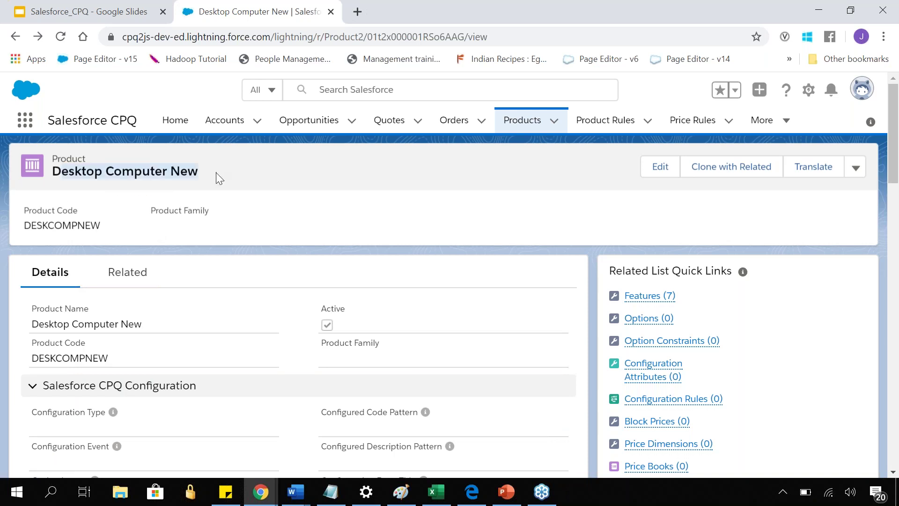
Open the related Options list of Desktop Computer New and start a new product option.
scroll(215, 173, "down", 2)
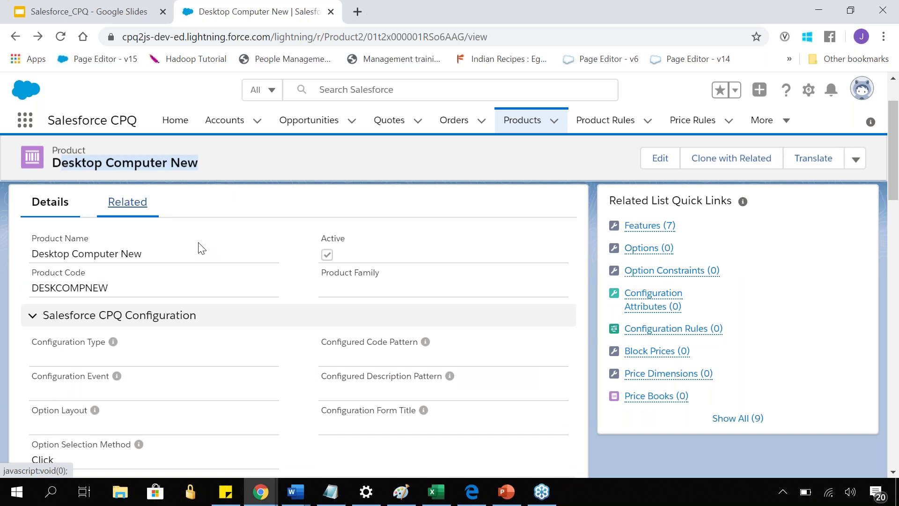
scroll(213, 249, "down", 1)
scroll(213, 250, "down", 5)
scroll(220, 250, "up", 8)
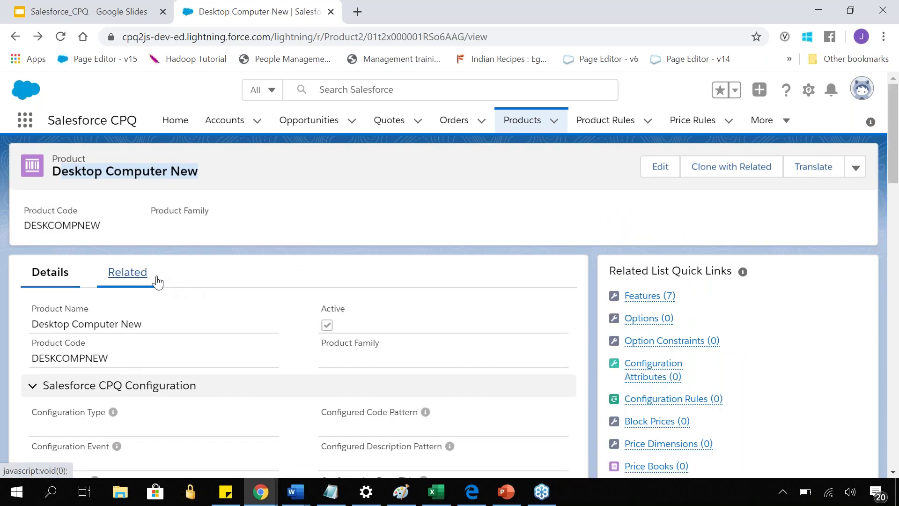
left_click(140, 276)
scroll(191, 277, "down", 5)
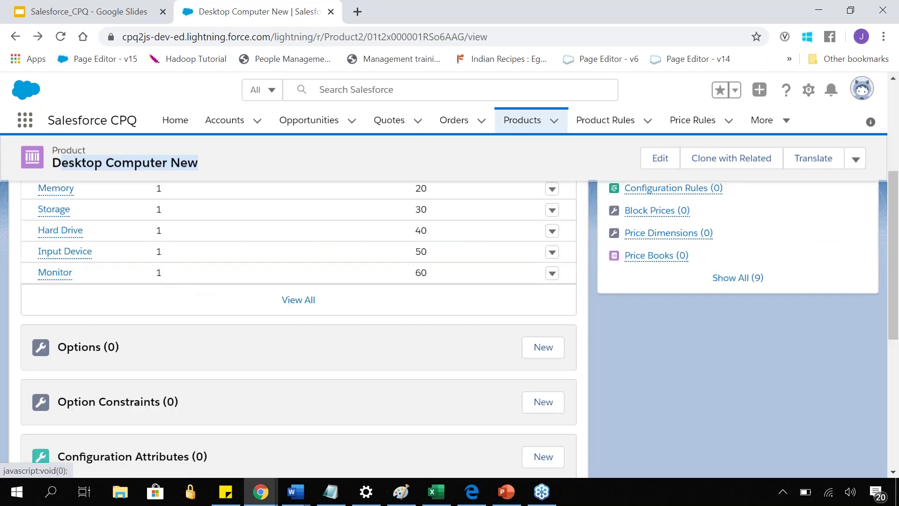
left_click(84, 350)
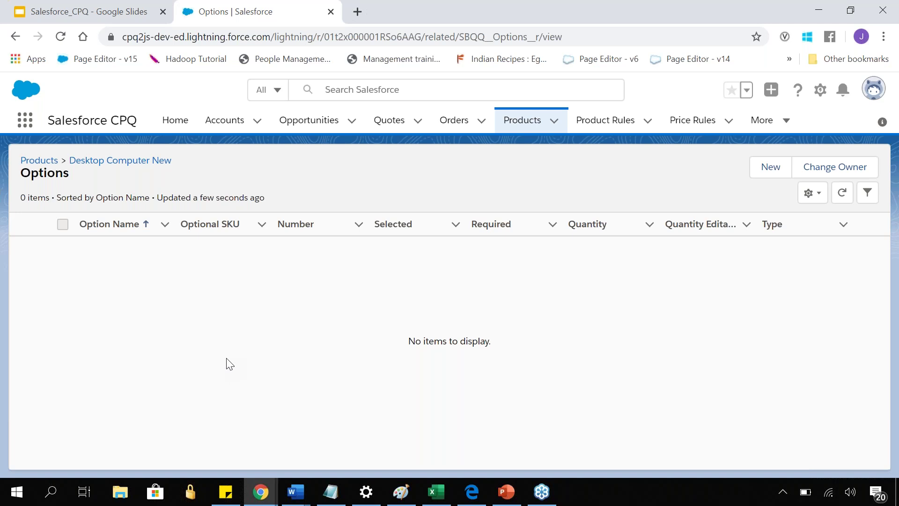
left_click(763, 174)
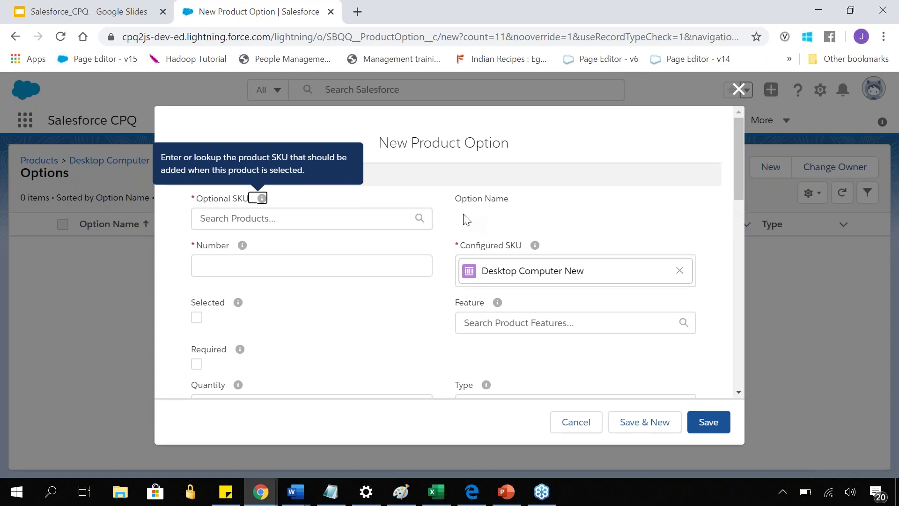
Set the new option's Optional SKU to CPU 2.8GHz i7 and its Number to 10.
left_click(332, 220)
type("CPU")
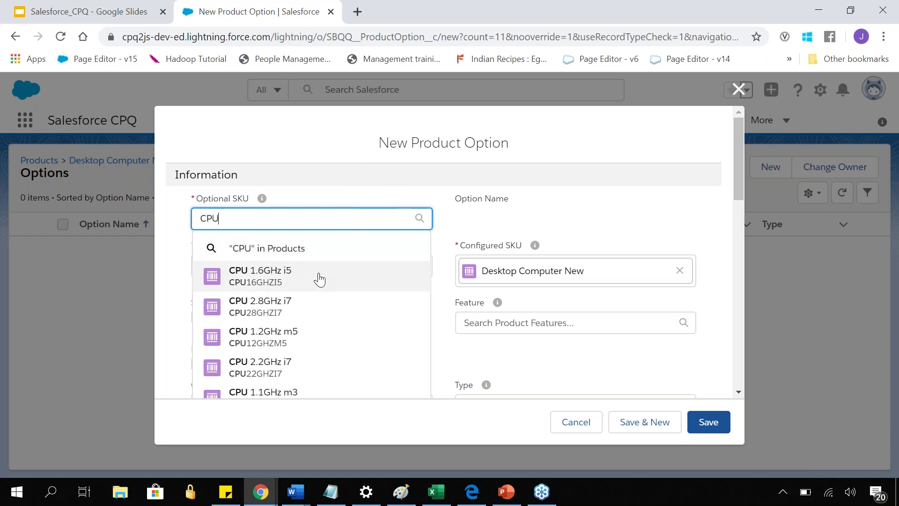
left_click(300, 305)
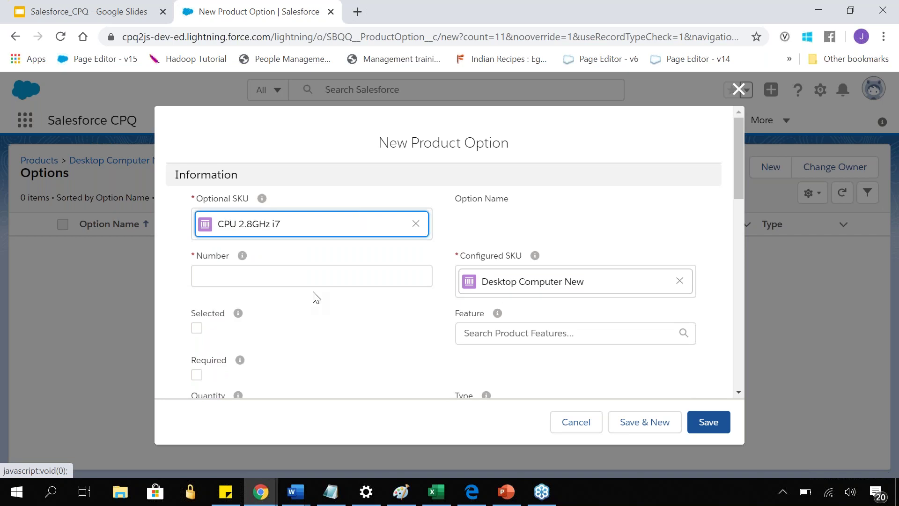
left_click(312, 276)
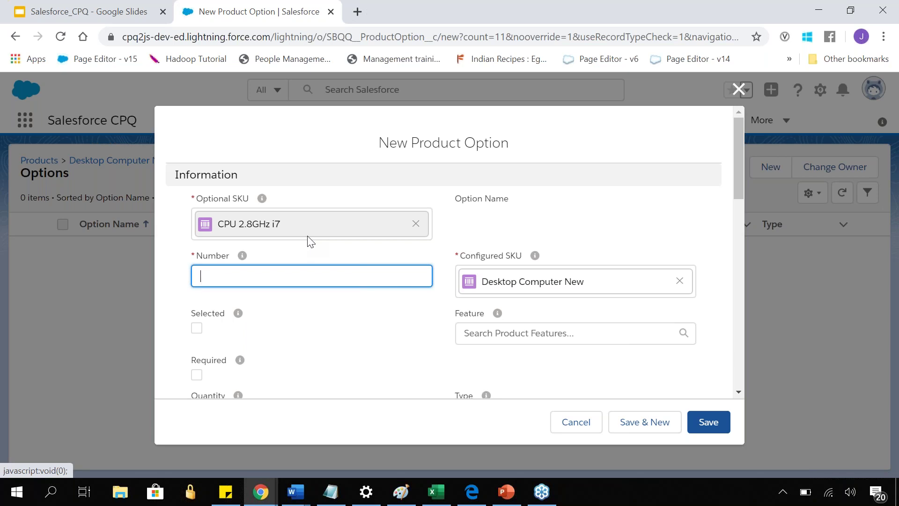
mouse_move(242, 259)
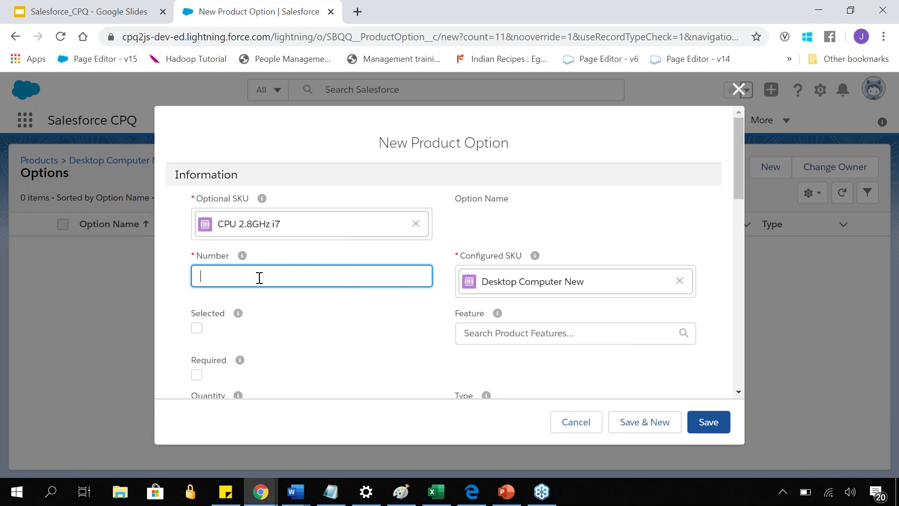
type("10")
left_click(300, 329)
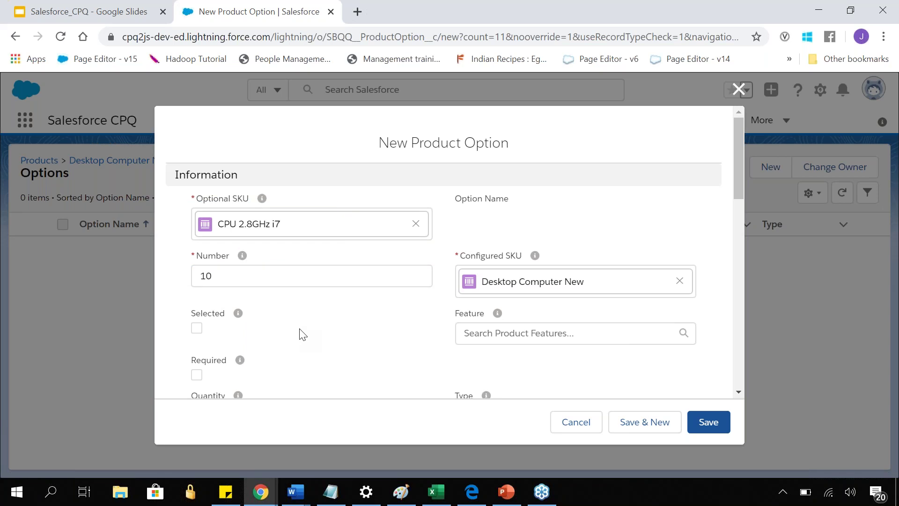
Look through the option's fields and try switching its Required and Selected settings on and off.
scroll(300, 333, "down", 1)
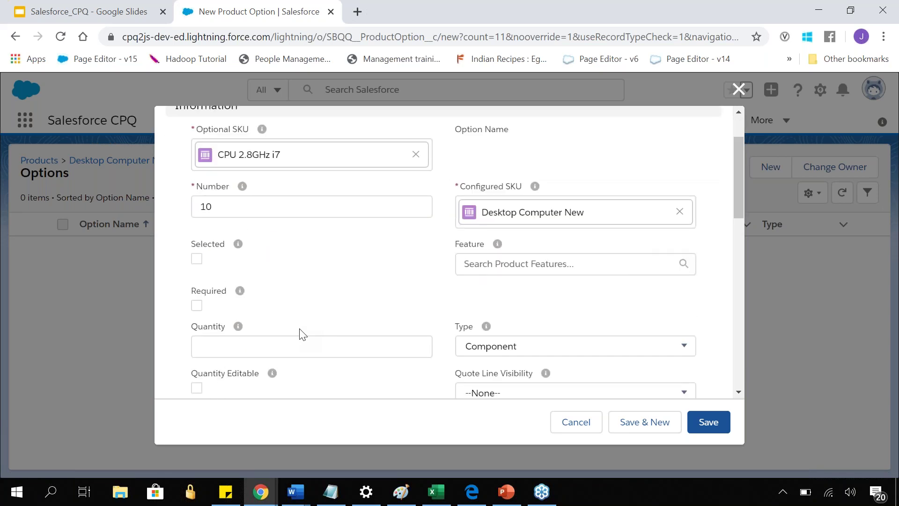
scroll(300, 333, "down", 1)
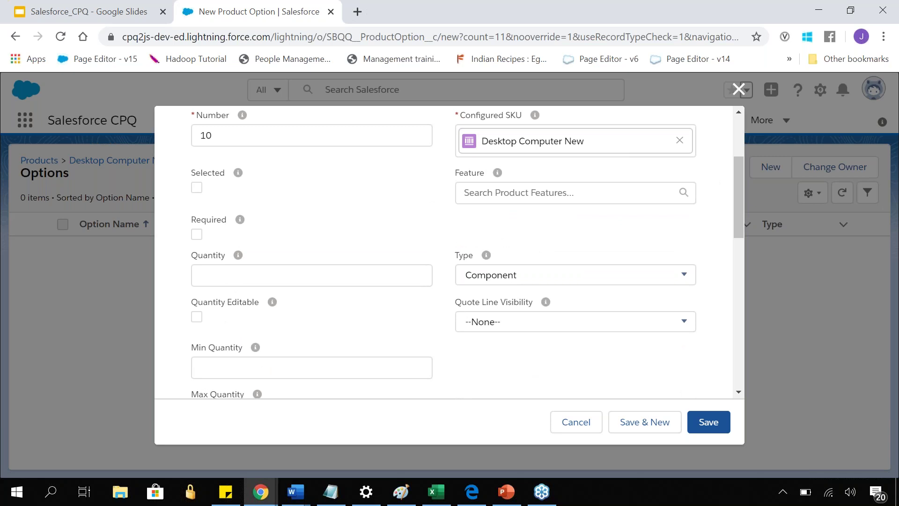
scroll(302, 335, "up", 2)
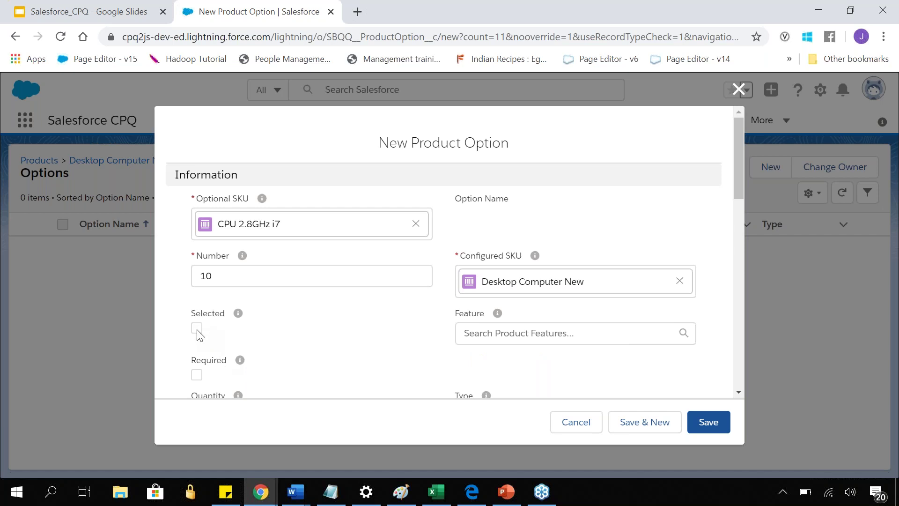
scroll(198, 336, "down", 2)
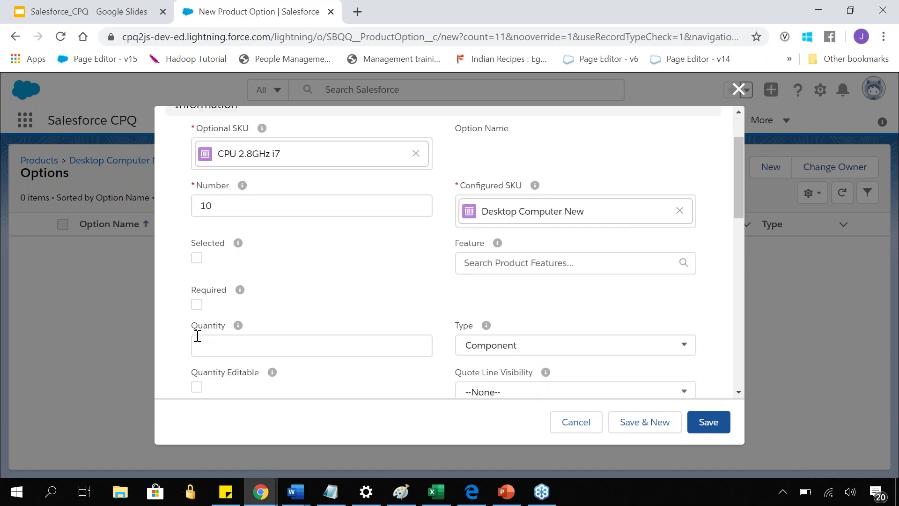
left_click(196, 305)
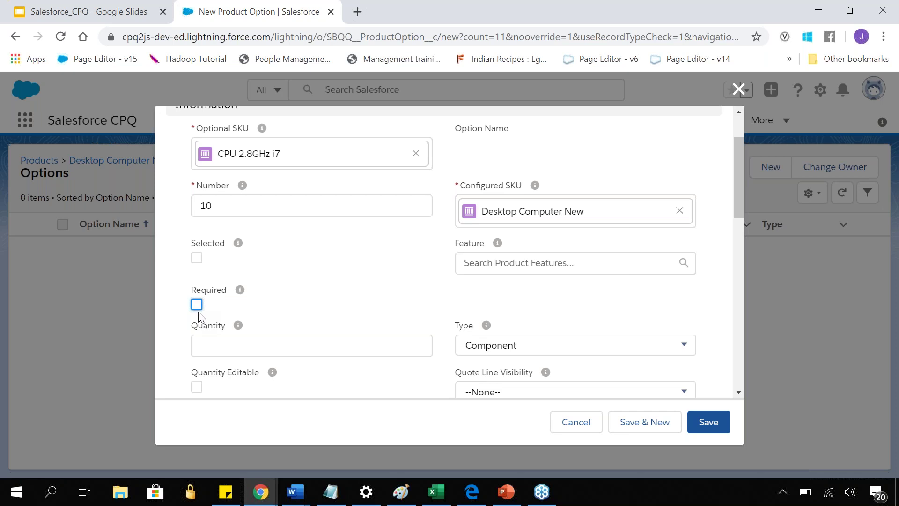
left_click(197, 258)
left_click(196, 257)
Try quantities of 1 and 2 for the option while switching Quantity Editable on and off.
left_click(205, 342)
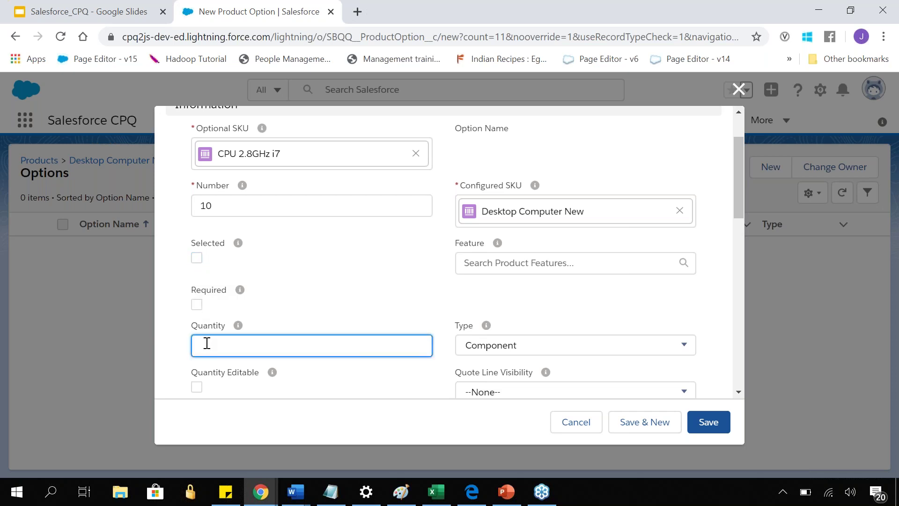
type("1")
left_click(197, 387)
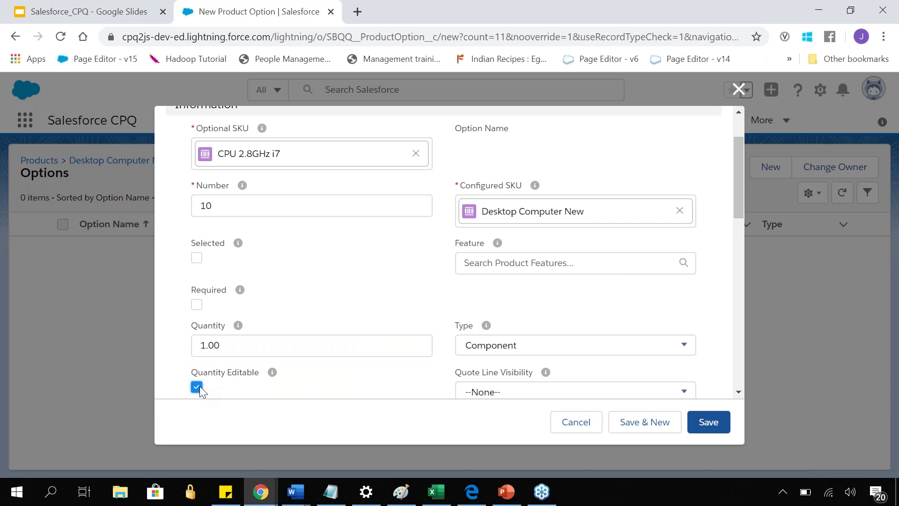
double_click(231, 349)
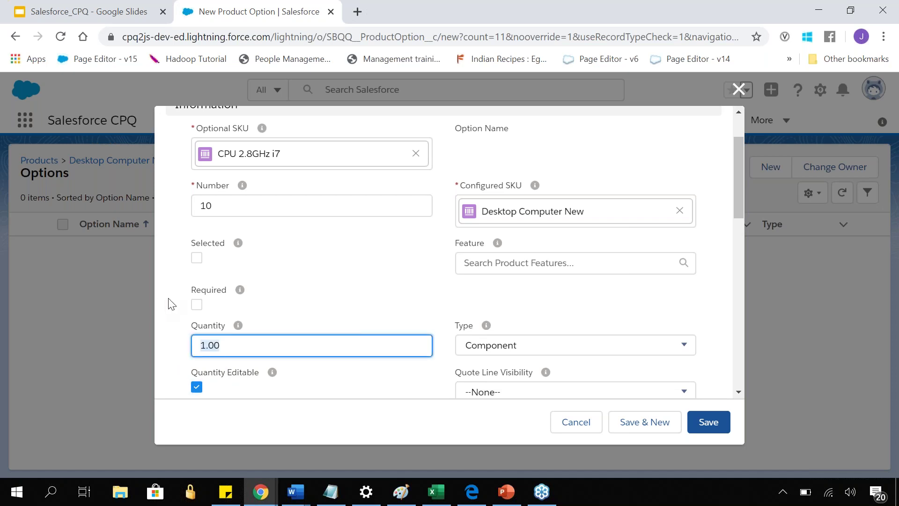
type("2")
left_click(196, 388)
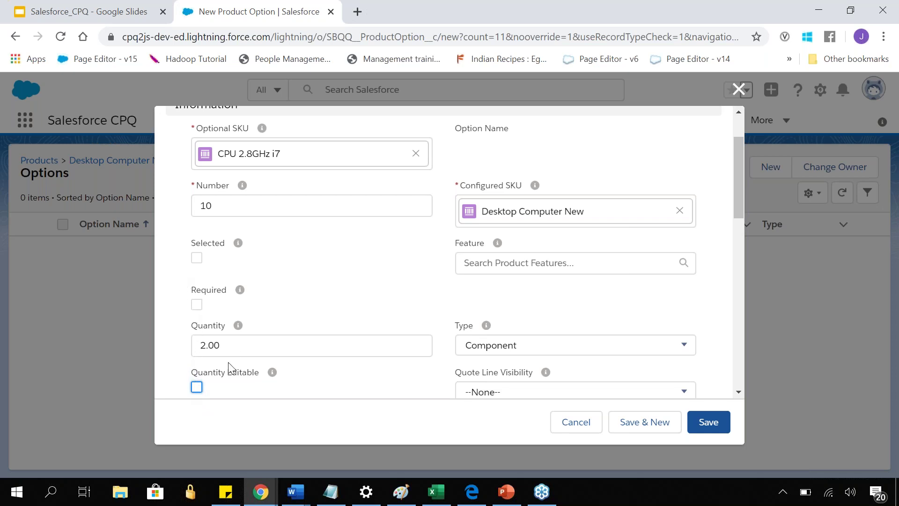
Set the CPU 2.8GHz i7 option's Quantity to 1.
double_click(206, 348)
type("1")
left_click(179, 357)
scroll(180, 348, "up", 2)
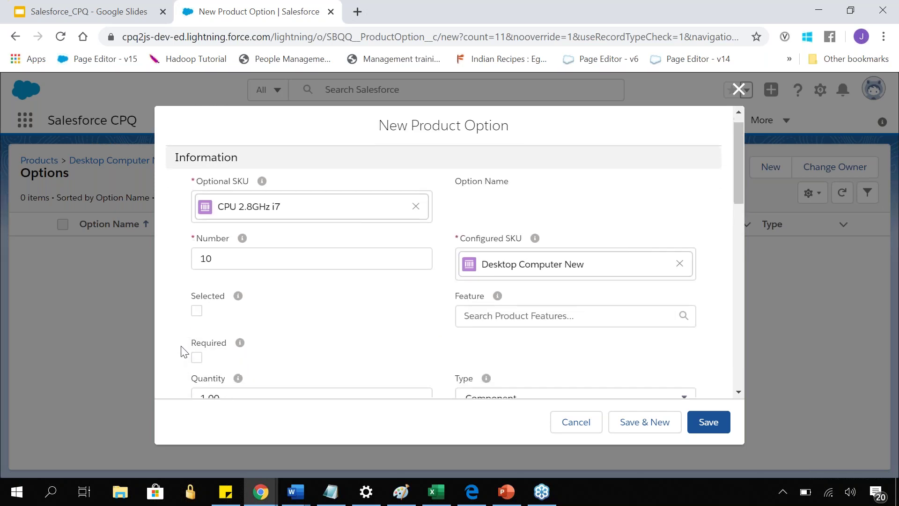
scroll(182, 354, "down", 1)
scroll(183, 356, "up", 2)
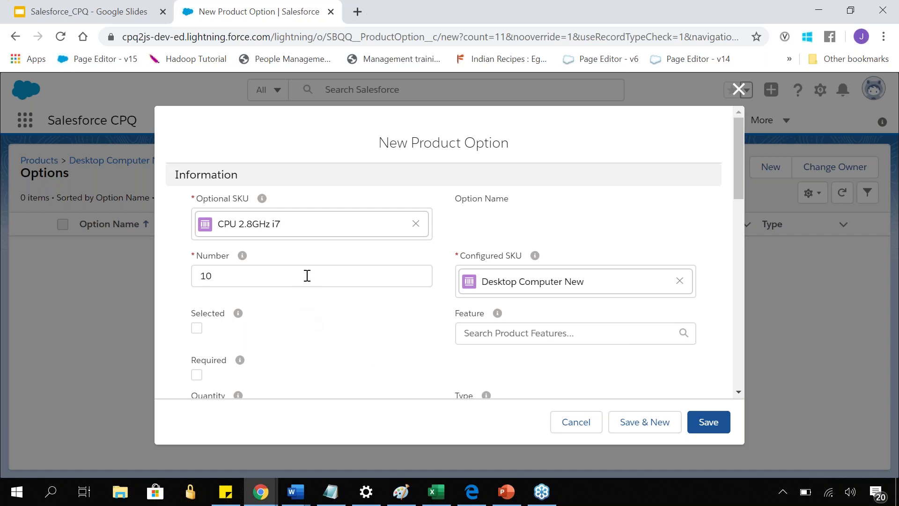
Assign the option to the Processor feature, save it and start another product option.
left_click(638, 326)
scroll(638, 326, "down", 2)
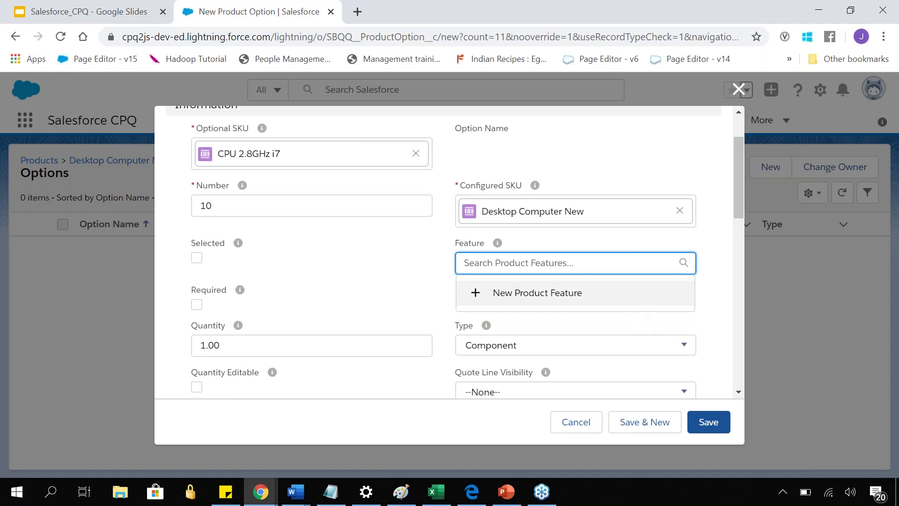
type("pro")
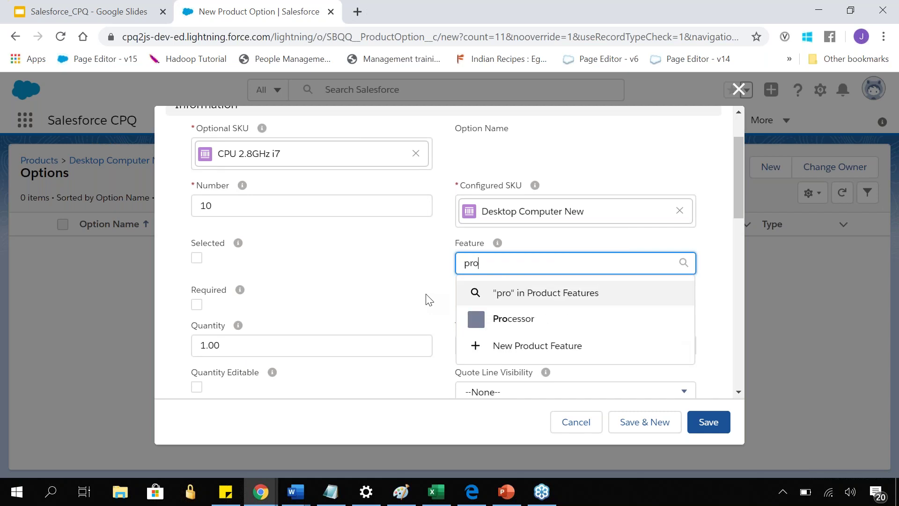
left_click(497, 322)
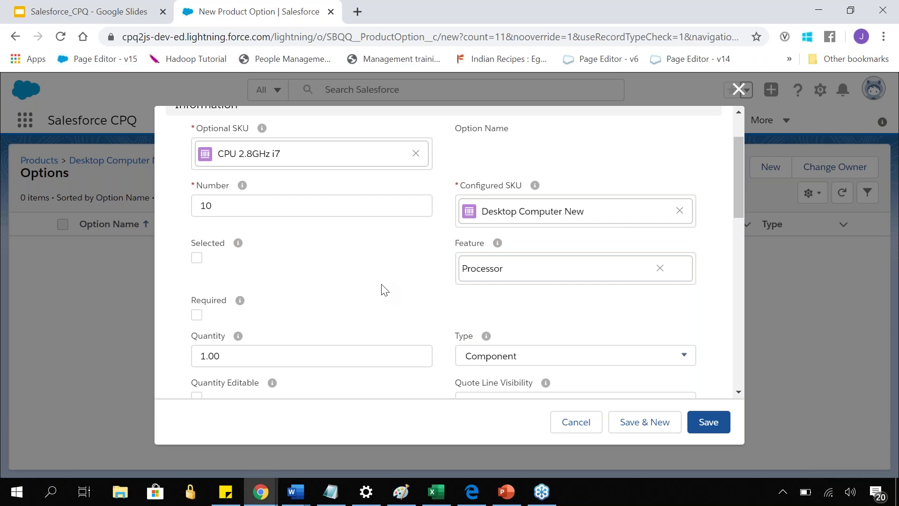
scroll(383, 287, "up", 2)
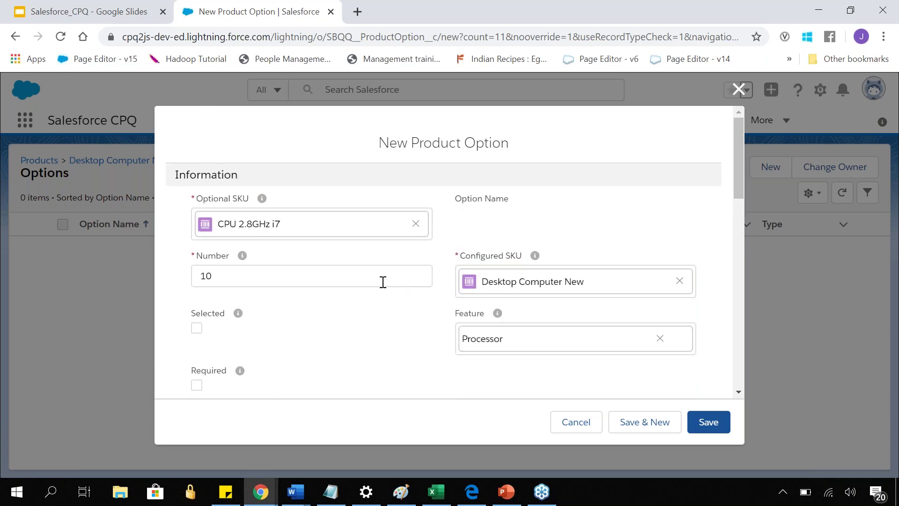
left_click(653, 421)
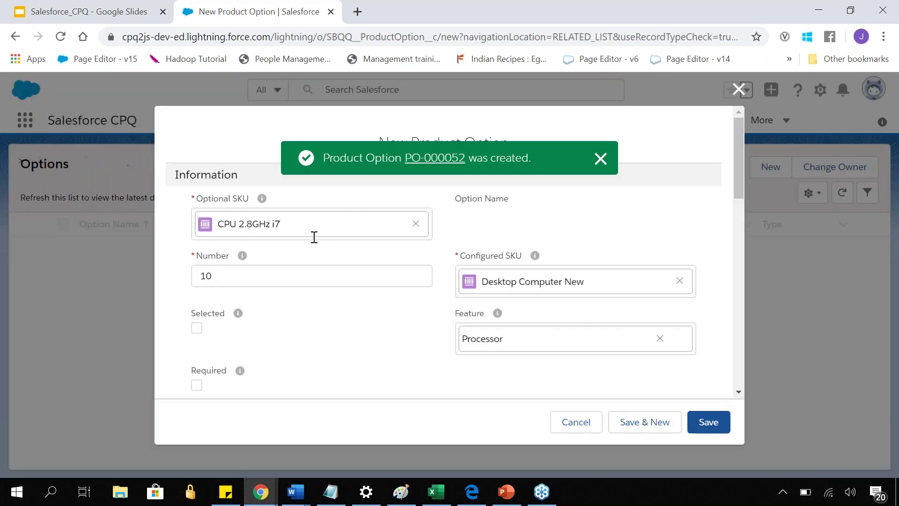
Set the second option's Optional SKU to CPU 2.2GHz i7 and its Number to 20.
left_click(315, 220)
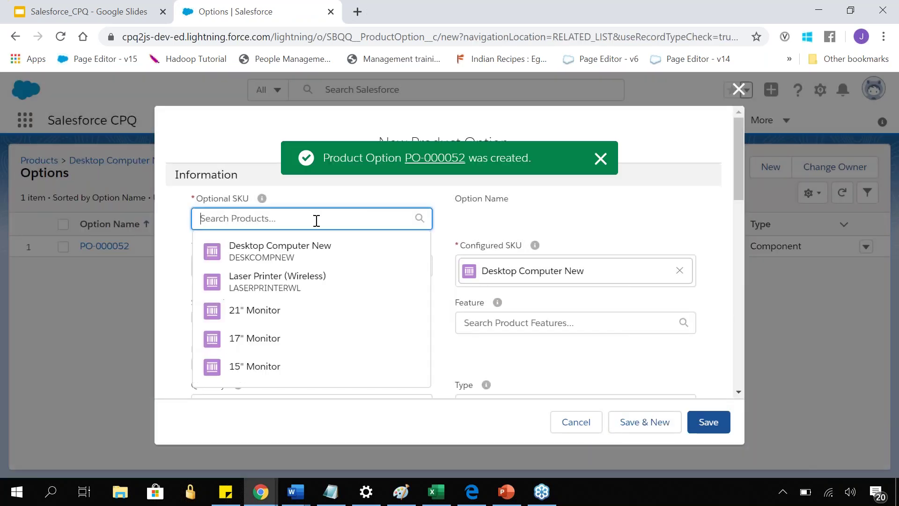
type("CPU")
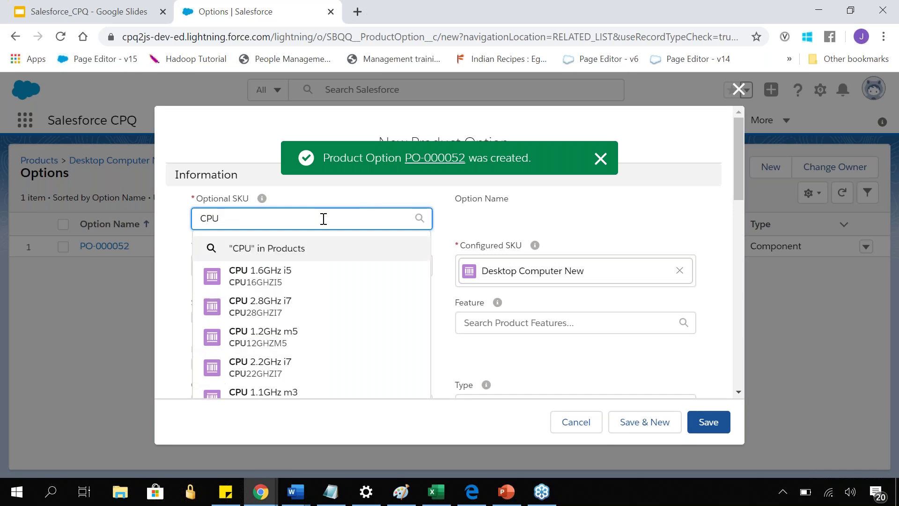
scroll(341, 318, "down", 2)
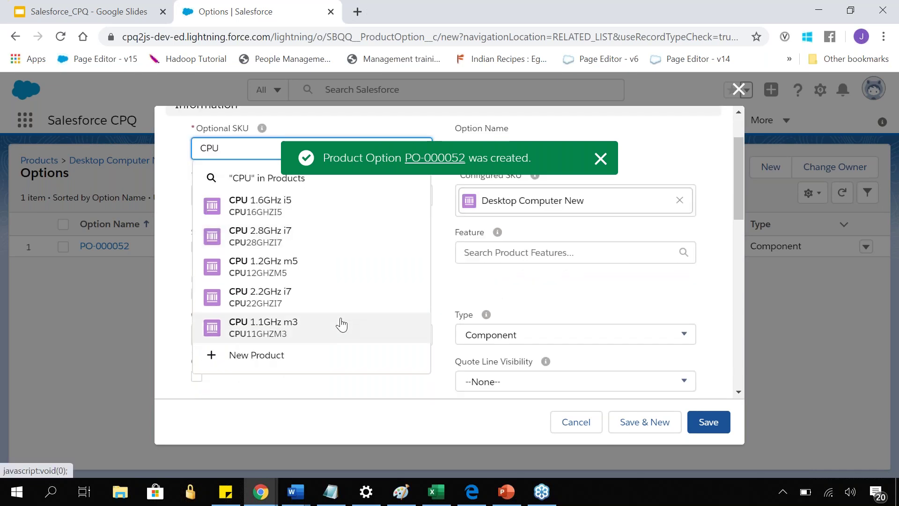
left_click(316, 302)
left_click(317, 205)
type("20")
Assign the CPU 2.2GHz i7 option to the Processor feature, save it and start another option.
left_click(466, 261)
type("pro")
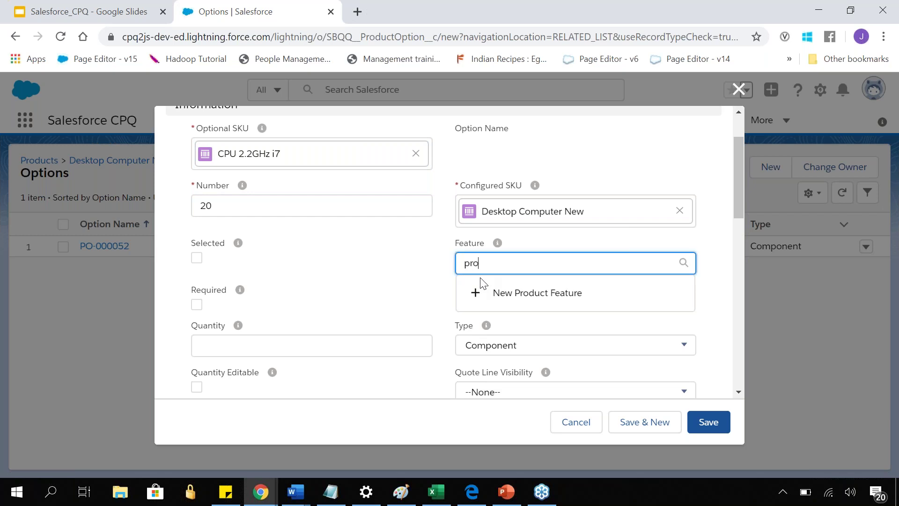
left_click(526, 323)
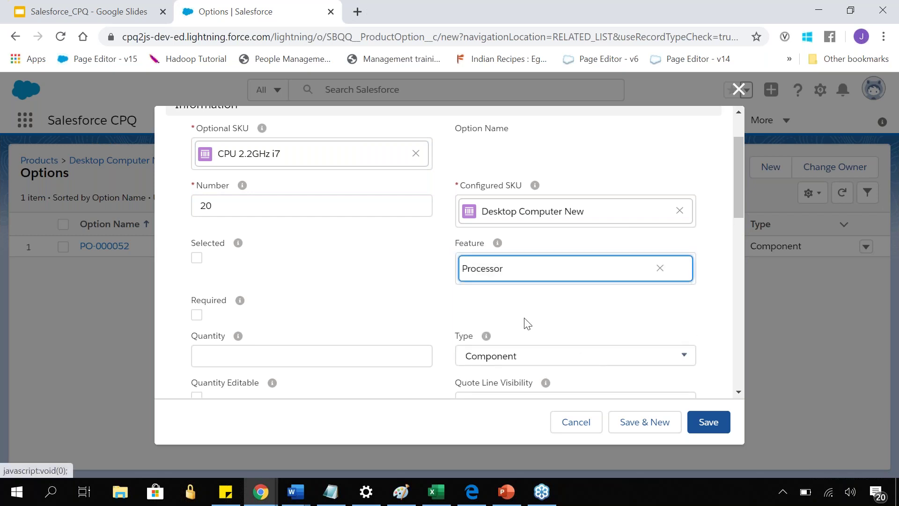
left_click(639, 423)
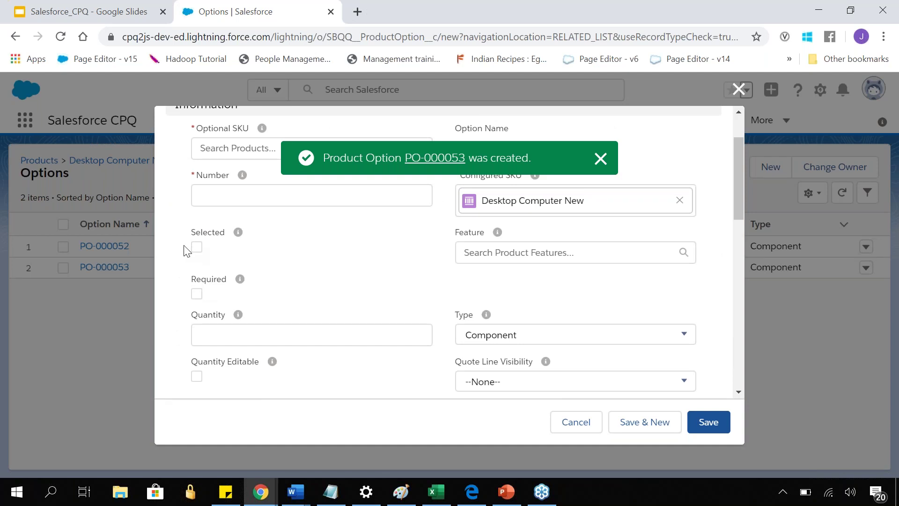
Set the third option's Optional SKU to CPU 1.6GHz i5, assign it to the Processor feature and try to save it.
scroll(276, 285, "up", 1)
scroll(277, 284, "up", 1)
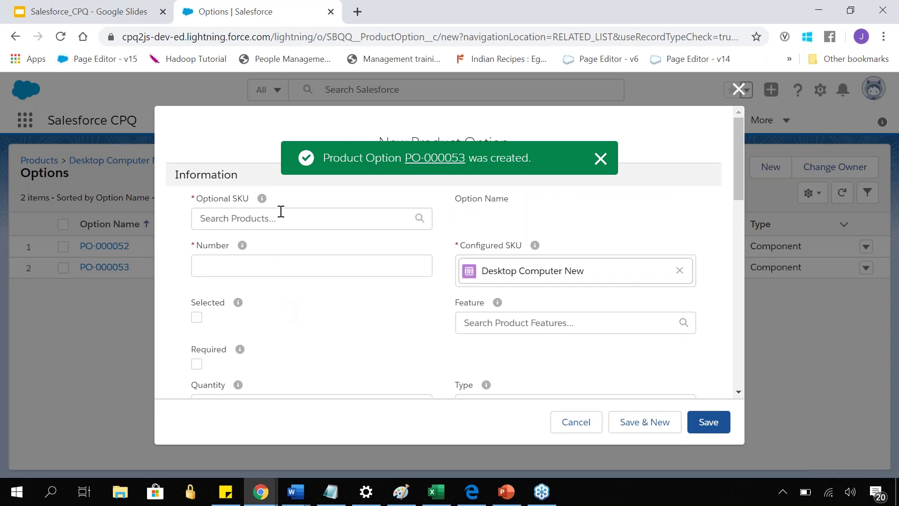
left_click(286, 219)
type("CPU 1.6GHz i5")
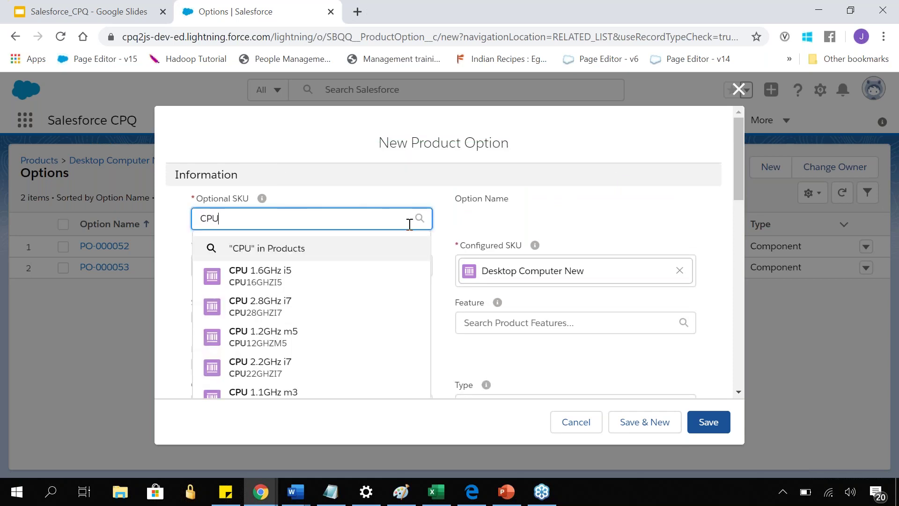
left_click(326, 281)
left_click(502, 331)
type("Pro")
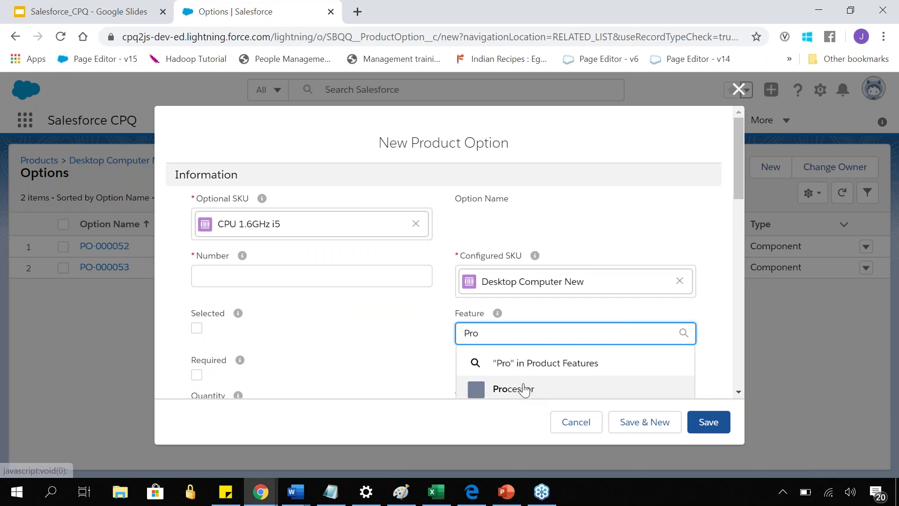
left_click(513, 389)
left_click(707, 422)
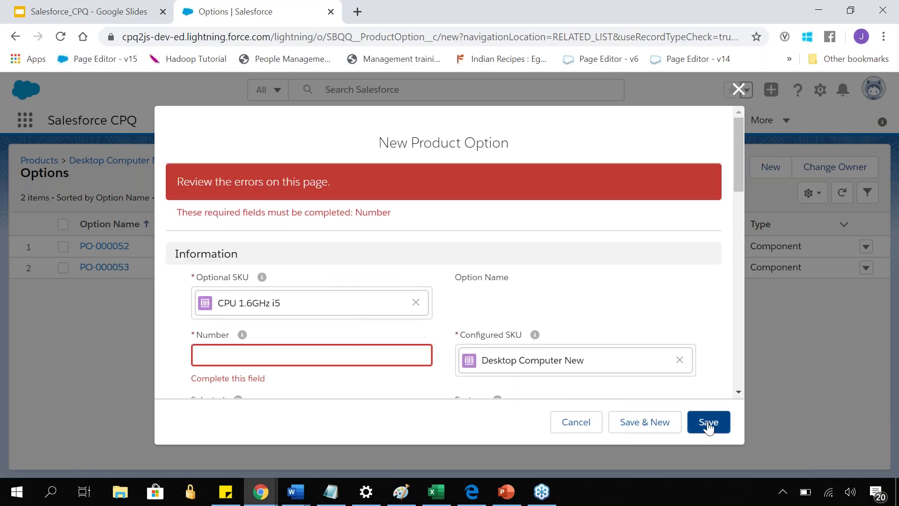
Set the CPU 1.6GHz i5 option's Number to 30 and save the product option.
left_click(240, 349)
type("30")
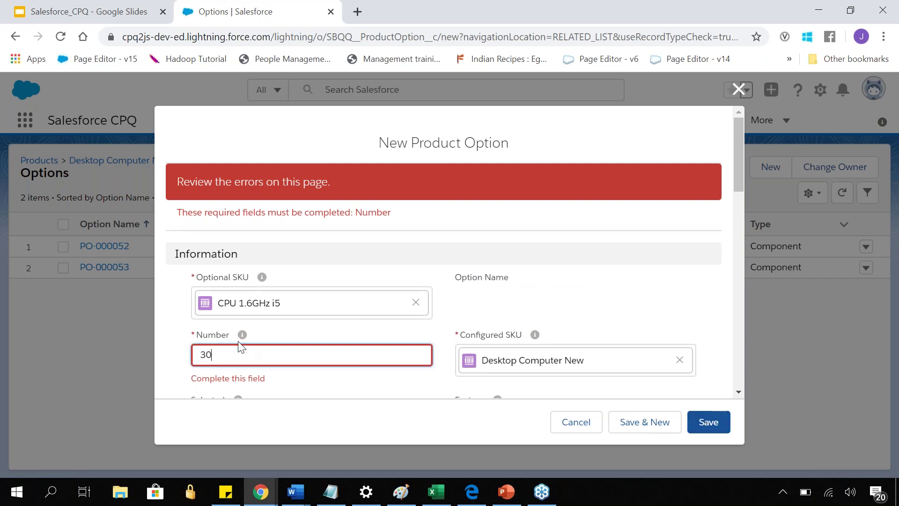
left_click(707, 422)
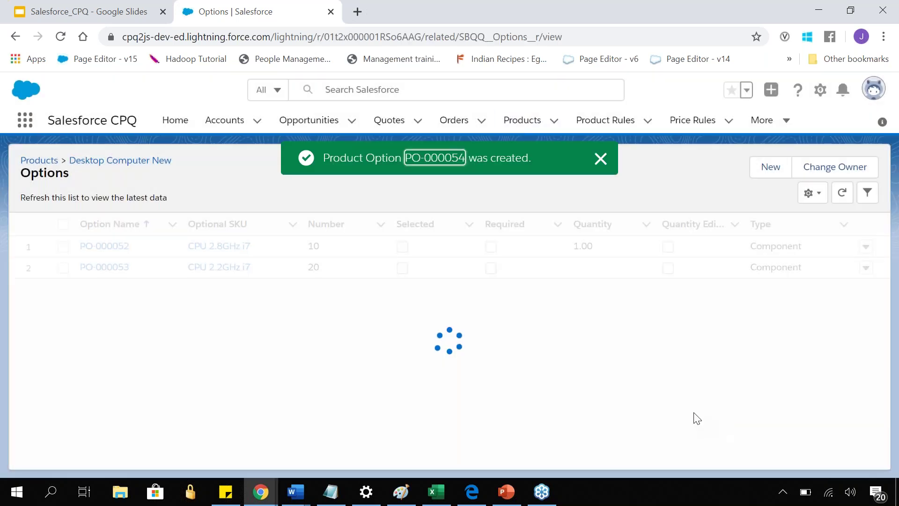
left_click(599, 159)
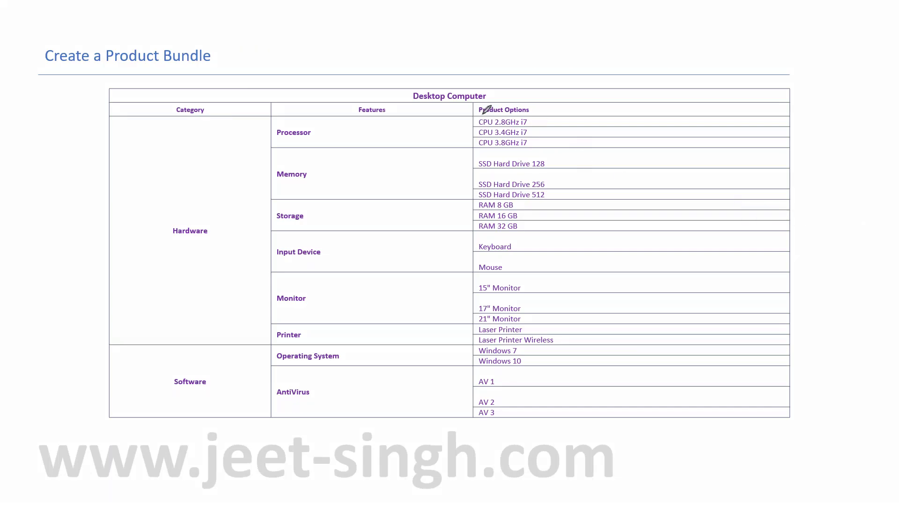
Draw a bracket beside the three Processor product options on the Create a Product Bundle slide.
left_click_drag(481, 114, 466, 141)
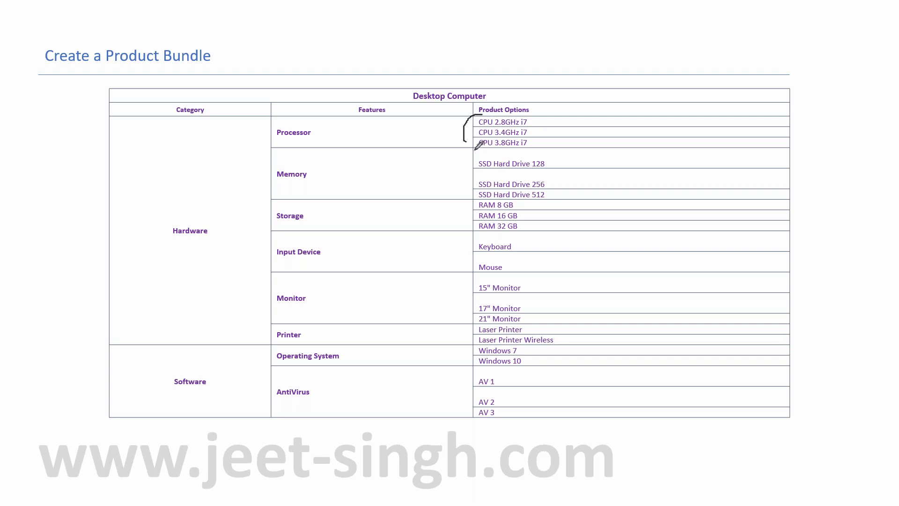
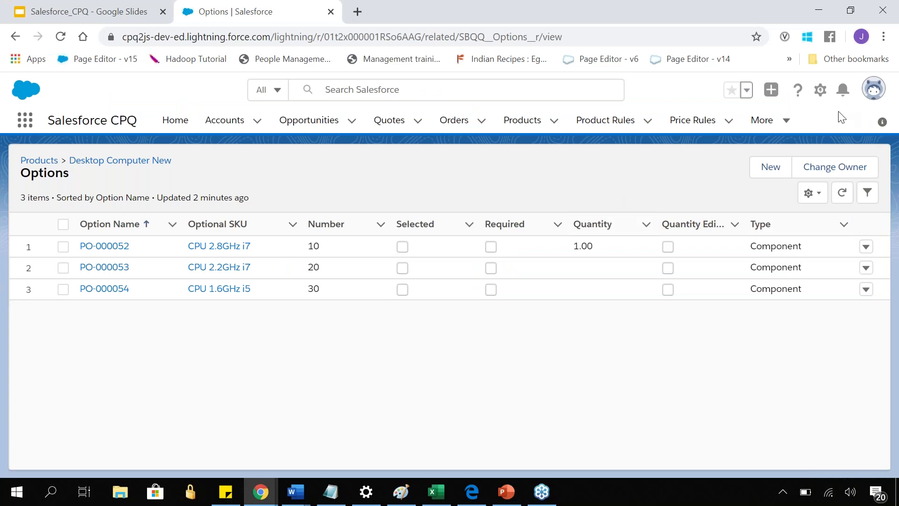
Open the Object Manager in Salesforce Setup.
left_click(823, 97)
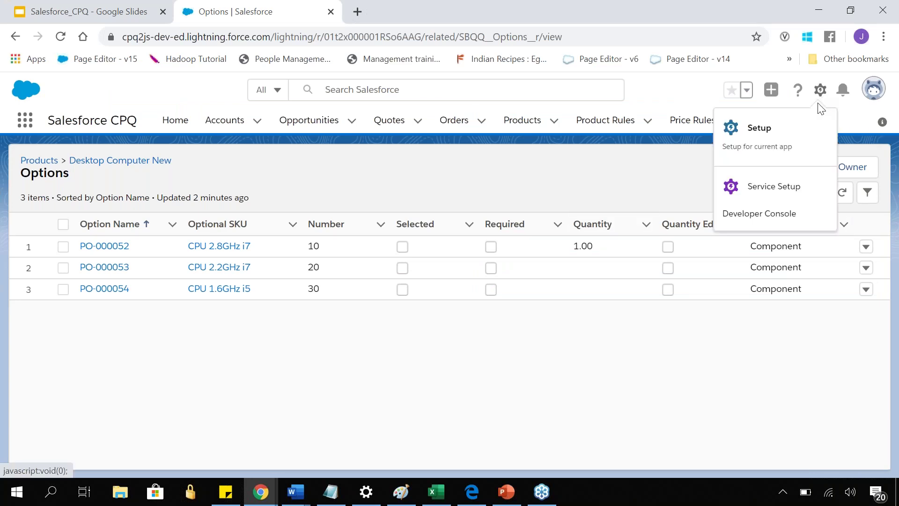
left_click(759, 131)
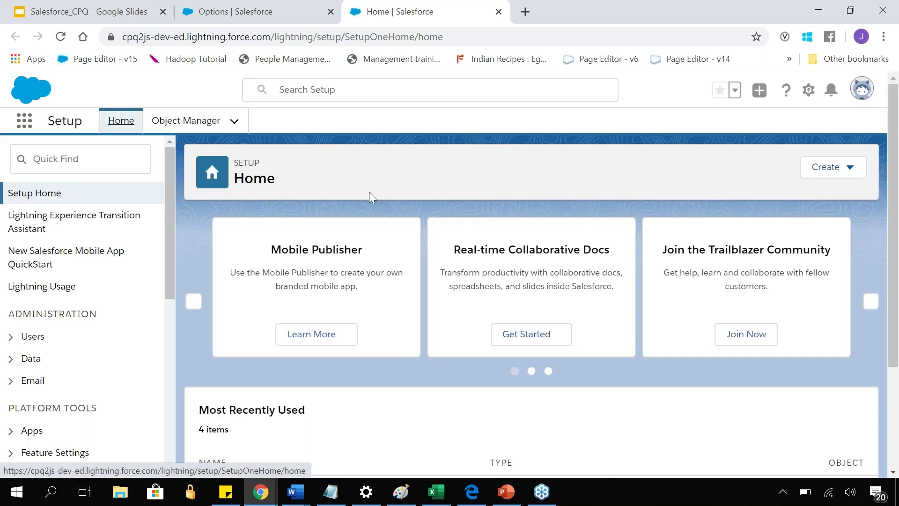
left_click(208, 124)
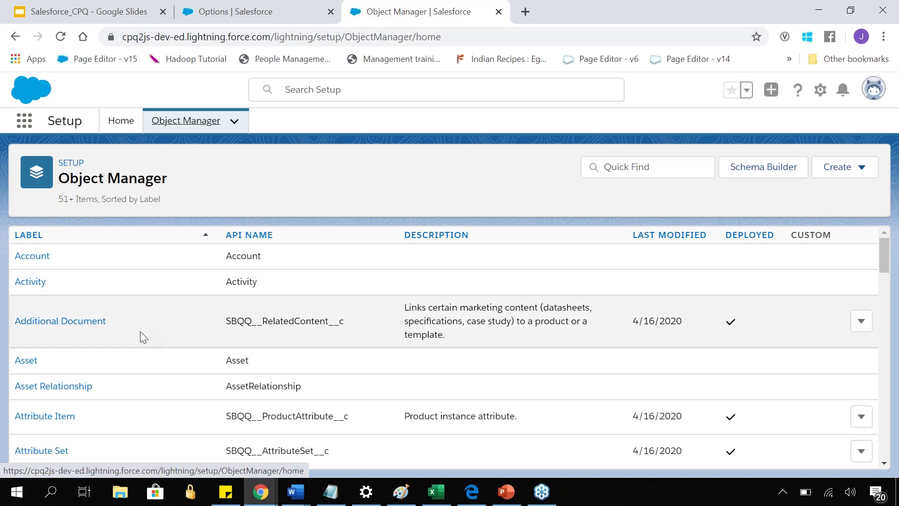
Find the Product Feature object in the object list and open its details.
scroll(140, 333, "down", 20)
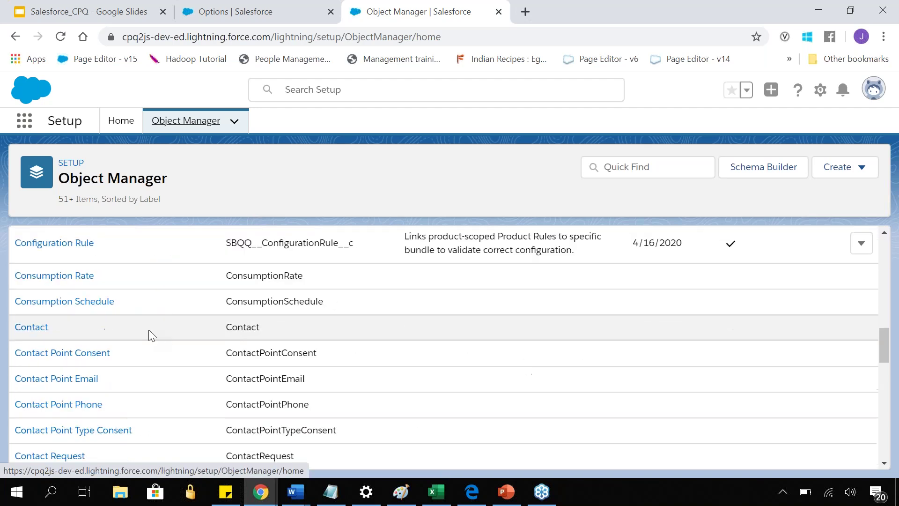
scroll(151, 334, "down", 10)
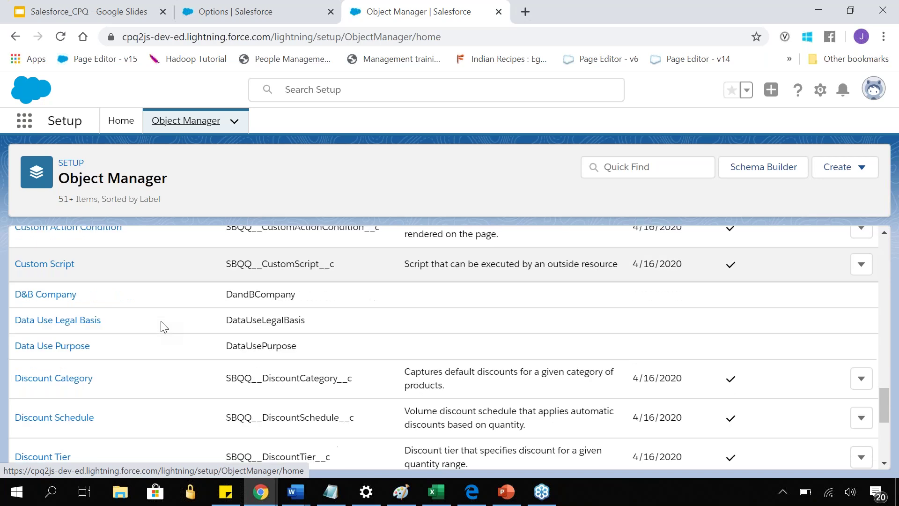
scroll(161, 326, "down", 5)
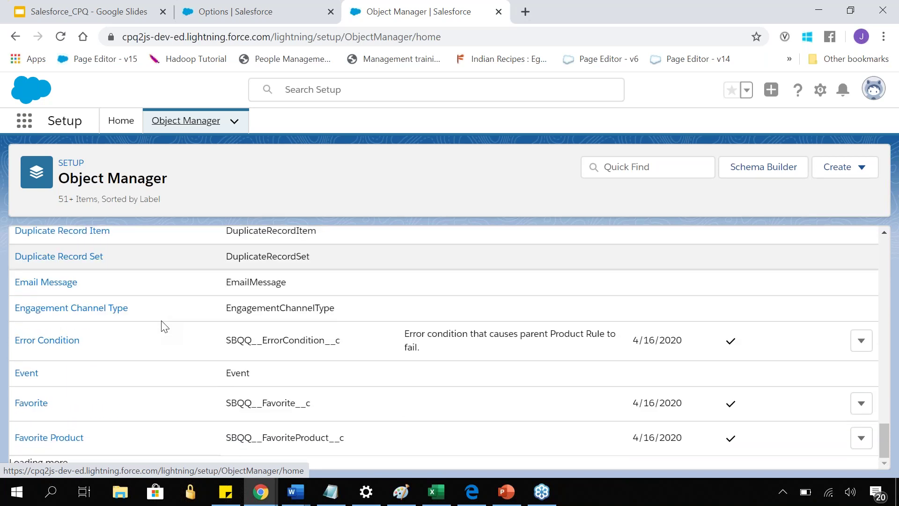
scroll(164, 326, "down", 5)
scroll(164, 327, "down", 20)
scroll(164, 326, "up", 1)
scroll(164, 326, "down", 4)
scroll(164, 326, "down", 6)
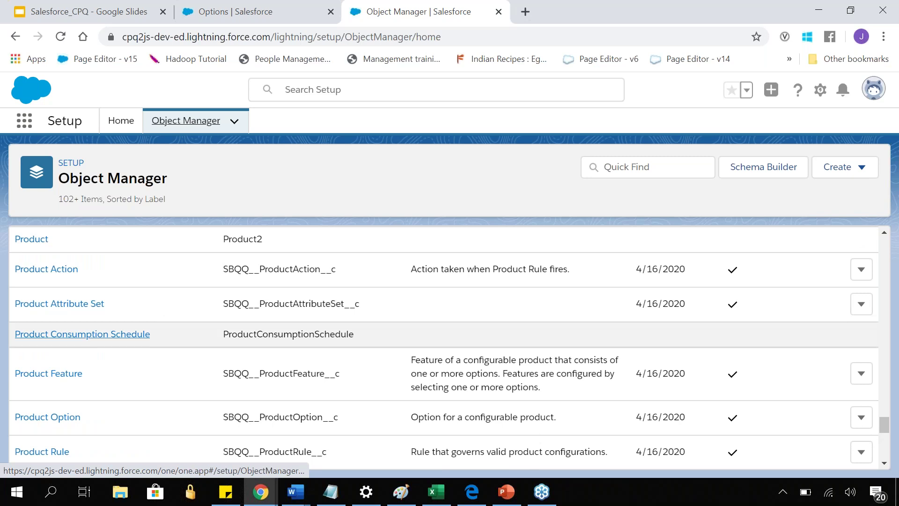
left_click(71, 375)
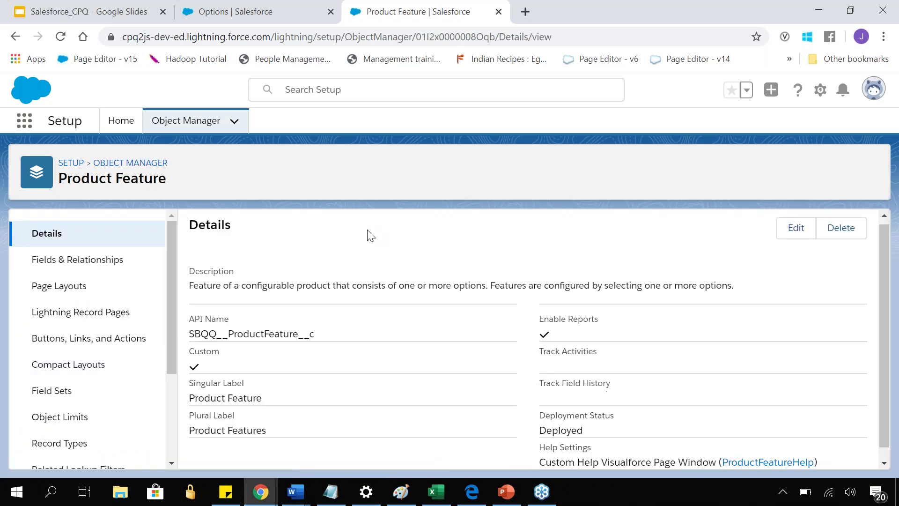
Open the definition of the Category picklist field among Product Feature's fields and relationships.
scroll(368, 236, "down", 1)
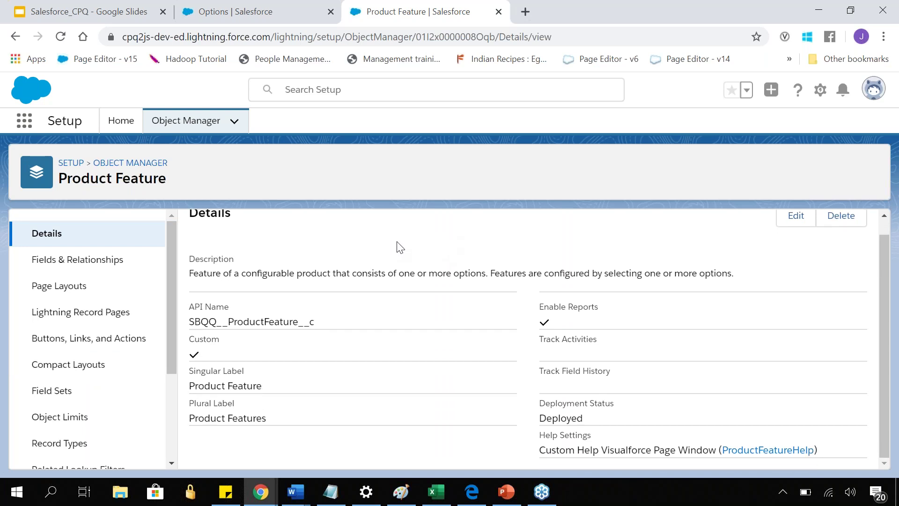
left_click(47, 270)
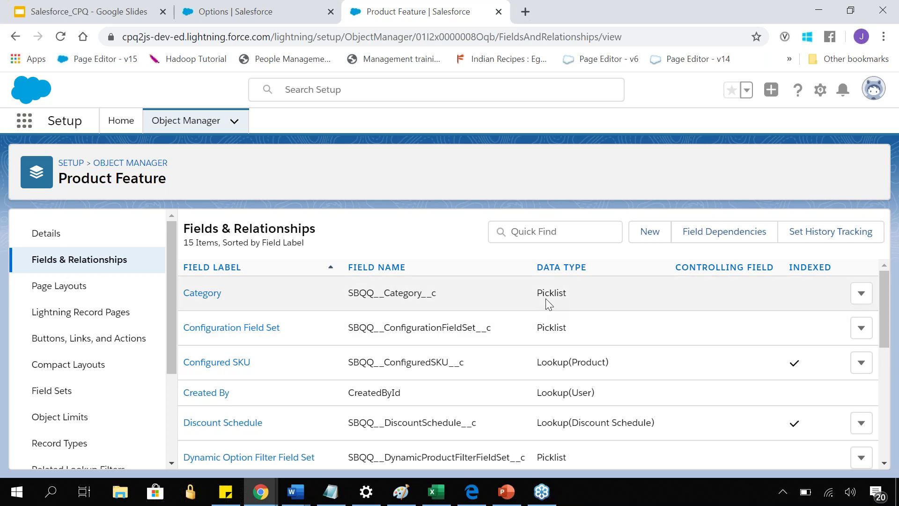
left_click(199, 296)
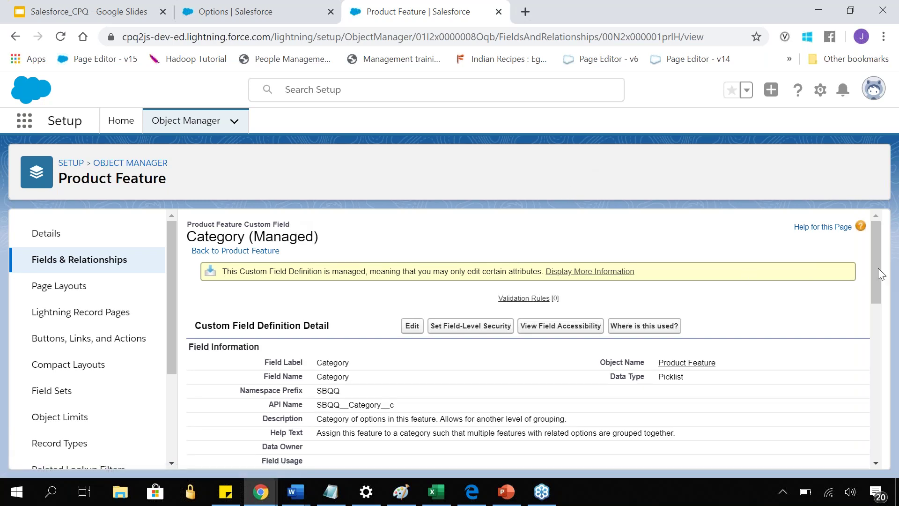
Add the picklist value Accesories to the Category field, save it and check the list of values.
left_click_drag(875, 275, 872, 442)
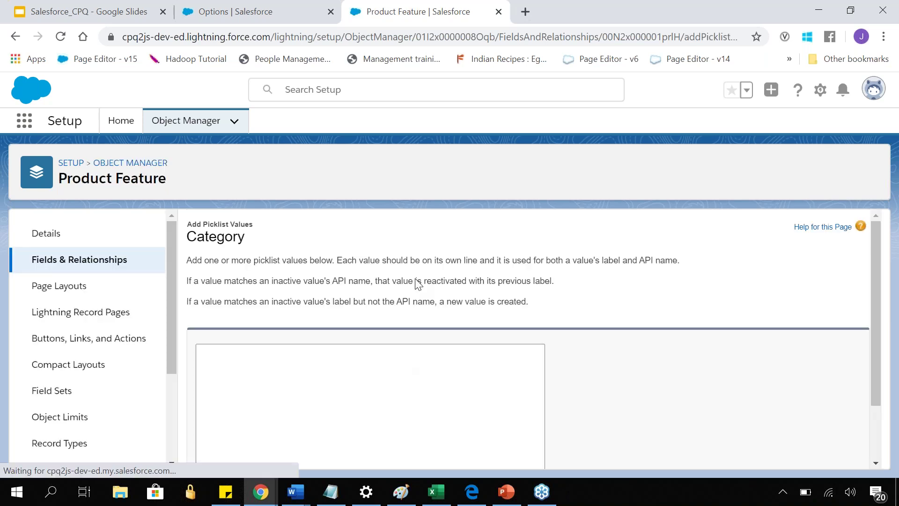
type("Acce")
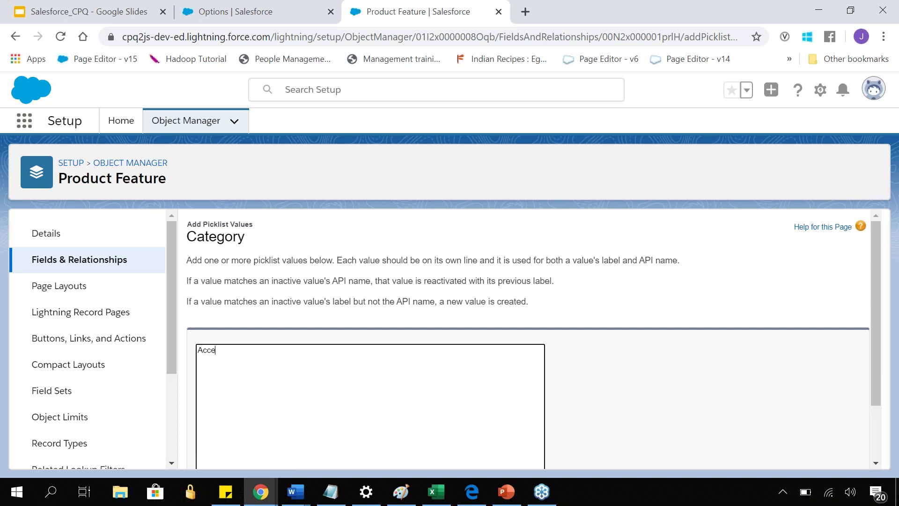
type("sories")
scroll(585, 281, "down", 2)
left_click(404, 449)
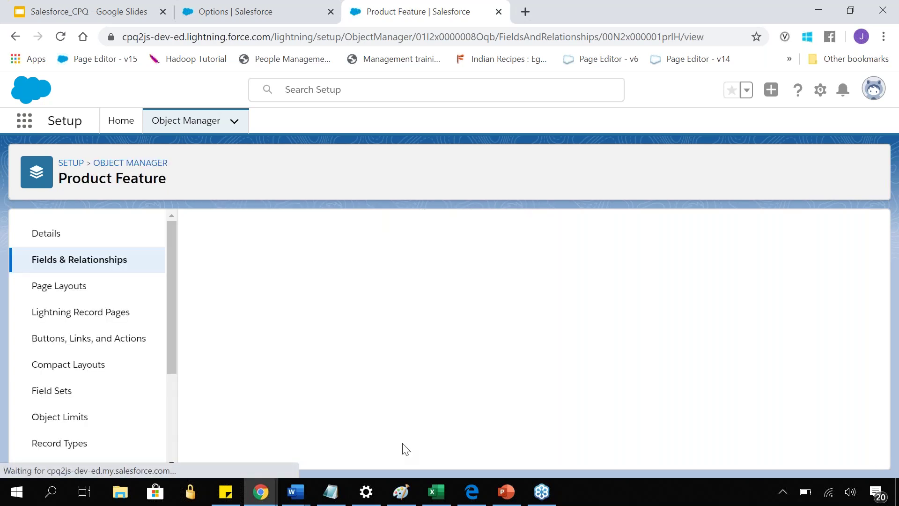
scroll(395, 356, "down", 8)
scroll(393, 354, "down", 3)
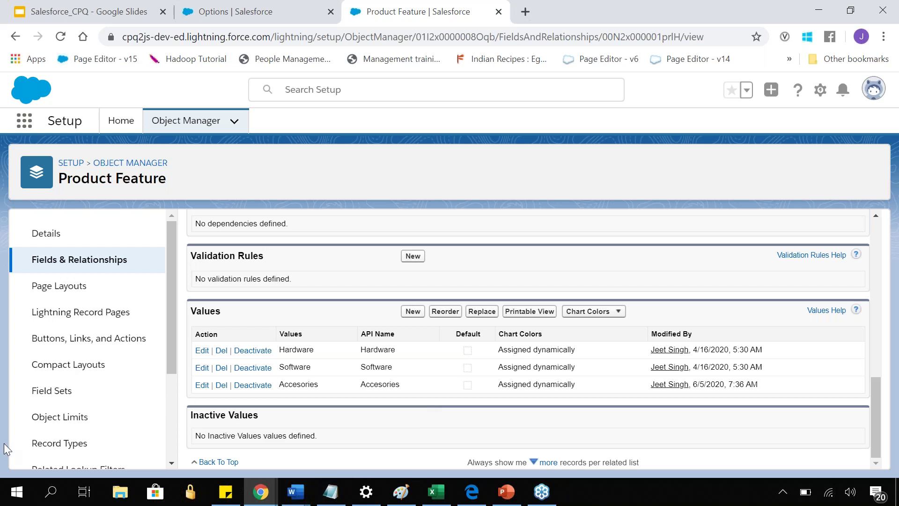
scroll(333, 241, "up", 10)
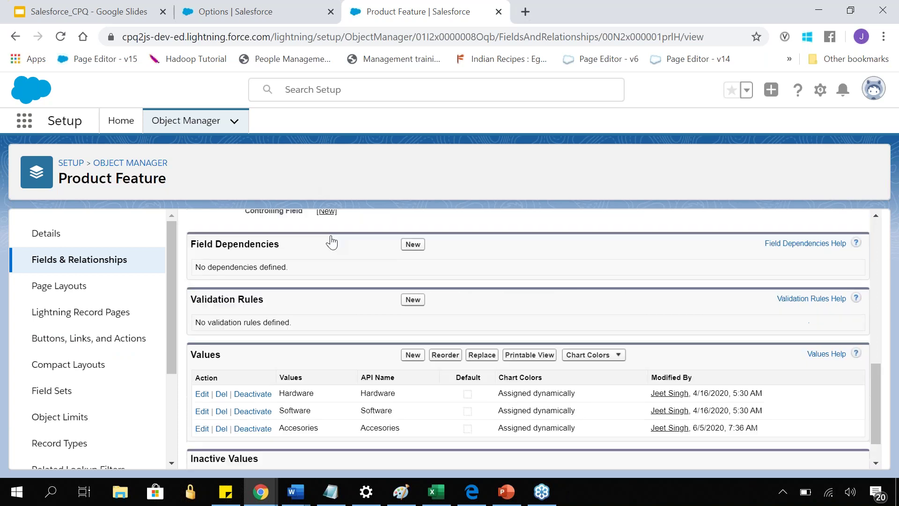
Open Opportunities in a separate browser tab and go to the primary quote of Desktop Computers for Support Agents.
left_click(262, 11)
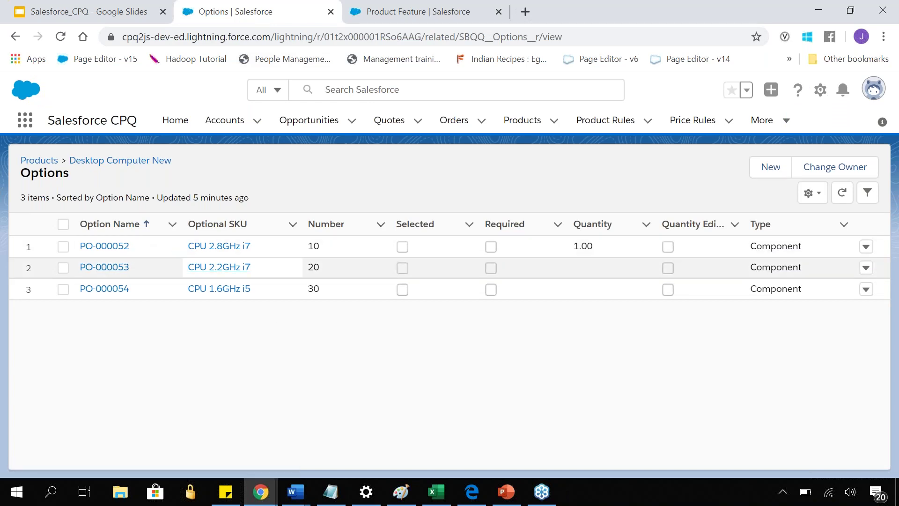
middle_click(324, 126)
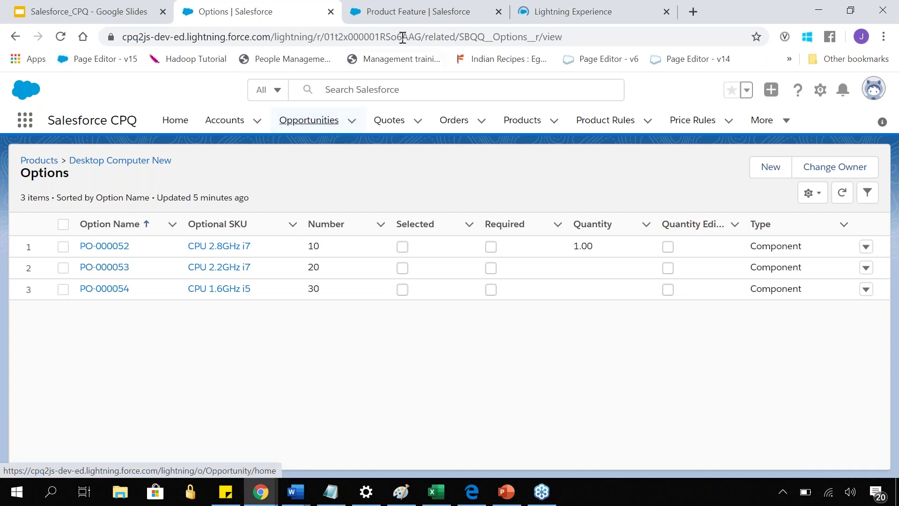
left_click(410, 10)
left_click(559, 10)
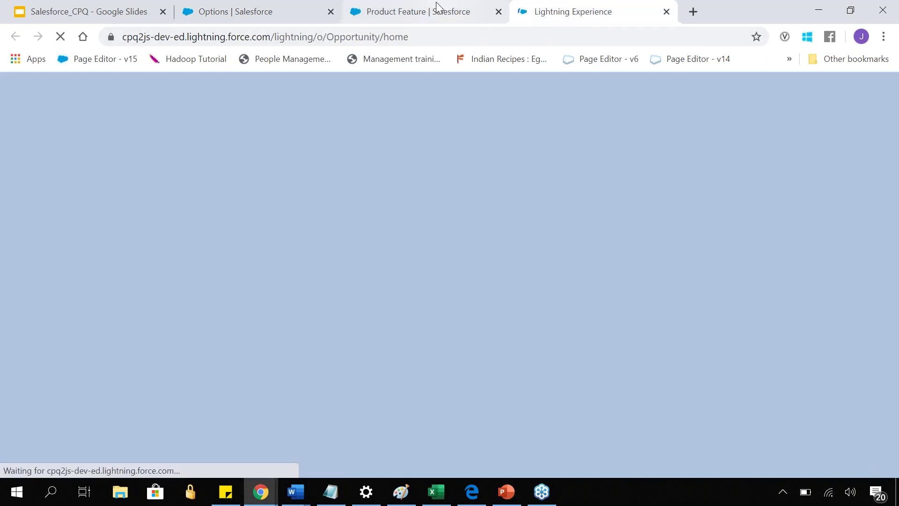
key("ctrl+shift+Tab")
left_click(572, 11)
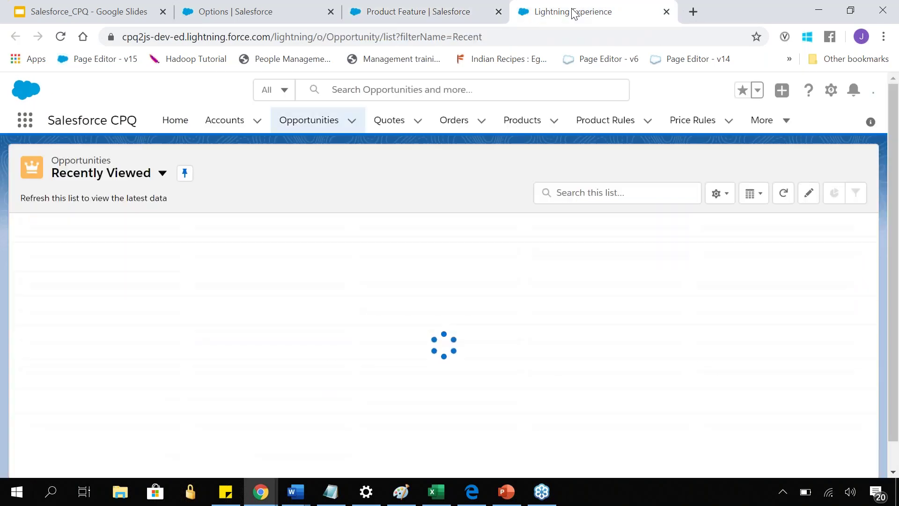
left_click(147, 247)
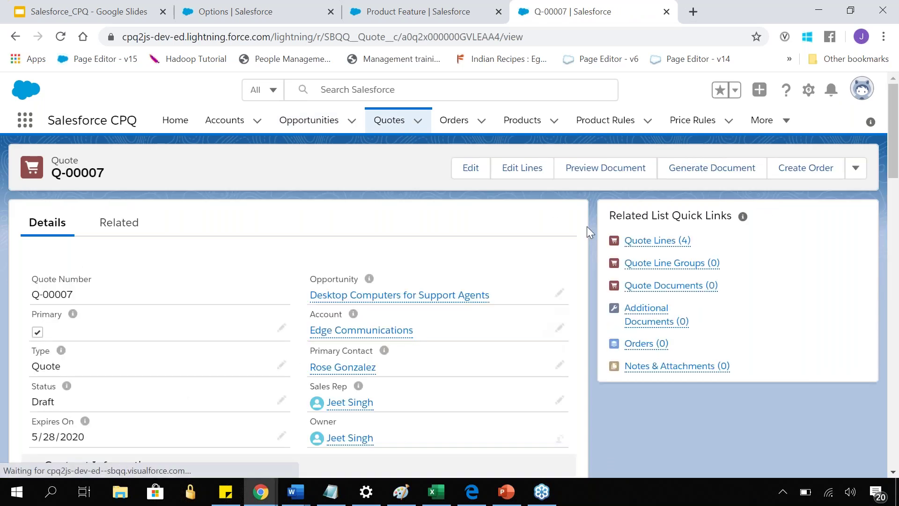
Open the quote's line editor, start adding products and browse the list of available products.
left_click(521, 167)
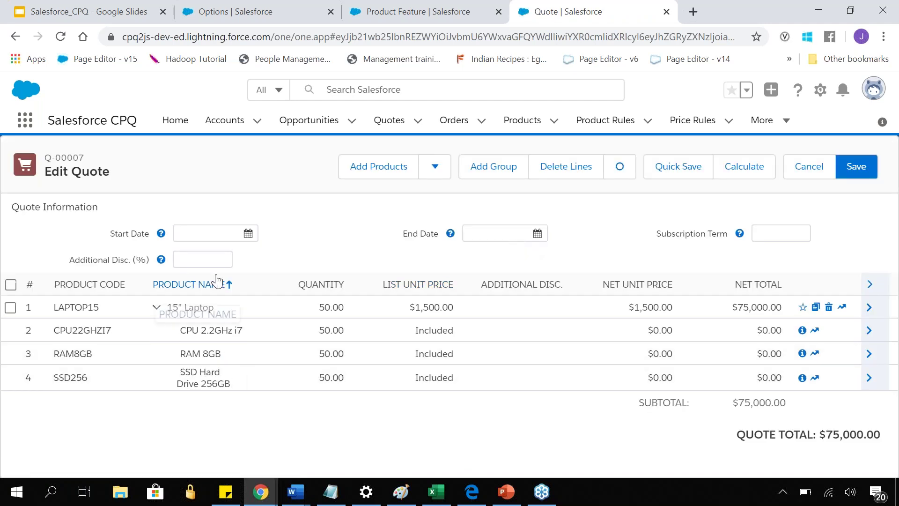
left_click(378, 175)
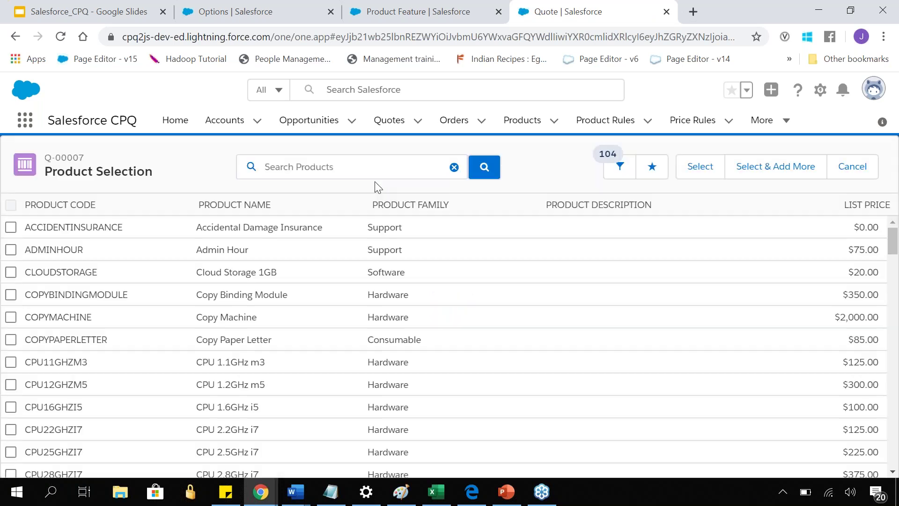
scroll(118, 356, "down", 2)
scroll(117, 356, "down", 4)
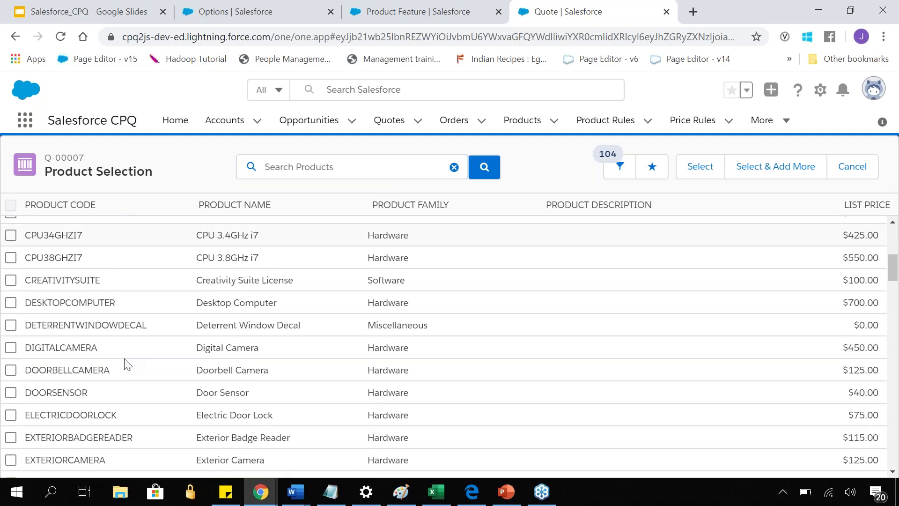
scroll(127, 363, "down", 1)
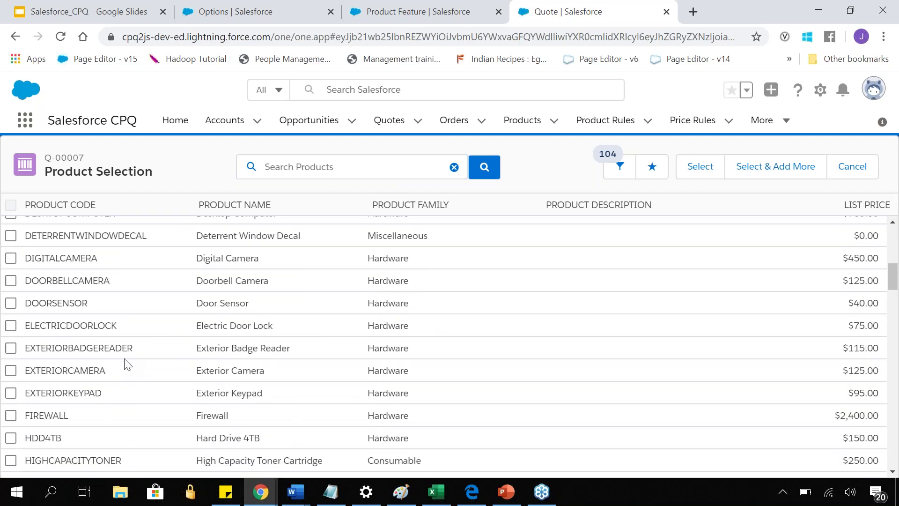
scroll(125, 361, "up", 1)
scroll(125, 361, "down", 3)
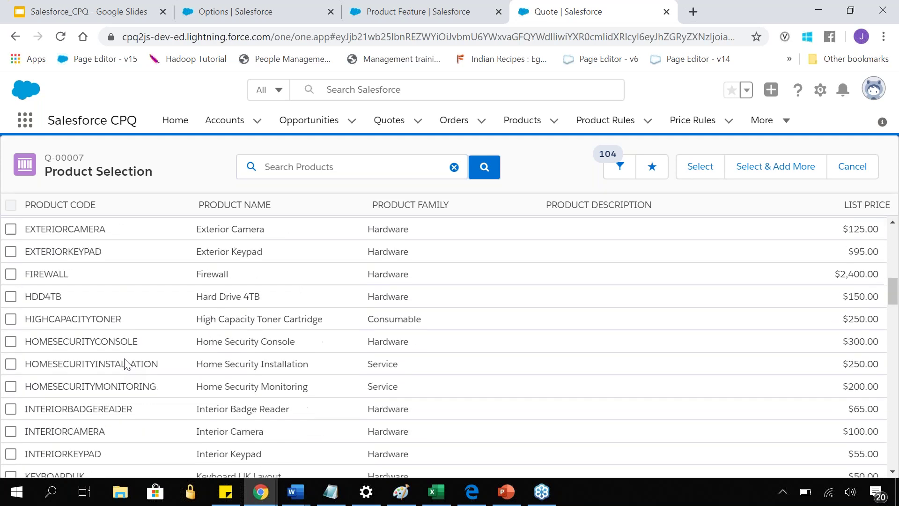
scroll(125, 364, "down", 7)
scroll(125, 363, "down", 2)
scroll(126, 360, "up", 9)
Search the product selection for Desktop Computer, select that product and open its bundle configuration.
left_click(279, 172)
type("Deskt")
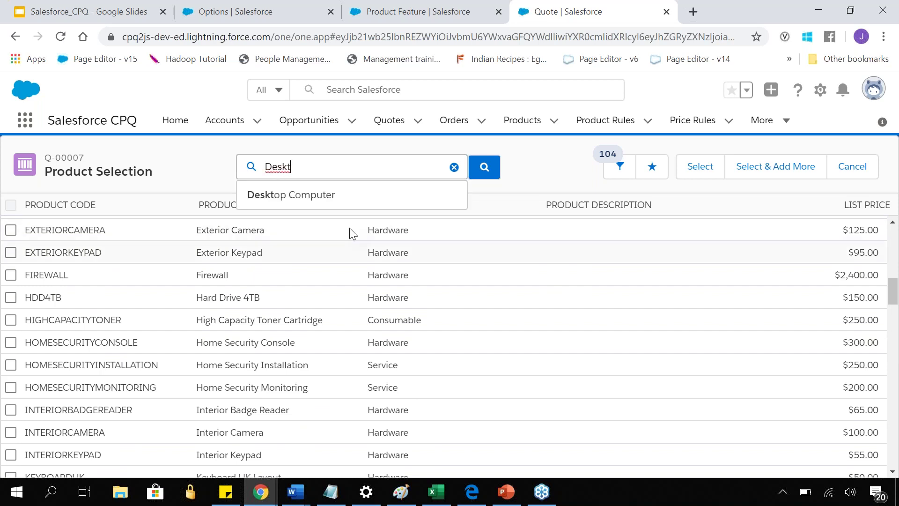
left_click(337, 195)
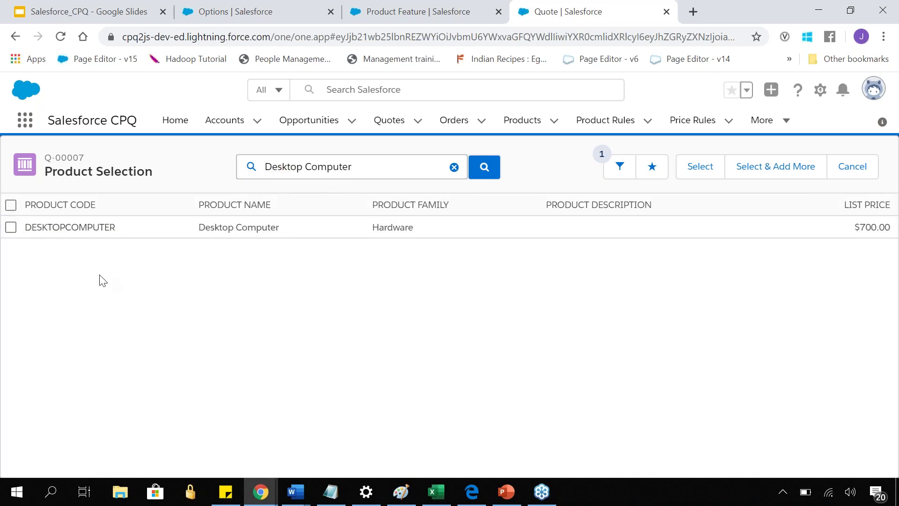
left_click(11, 228)
left_click(686, 169)
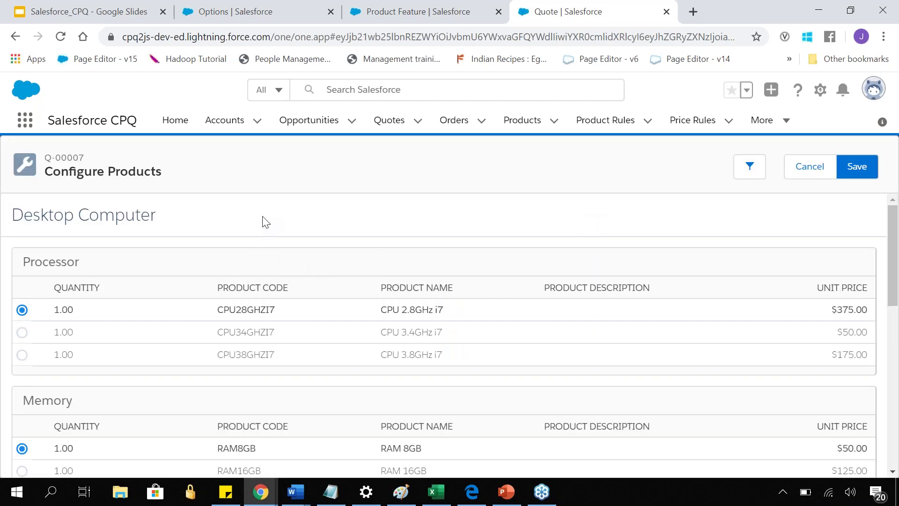
Examine the Desktop Computer bundle's features and options, from Processor, Memory and Storage to Input Devices and Output Devices.
scroll(263, 220, "down", 10)
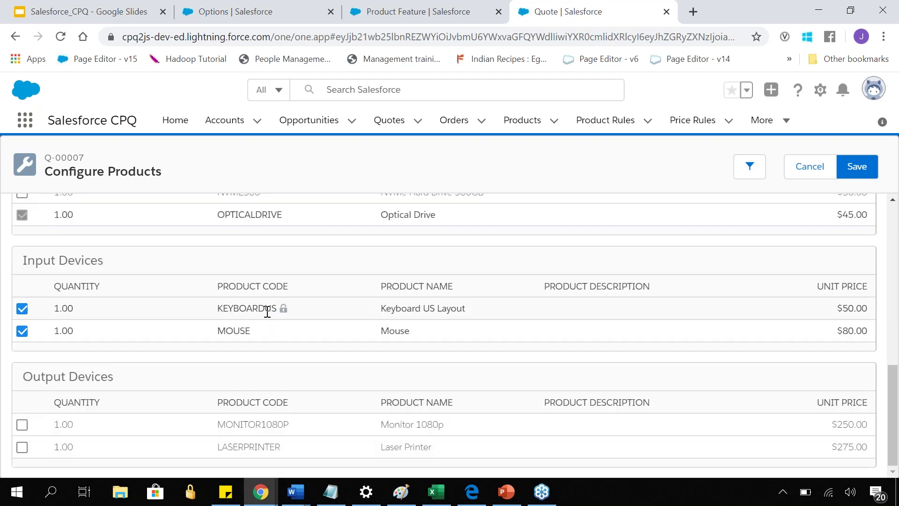
scroll(267, 309, "up", 6)
scroll(267, 310, "up", 3)
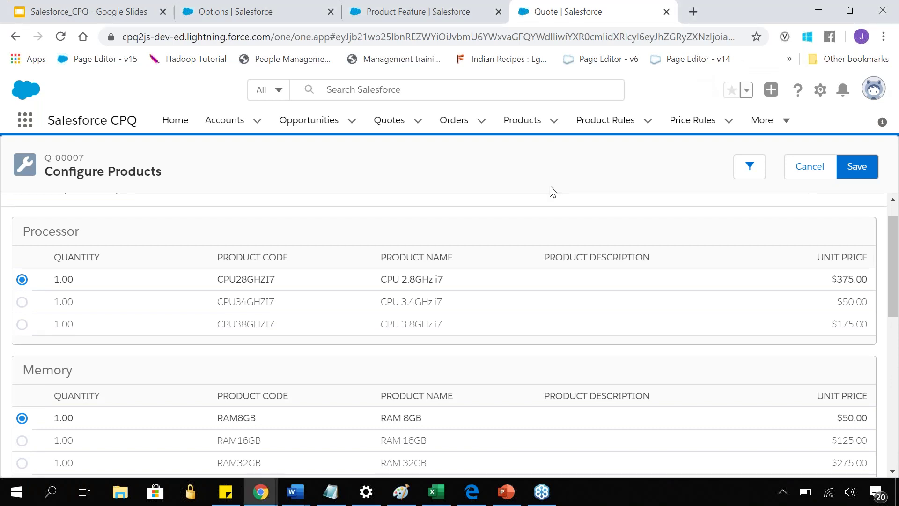
scroll(140, 255, "down", 2)
scroll(141, 255, "down", 2)
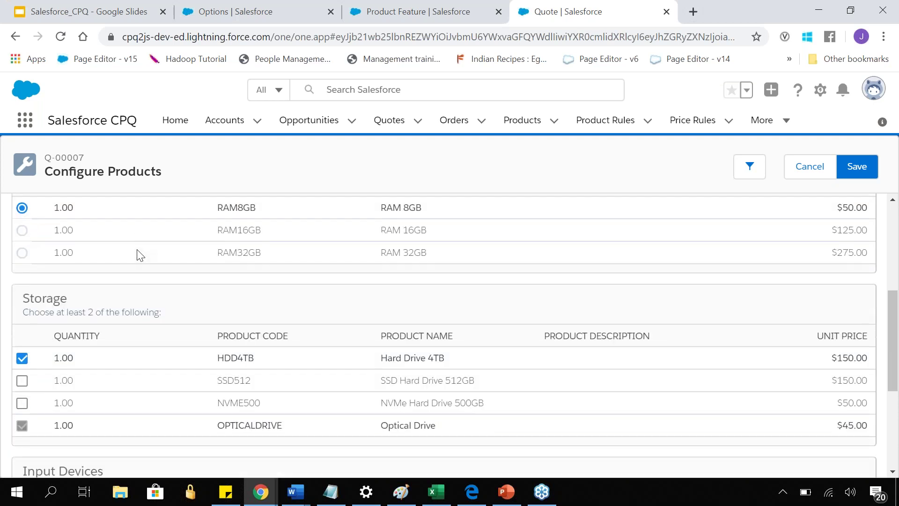
scroll(141, 253, "up", 5)
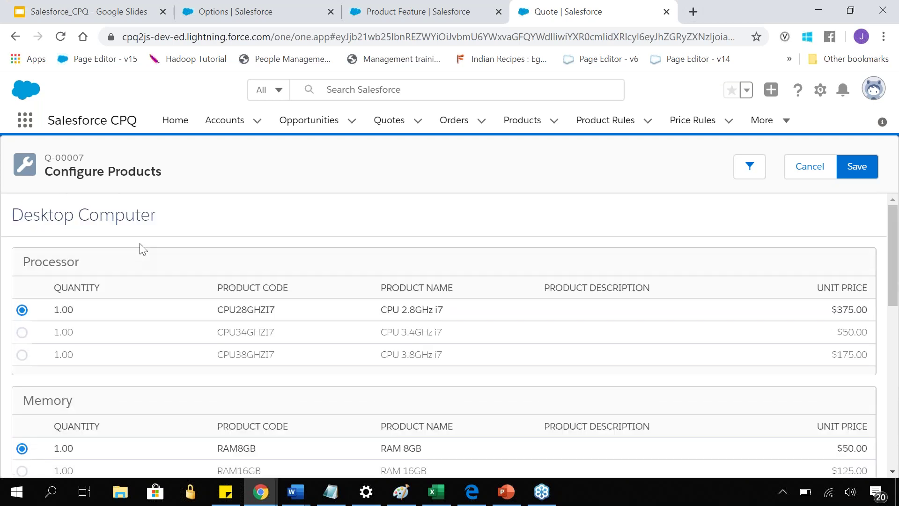
scroll(142, 251, "down", 1)
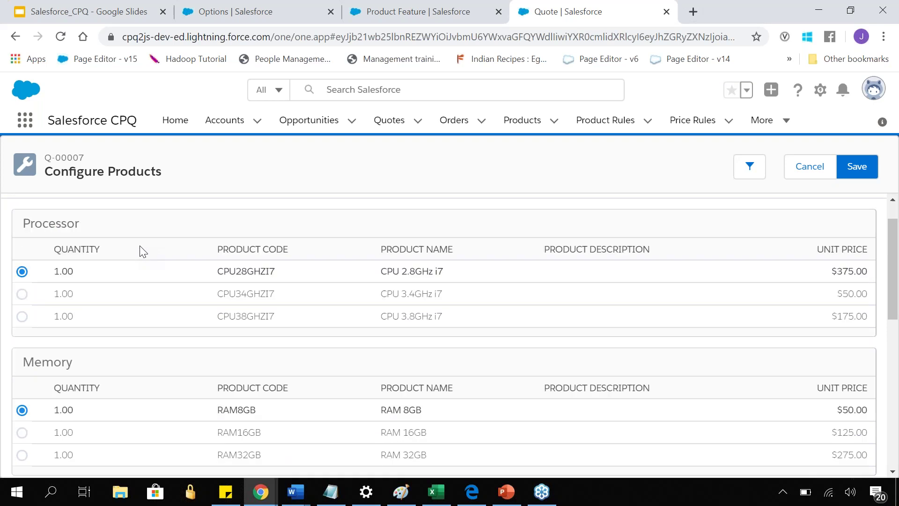
scroll(143, 253, "down", 1)
scroll(143, 253, "up", 1)
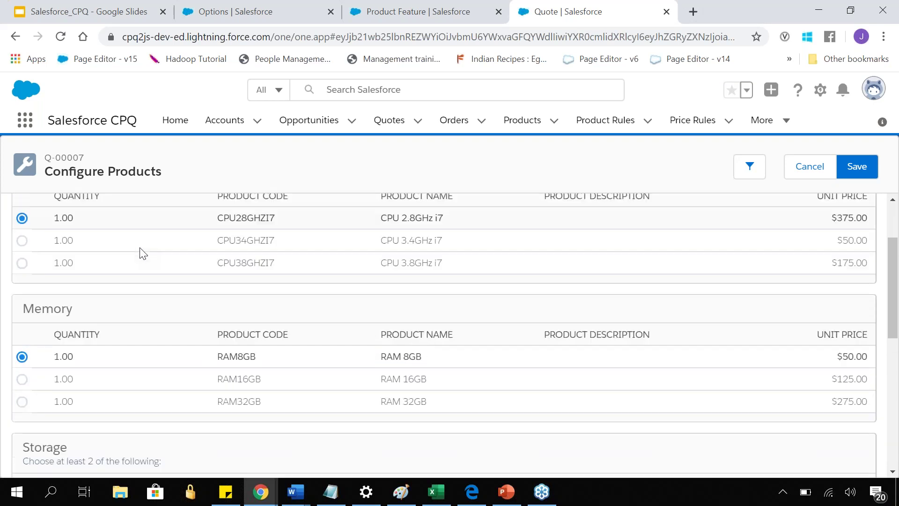
scroll(143, 254, "down", 1)
scroll(143, 253, "down", 7)
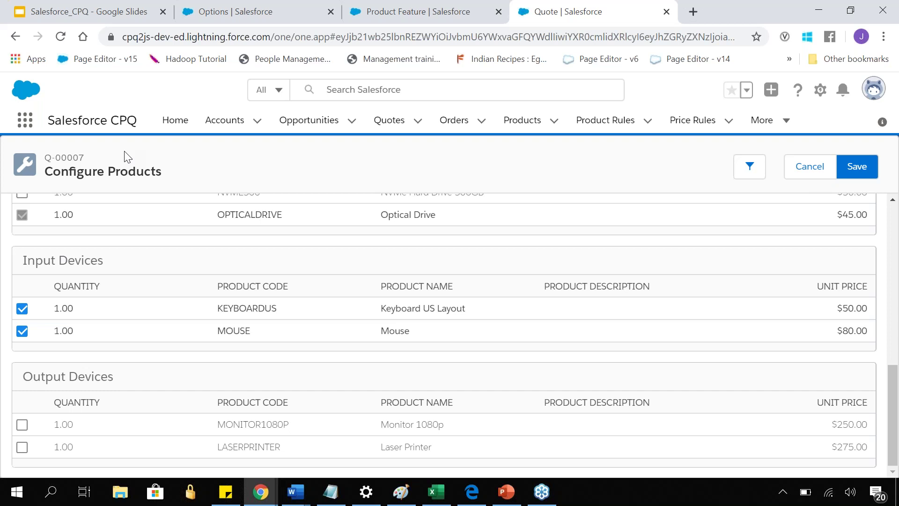
scroll(225, 282, "up", 5)
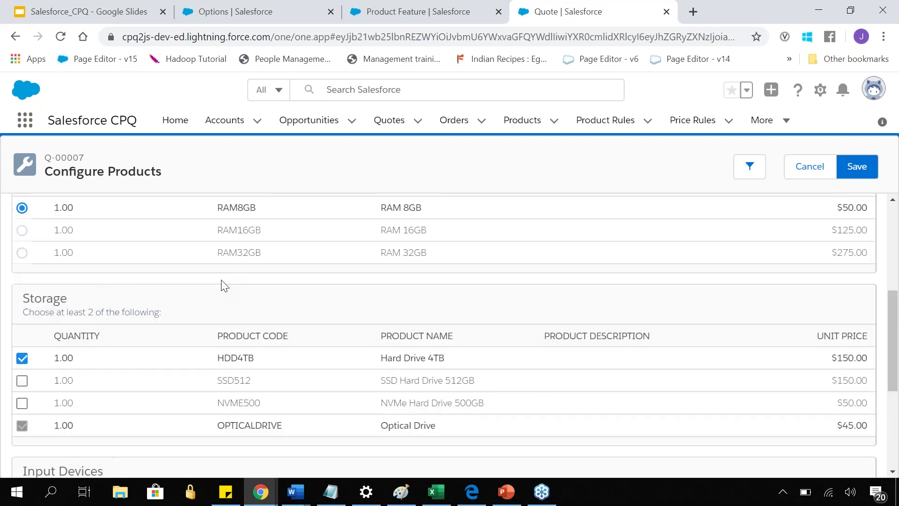
scroll(224, 281, "up", 3)
scroll(334, 208, "up", 1)
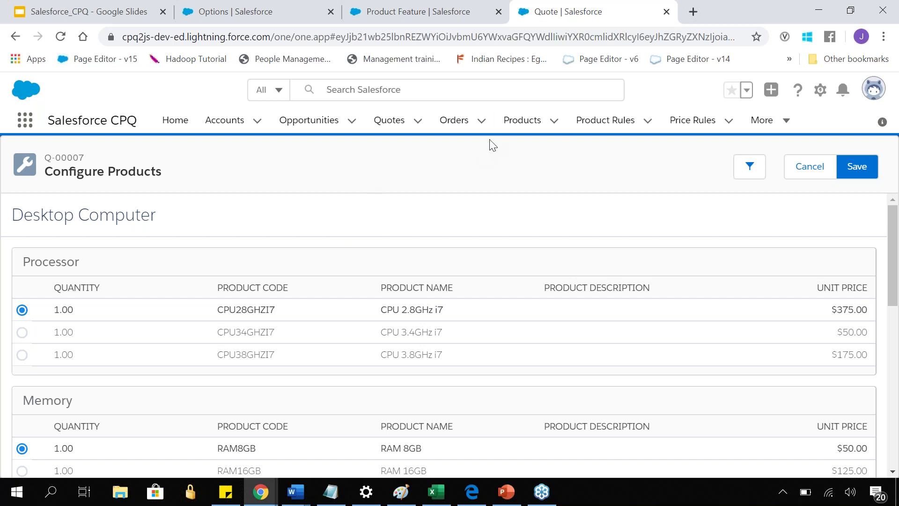
Show the All Products list, open the 10" Tablet product and view its related features and options lists.
left_click(521, 122)
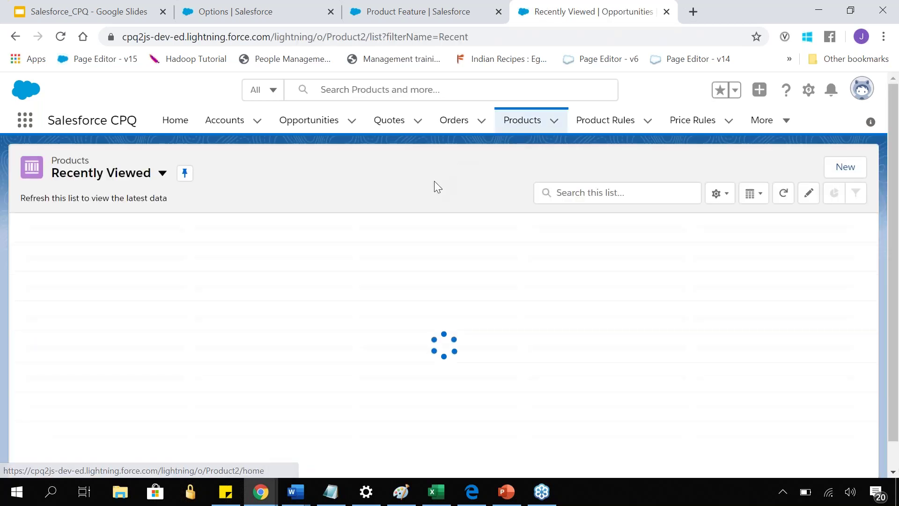
left_click(143, 178)
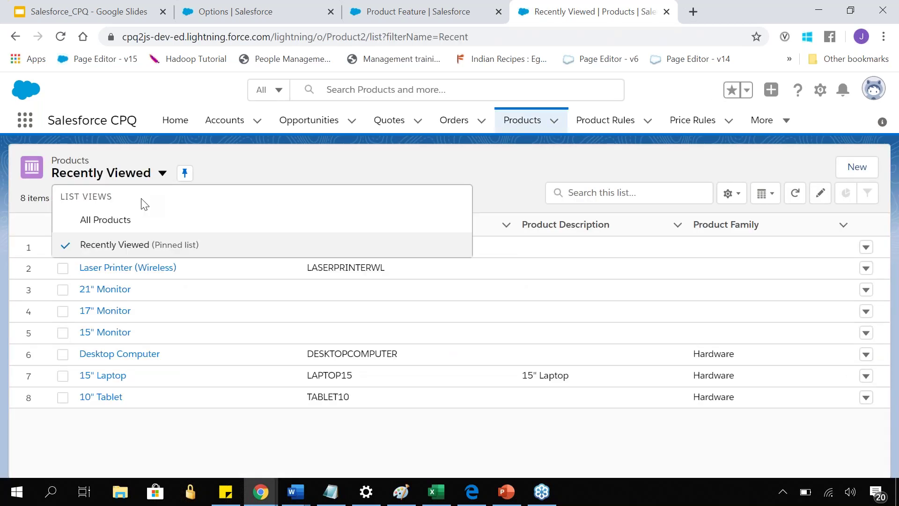
left_click(120, 218)
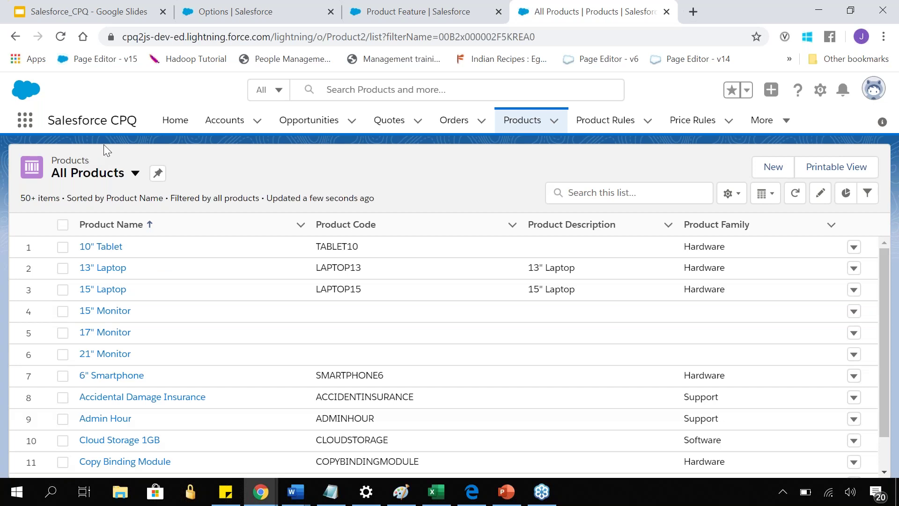
left_click(103, 251)
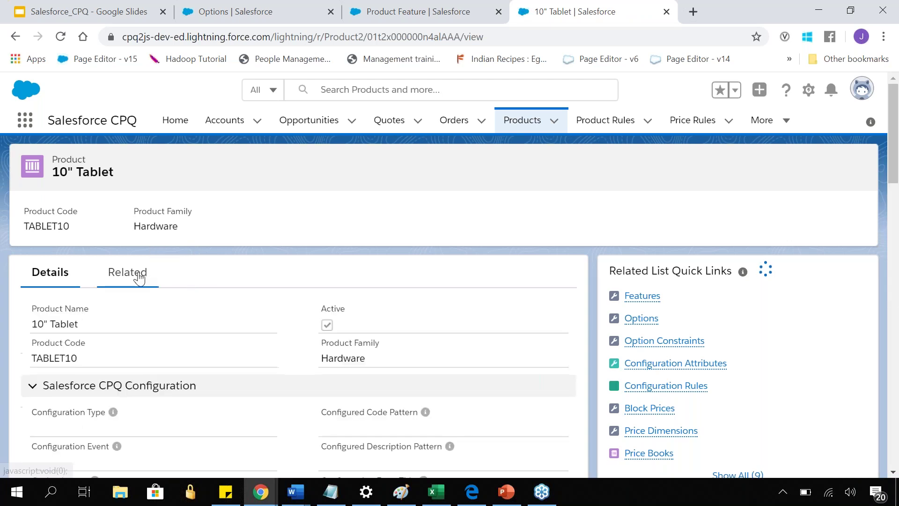
left_click(140, 277)
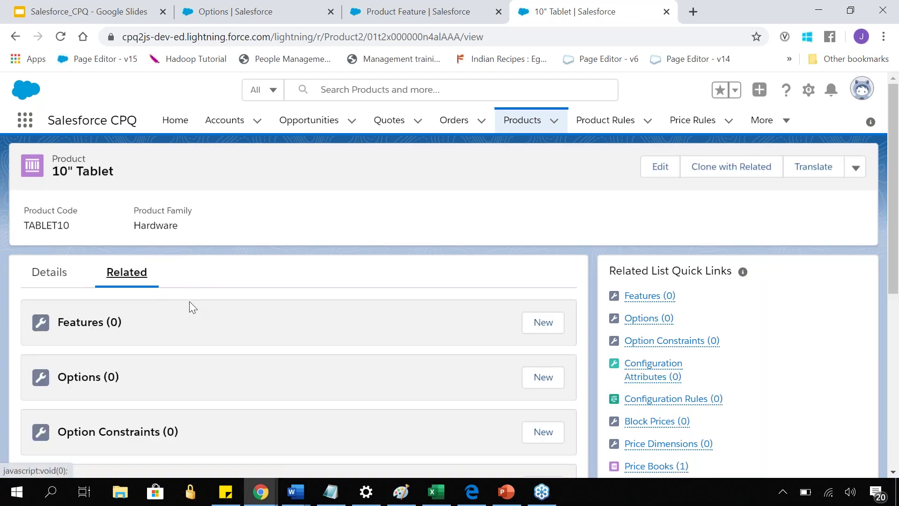
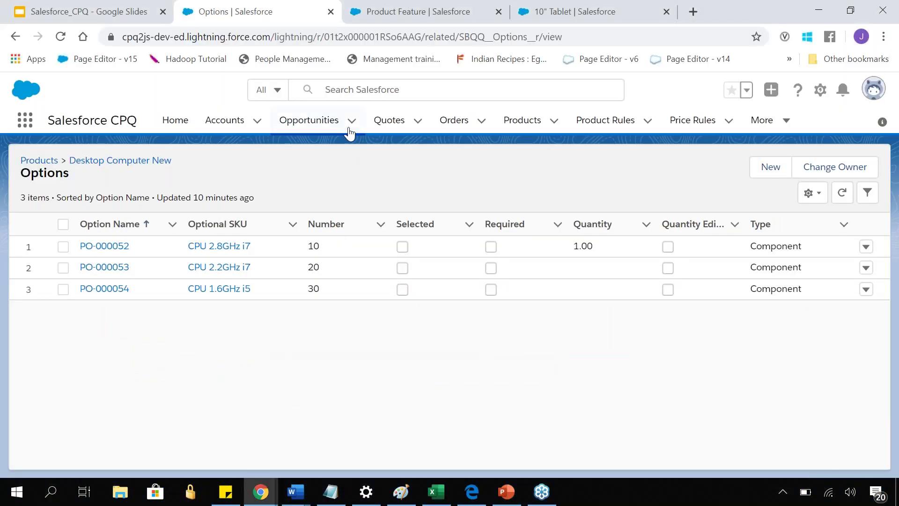
Return to the recently viewed products in the Options browser tab and open the 15" Laptop record.
left_click(533, 127)
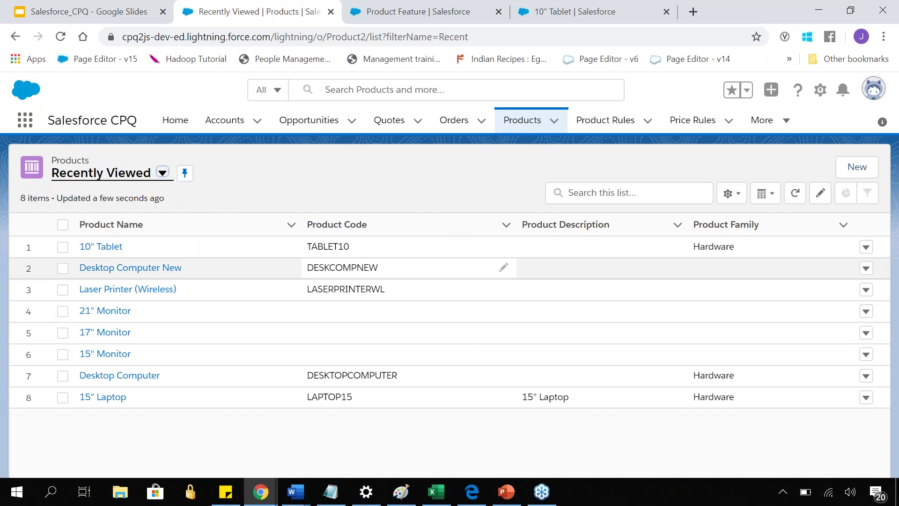
left_click(111, 355)
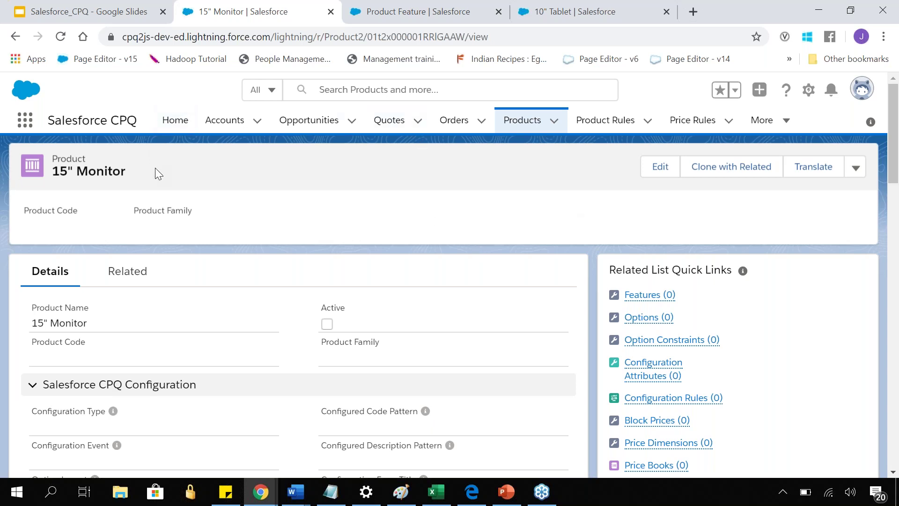
left_click(530, 122)
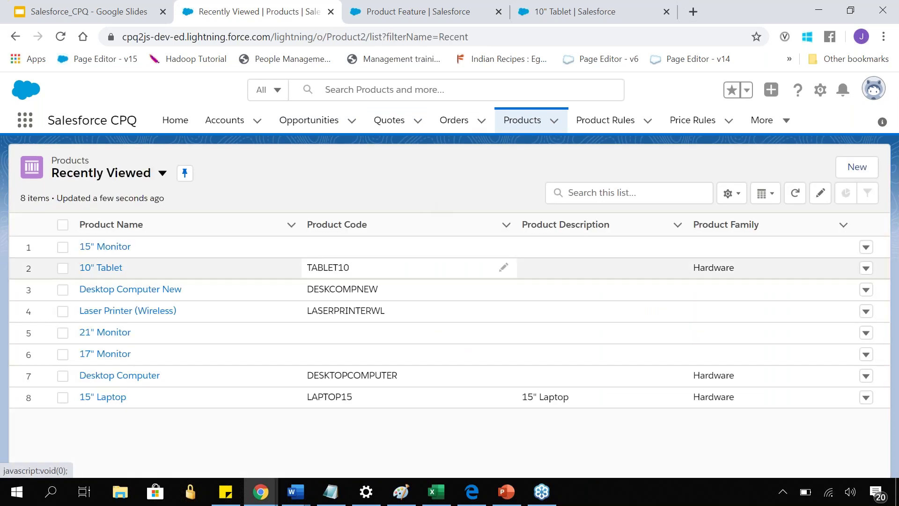
left_click(112, 401)
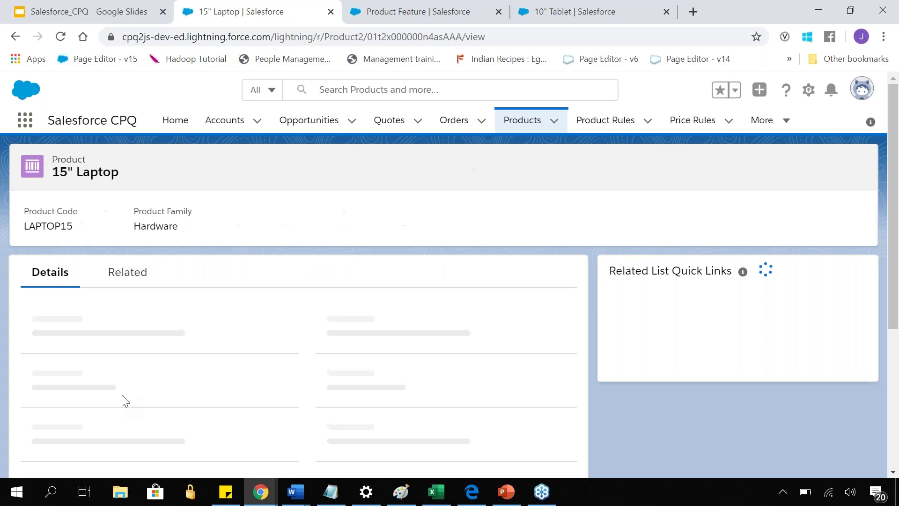
Review the 15" Laptop's Salesforce CPQ Configuration fields, especially its Configuration Type.
left_click_drag(129, 183, 55, 179)
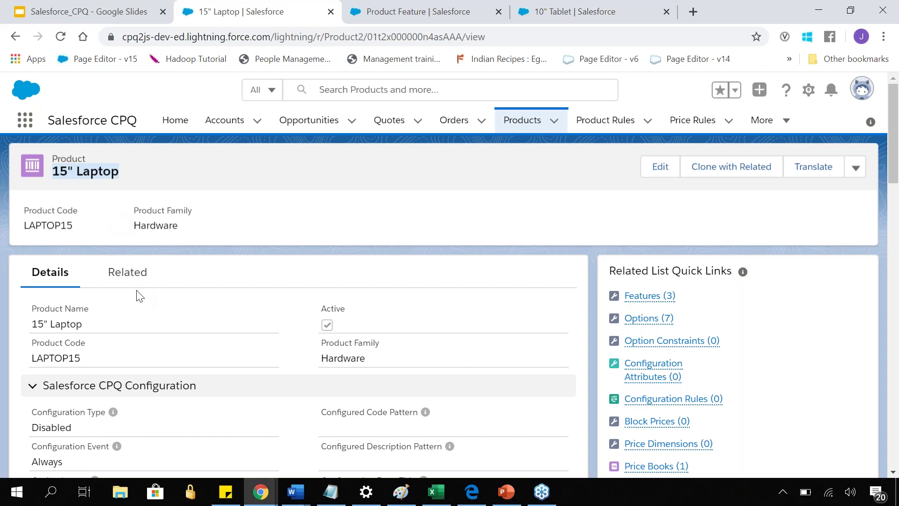
scroll(37, 354, "down", 2)
left_click_drag(36, 354, 75, 362)
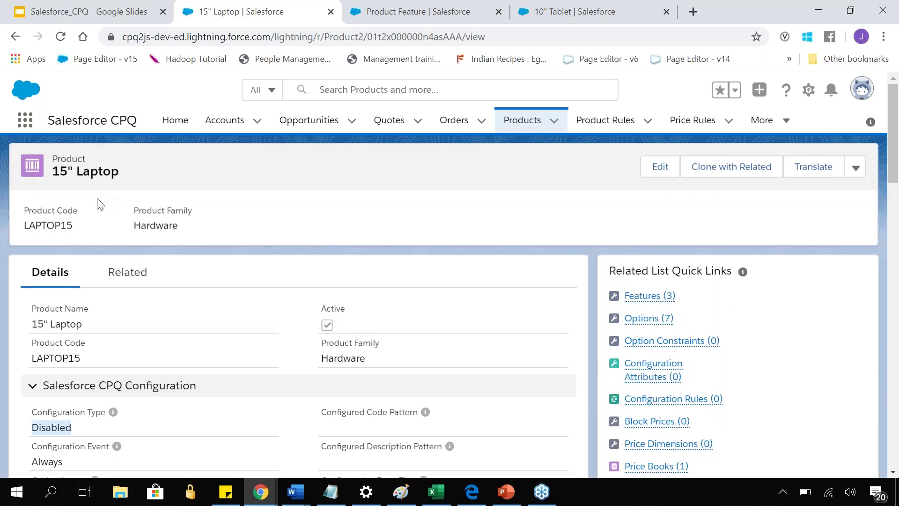
scroll(99, 201, "down", 2)
mouse_move(113, 348)
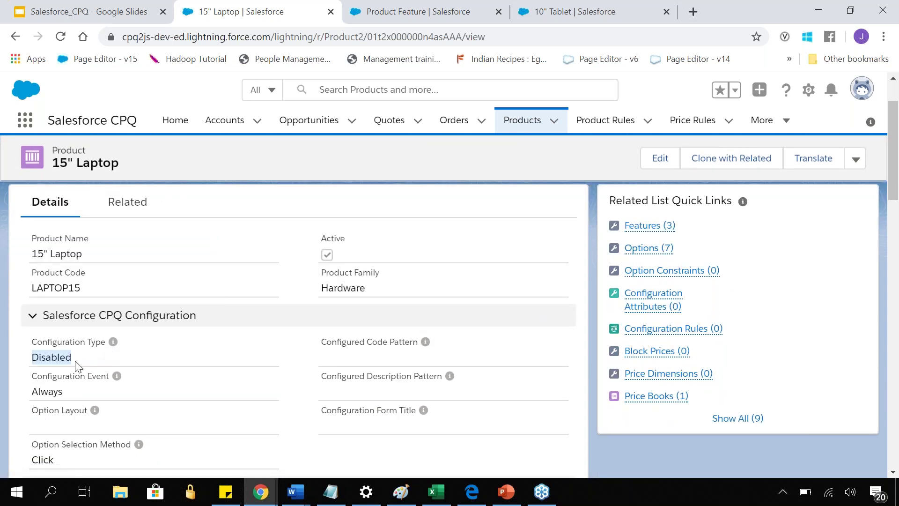
scroll(130, 175, "up", 2)
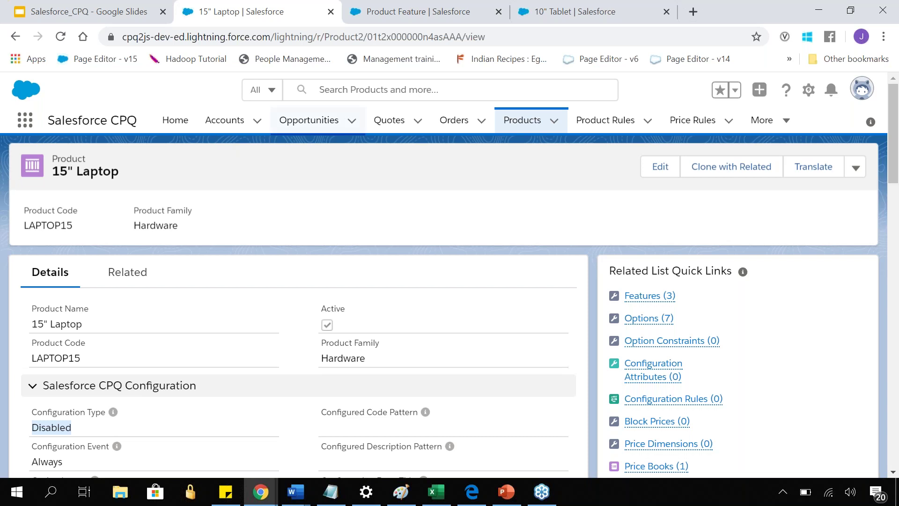
Open Quotes in a separate browser tab and go to the primary quote of Laptop for Front Office.
middle_click(402, 127)
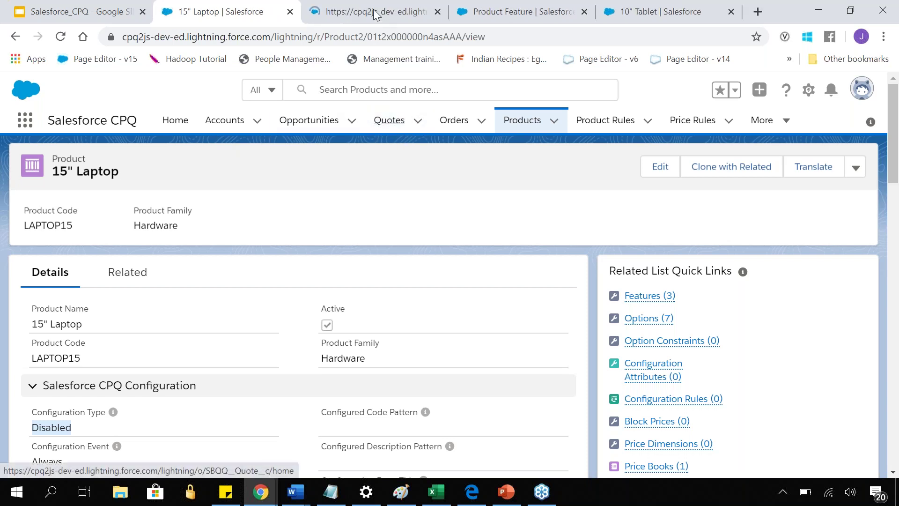
left_click(375, 14)
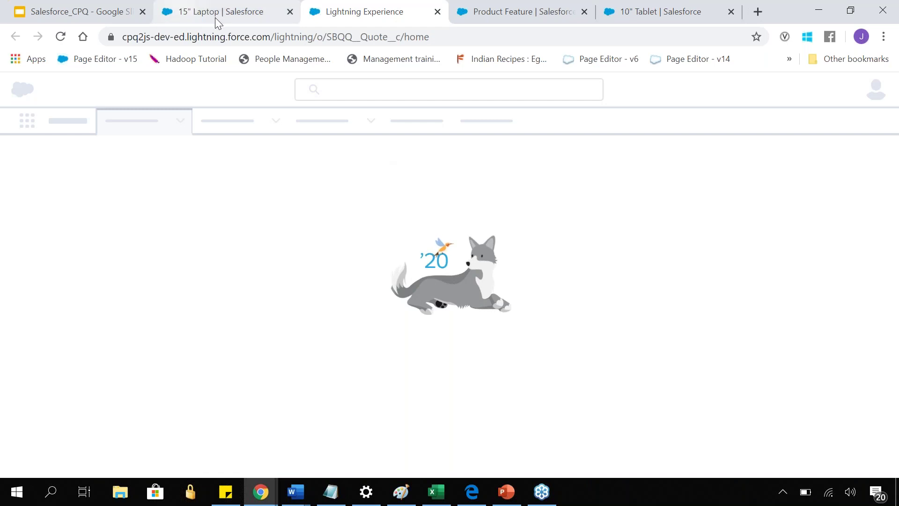
left_click(215, 18)
left_click(403, 10)
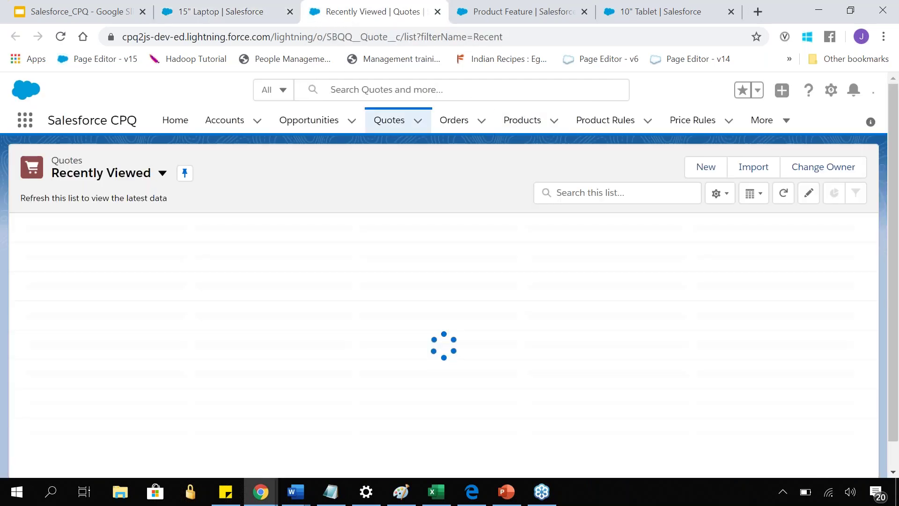
left_click(99, 267)
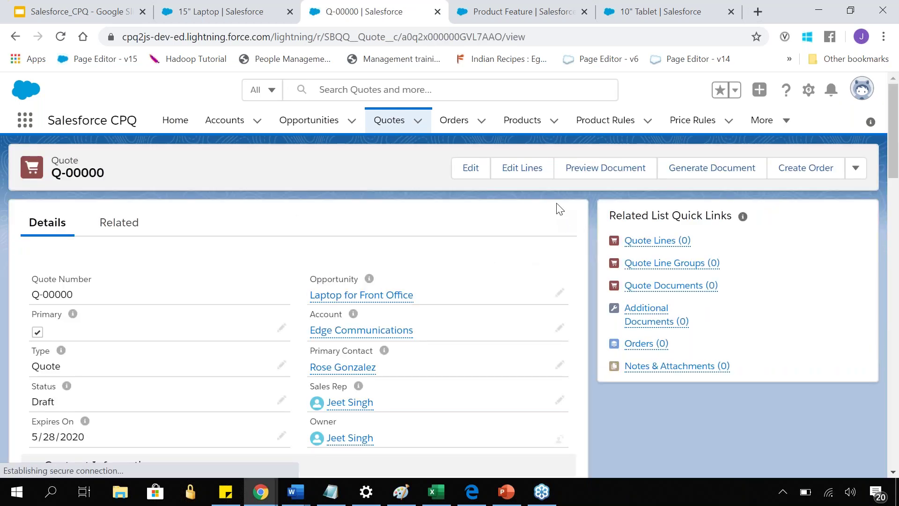
Open the line editor of quote Q-00000 and add the 15" Laptop product to the quote.
left_click(518, 173)
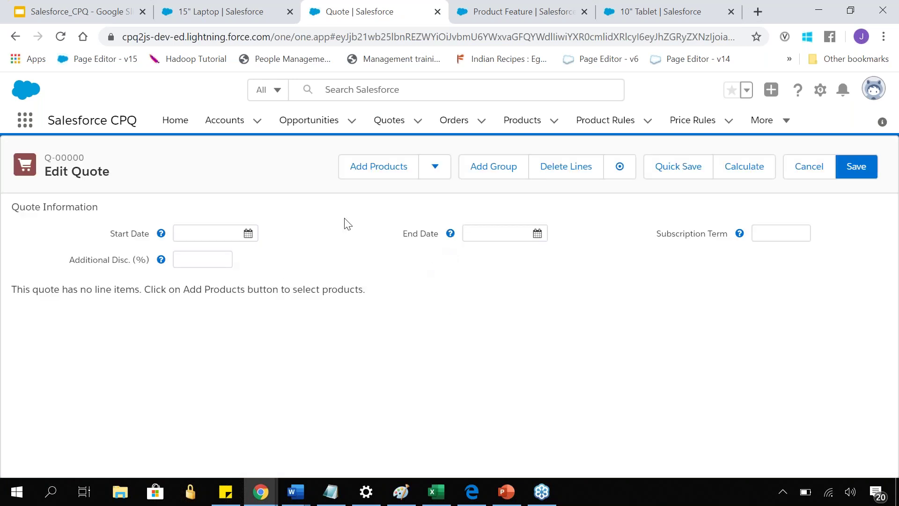
left_click(376, 172)
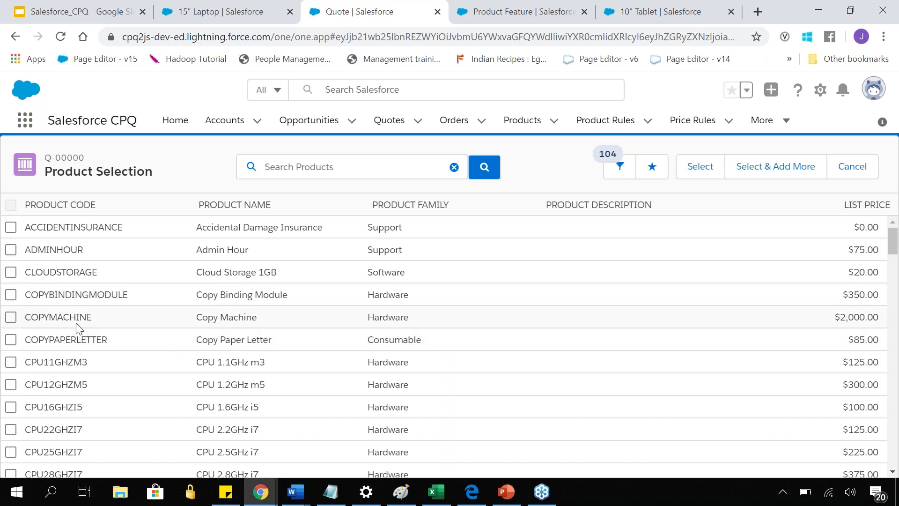
scroll(76, 322, "down", 10)
scroll(76, 323, "down", 6)
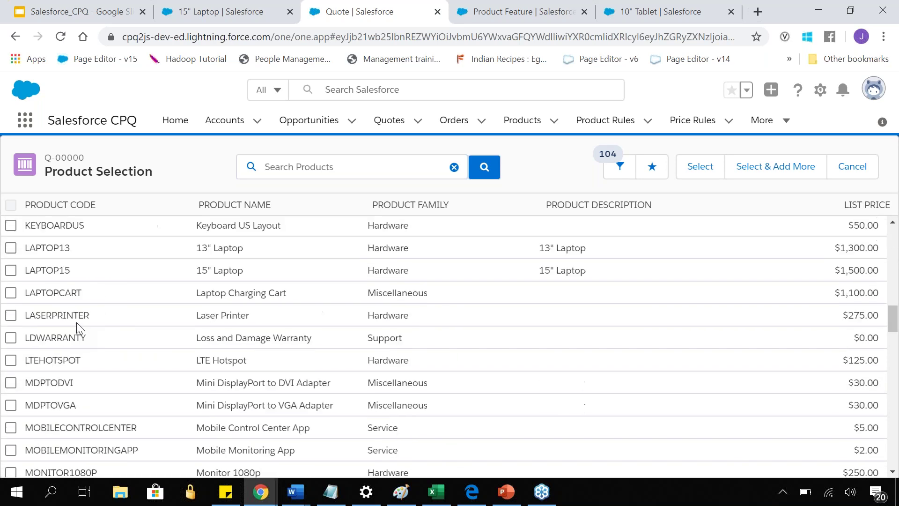
left_click(11, 265)
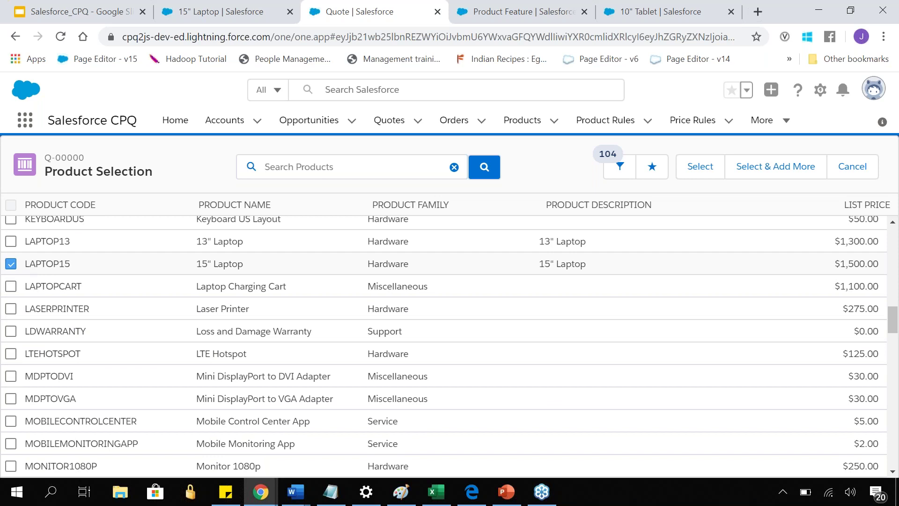
scroll(281, 333, "up", 2)
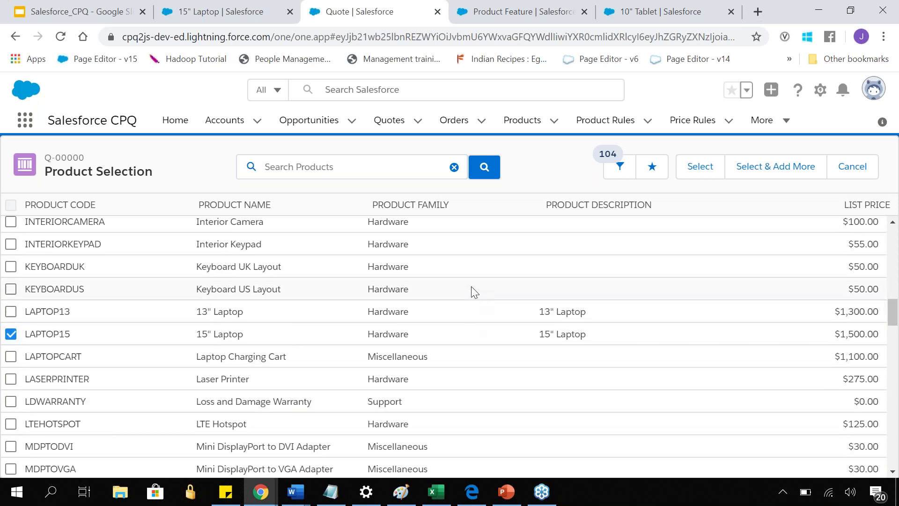
scroll(471, 287, "up", 3)
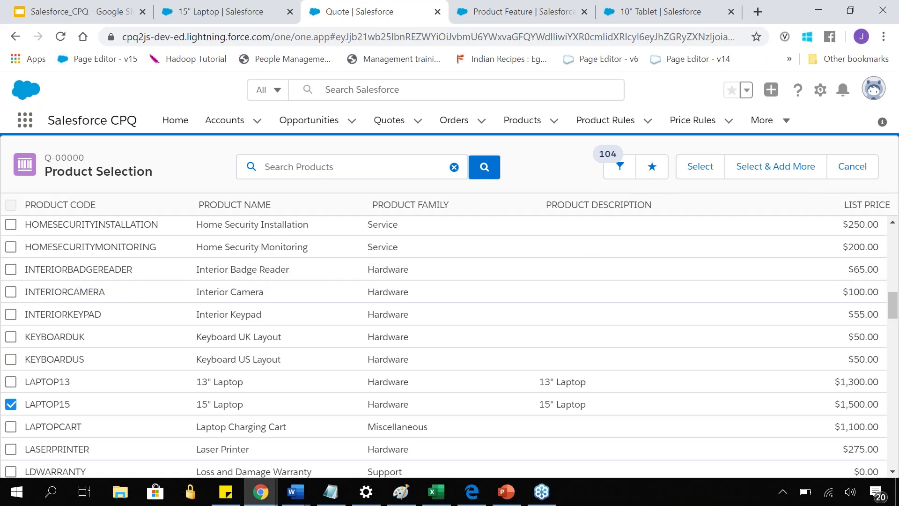
left_click(697, 168)
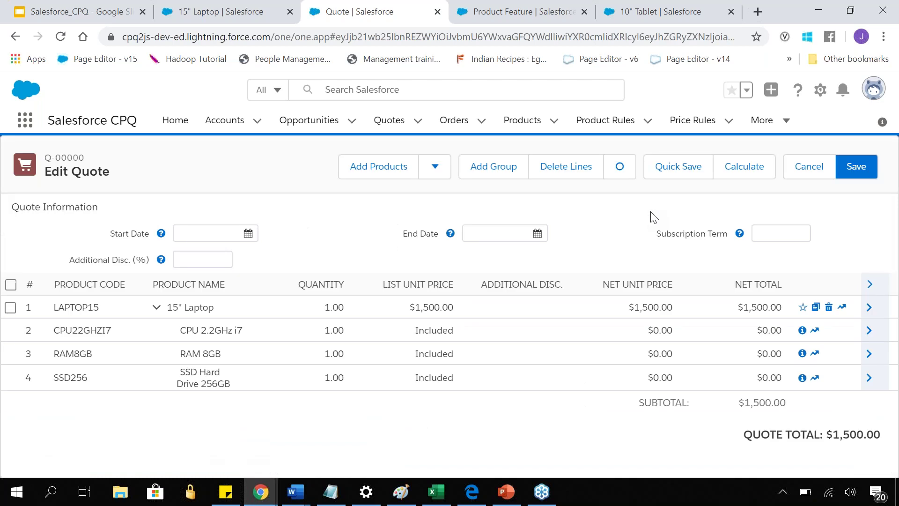
Switch to the 15" Laptop product record, set its Configuration Type to Allowed and save it.
left_click(220, 12)
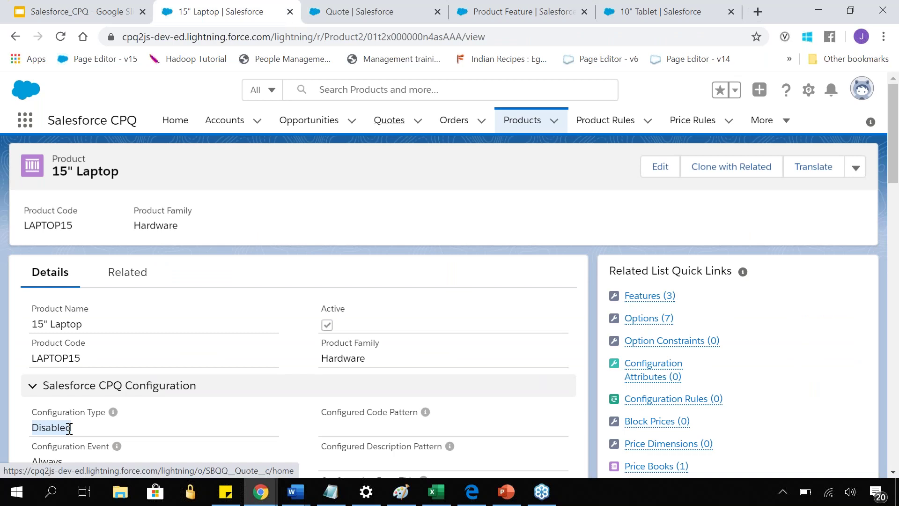
left_click(644, 167)
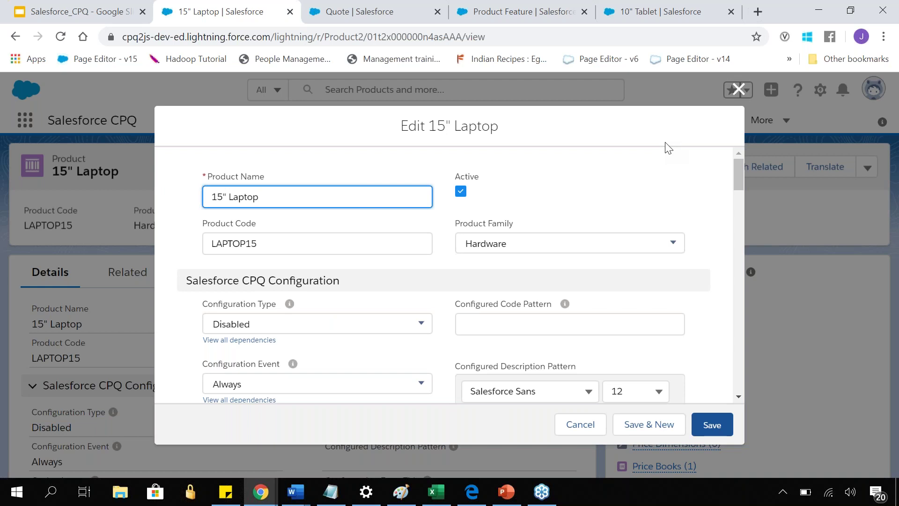
left_click(327, 328)
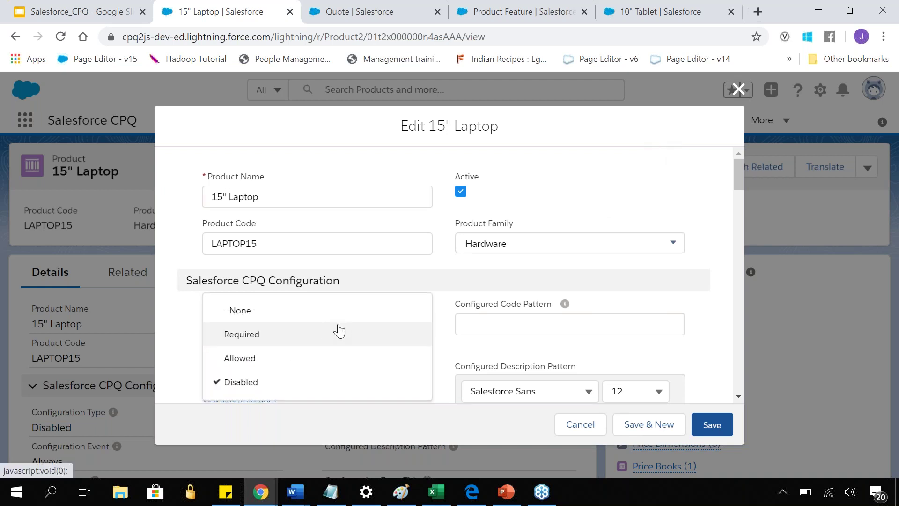
left_click(345, 357)
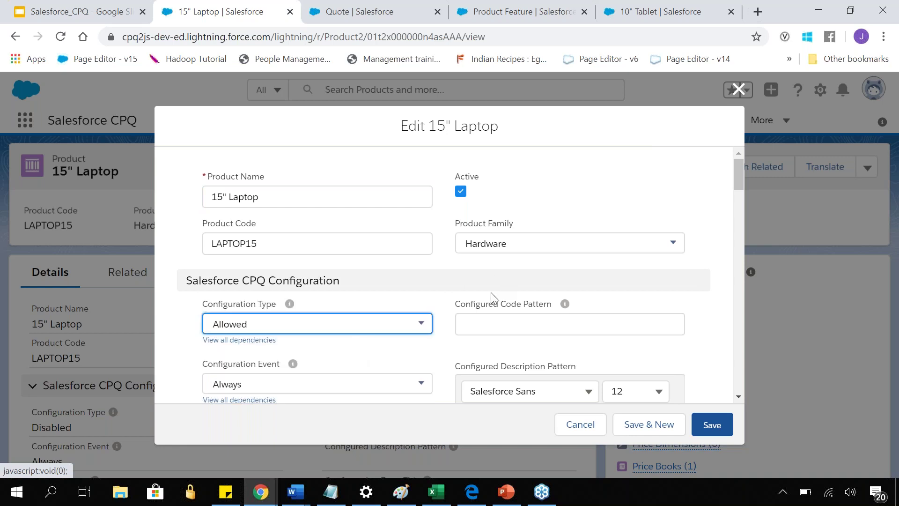
left_click(709, 426)
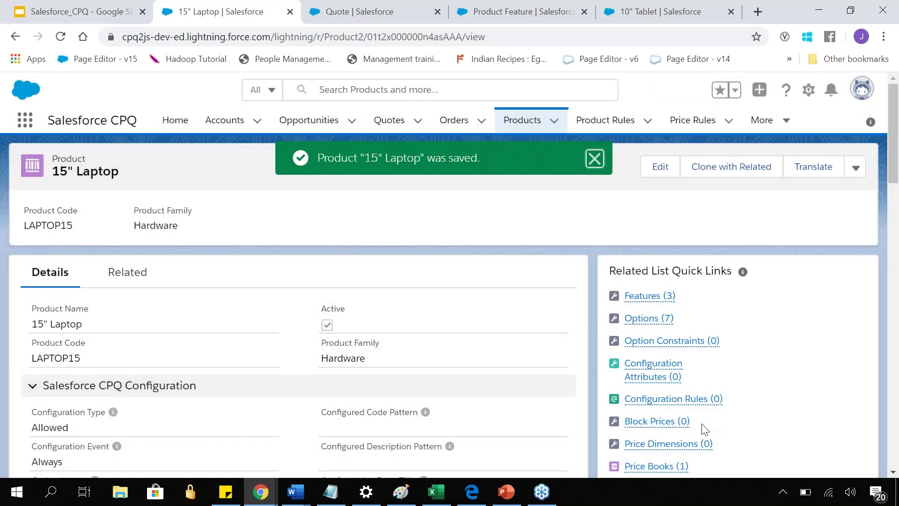
Return to the quote's line editor and select the 15" Laptop again from the product list to reach its configuration.
left_click(375, 12)
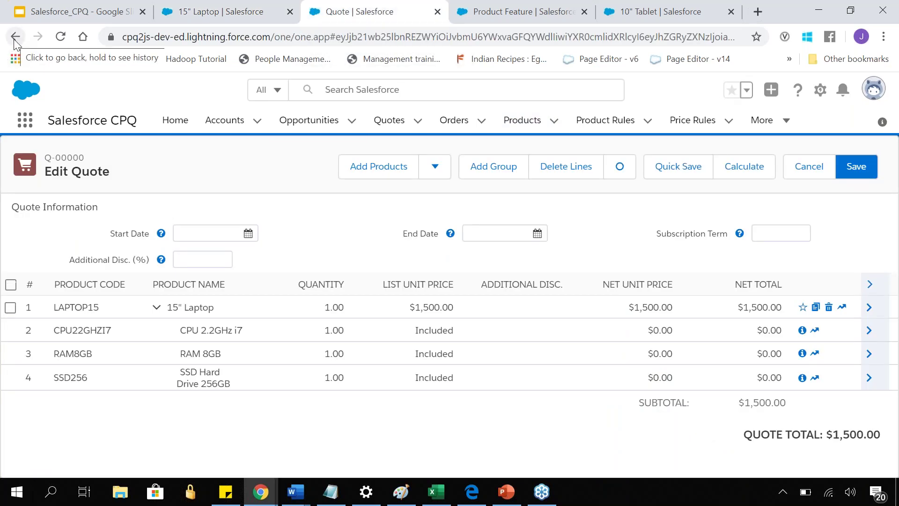
left_click(352, 166)
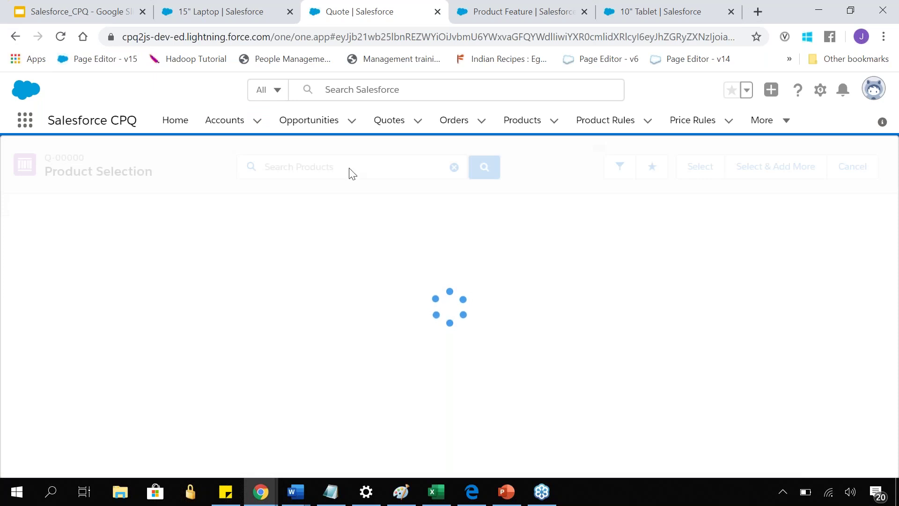
scroll(82, 398, "down", 14)
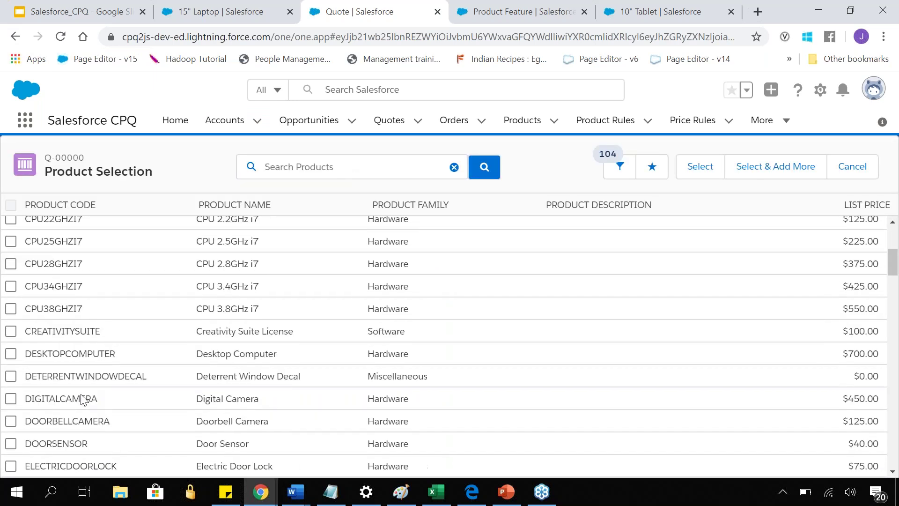
scroll(83, 391, "down", 5)
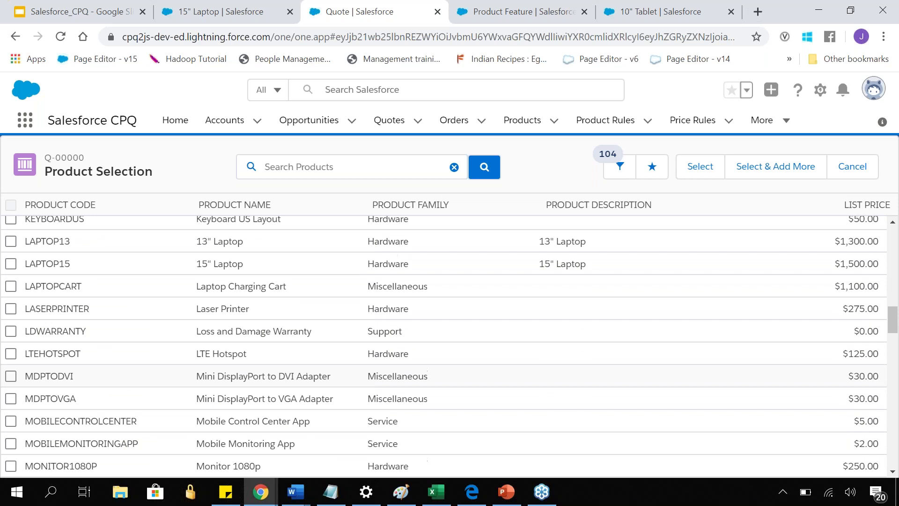
left_click(11, 265)
left_click(701, 167)
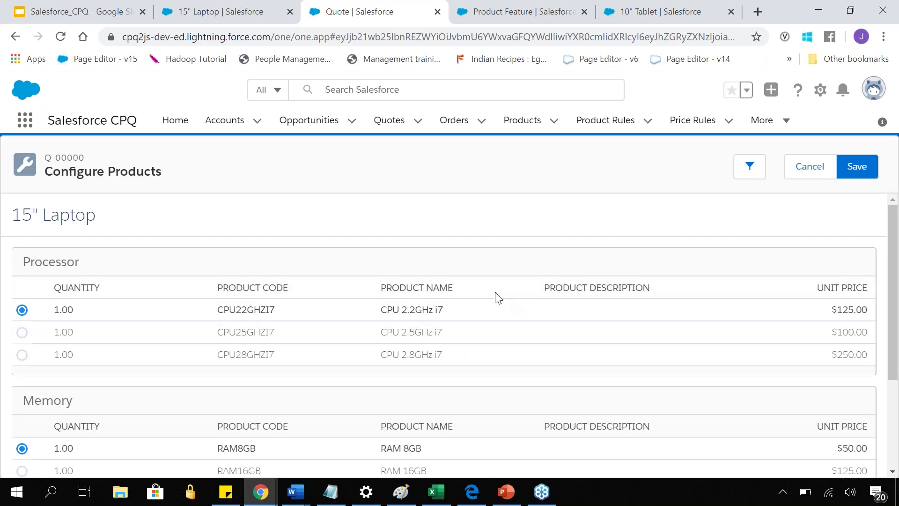
Review the 15" Laptop's Processor, Memory and Storage options in the configurator and switch to the Product Bundles slide.
scroll(487, 281, "down", 5)
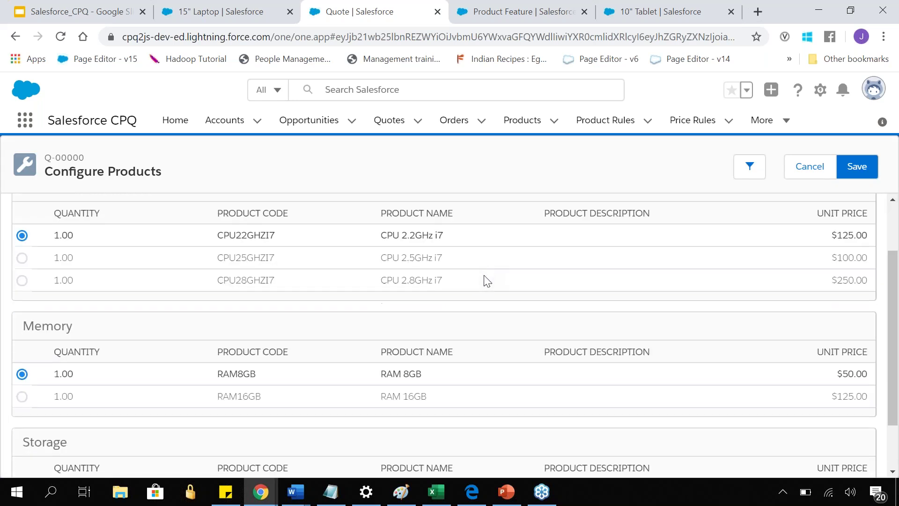
scroll(487, 281, "up", 5)
scroll(487, 281, "down", 3)
scroll(487, 281, "up", 3)
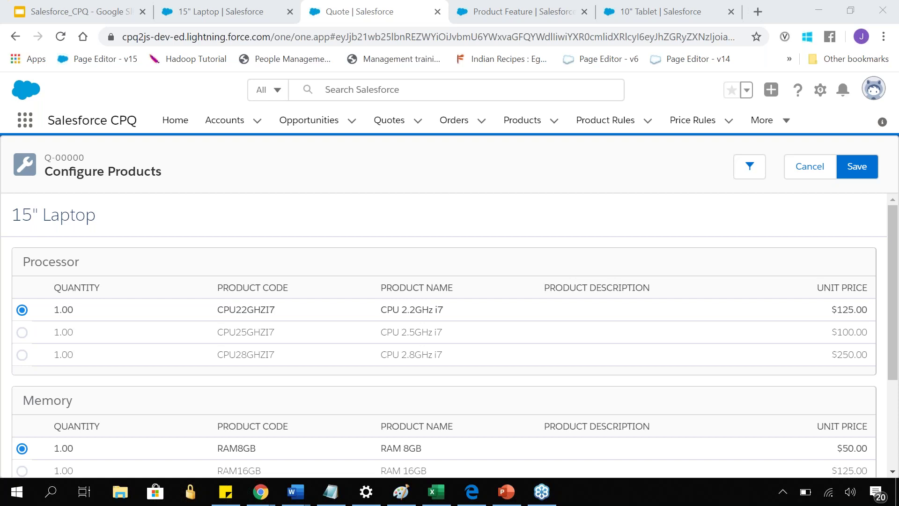
key("alt+Tab")
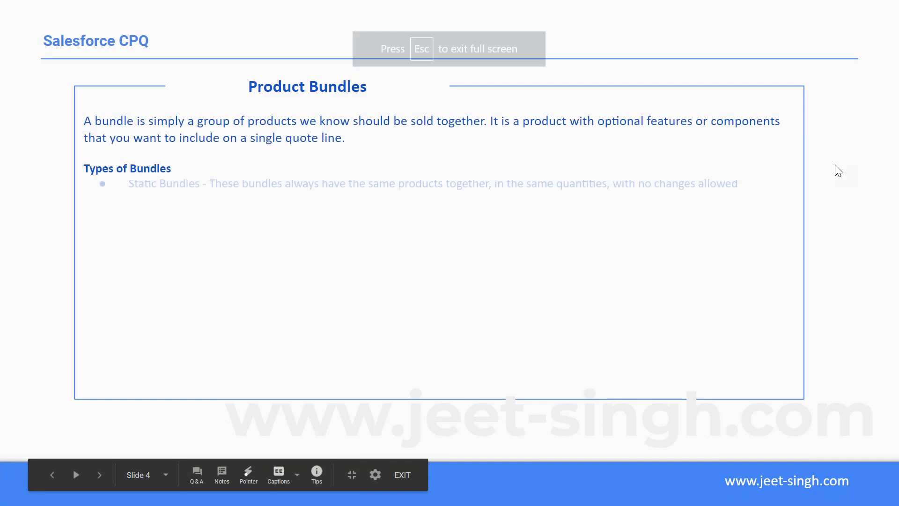
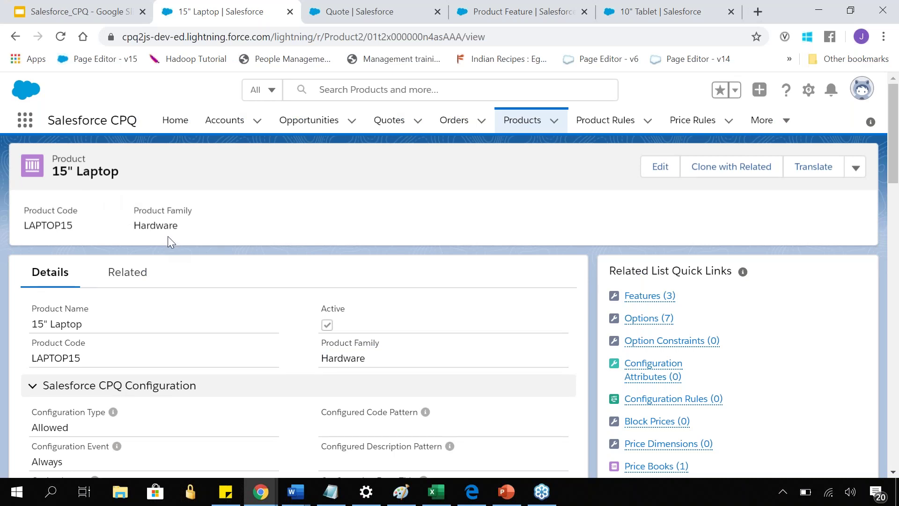
Show the 15" Laptop's related lists and open the product option for CPU 2.2GHz i7.
left_click(140, 281)
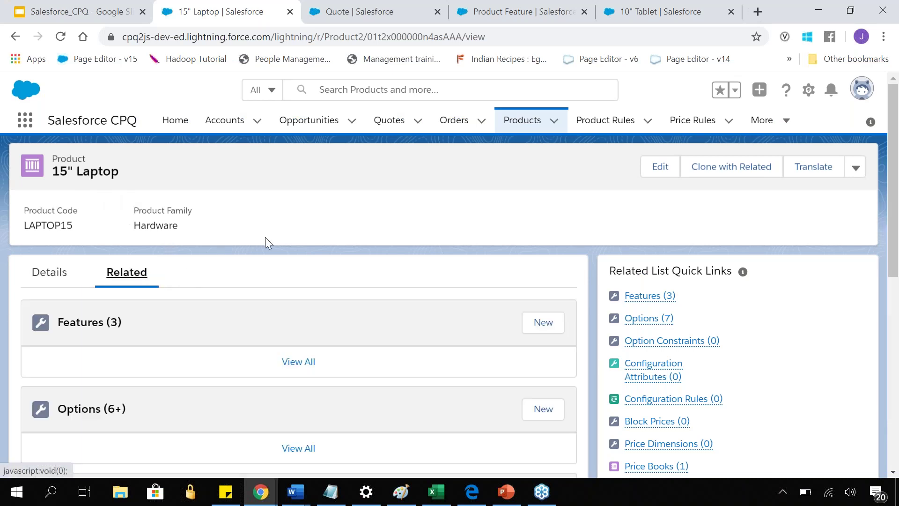
scroll(265, 243, "down", 5)
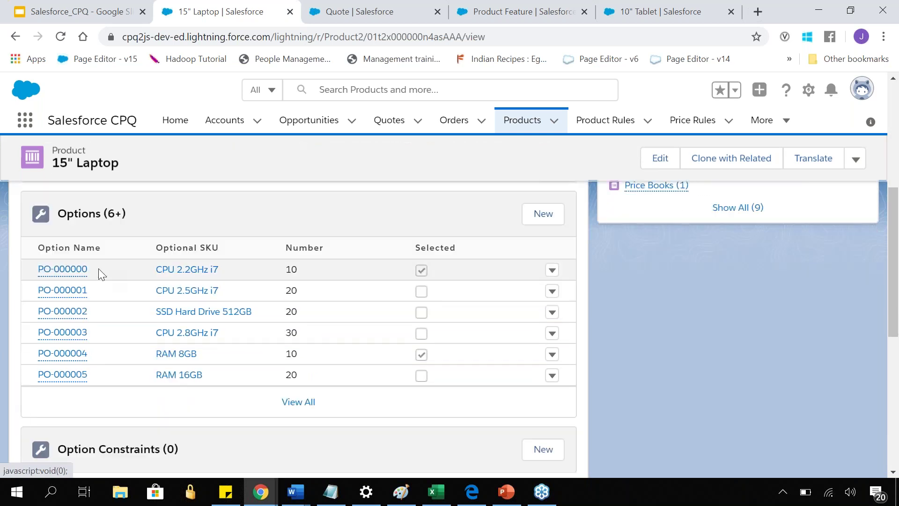
left_click(80, 277)
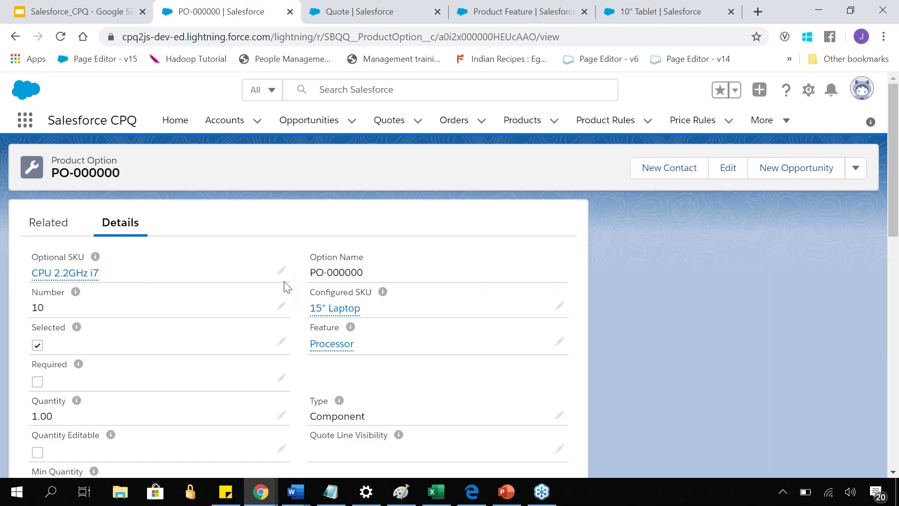
Open product option PO-000000 for editing, look through its general and Pricing fields, and close the form without saving.
left_click(717, 167)
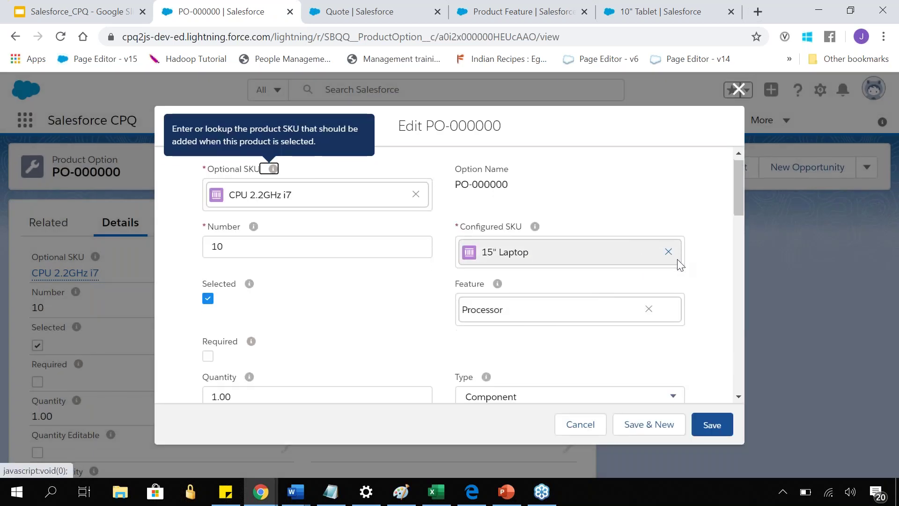
scroll(680, 265, "down", 9)
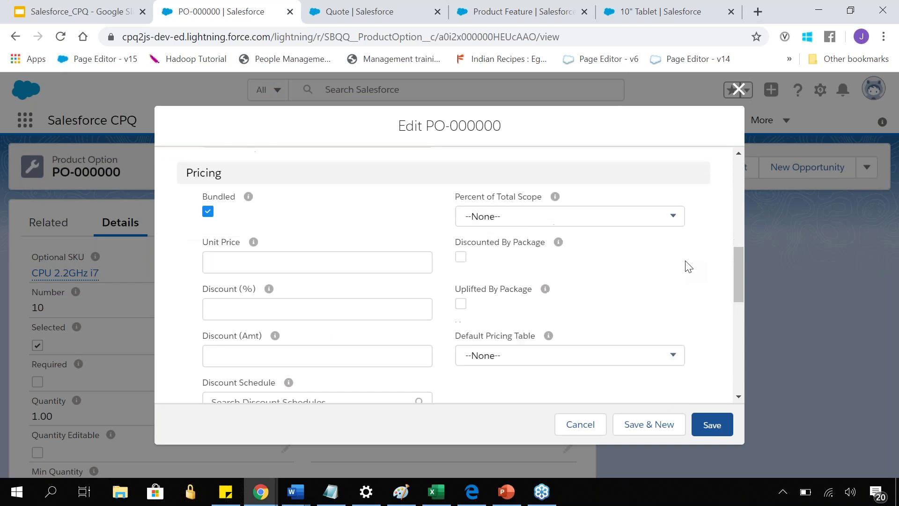
scroll(687, 266, "down", 10)
scroll(688, 266, "up", 8)
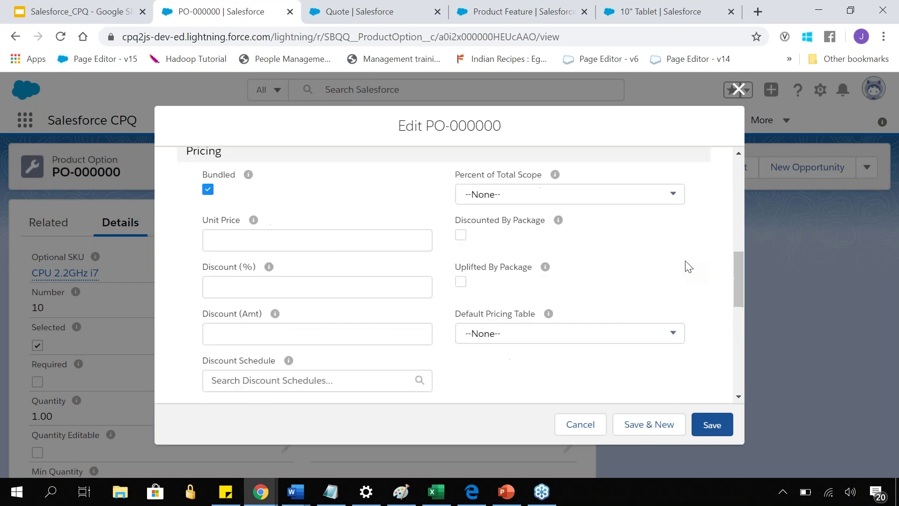
scroll(687, 266, "up", 6)
scroll(687, 266, "up", 2)
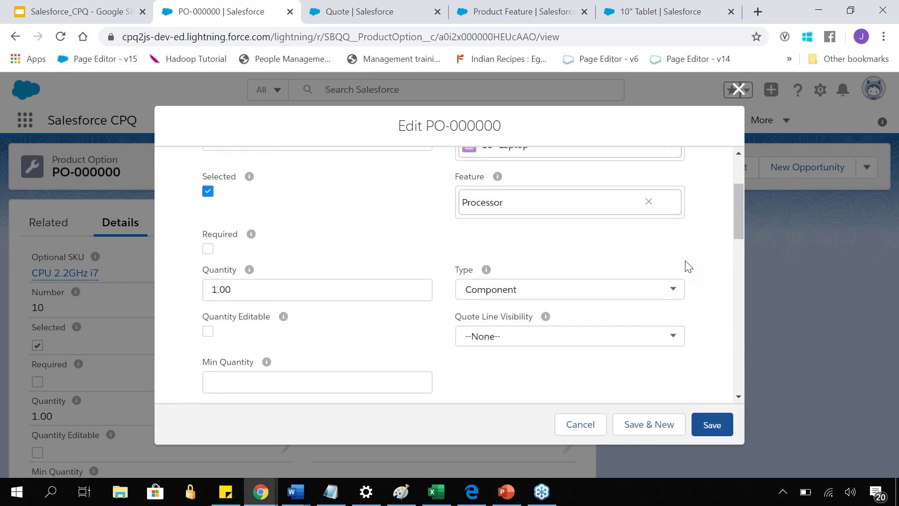
scroll(687, 266, "up", 3)
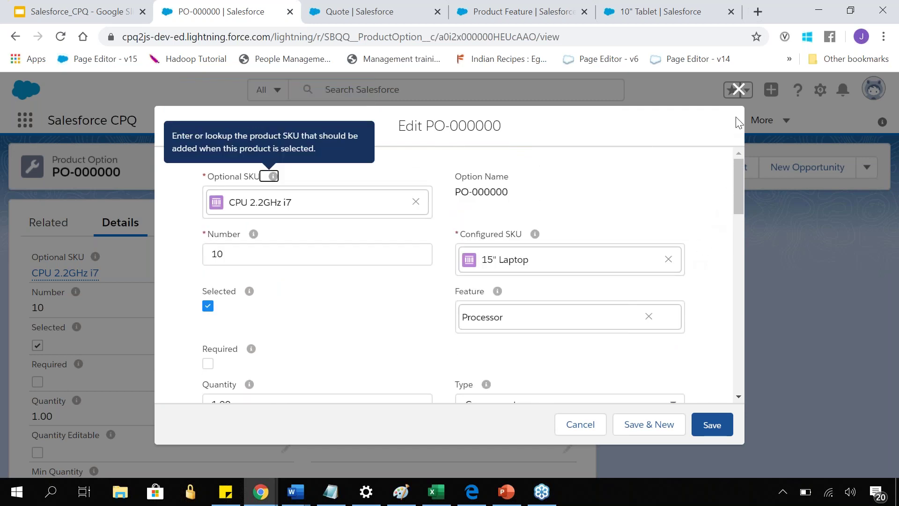
left_click(738, 91)
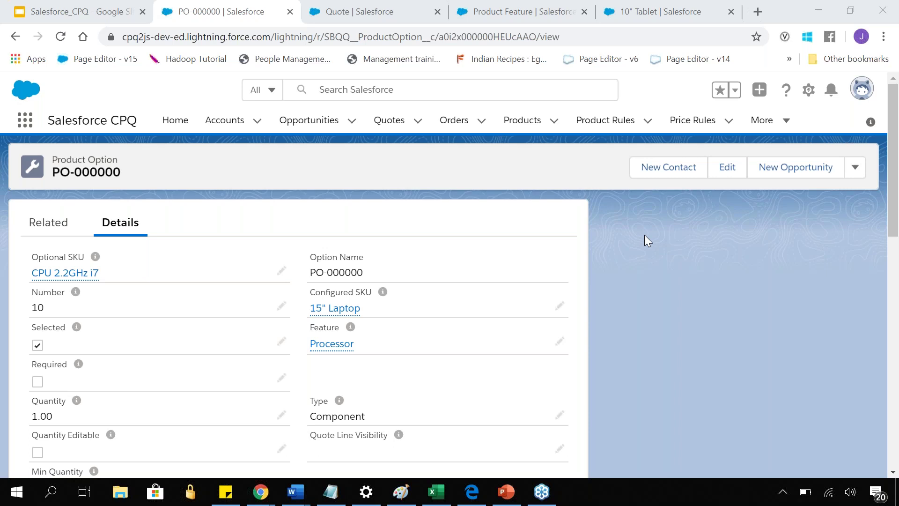
Examine the quantity, Pricing and Advanced Settings fields in the details of product option PO-000000.
scroll(645, 236, "down", 8)
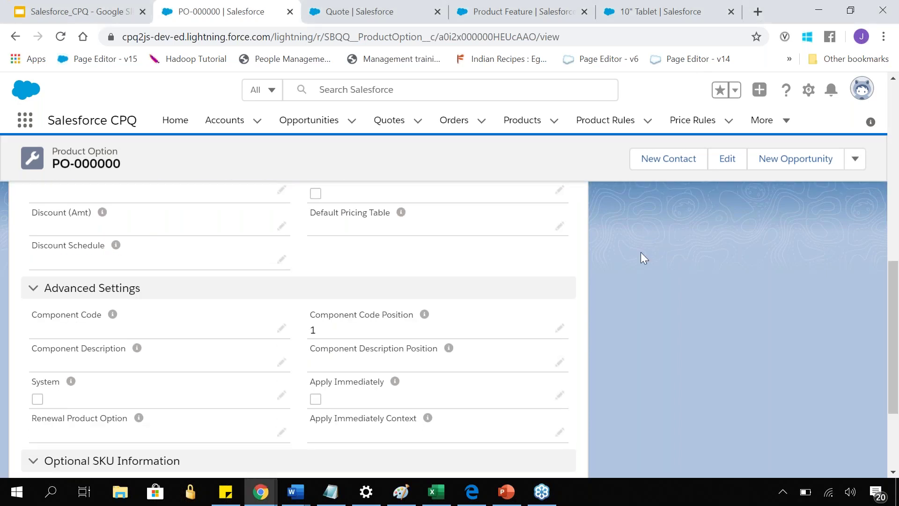
scroll(618, 255, "up", 10)
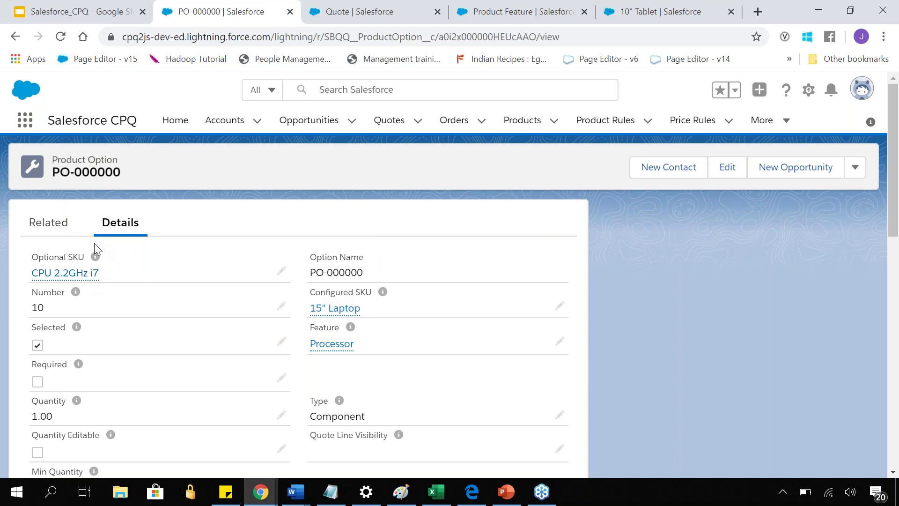
scroll(126, 246, "down", 3)
scroll(126, 246, "down", 6)
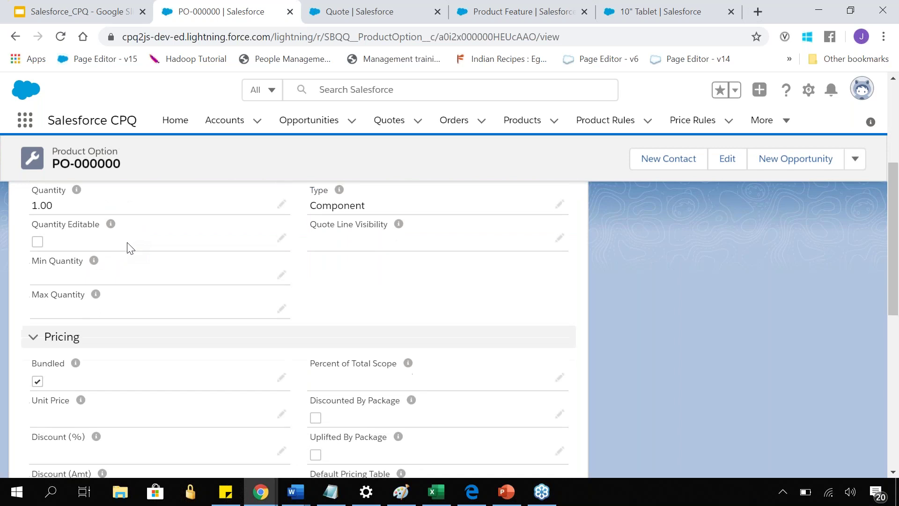
scroll(108, 284, "down", 3)
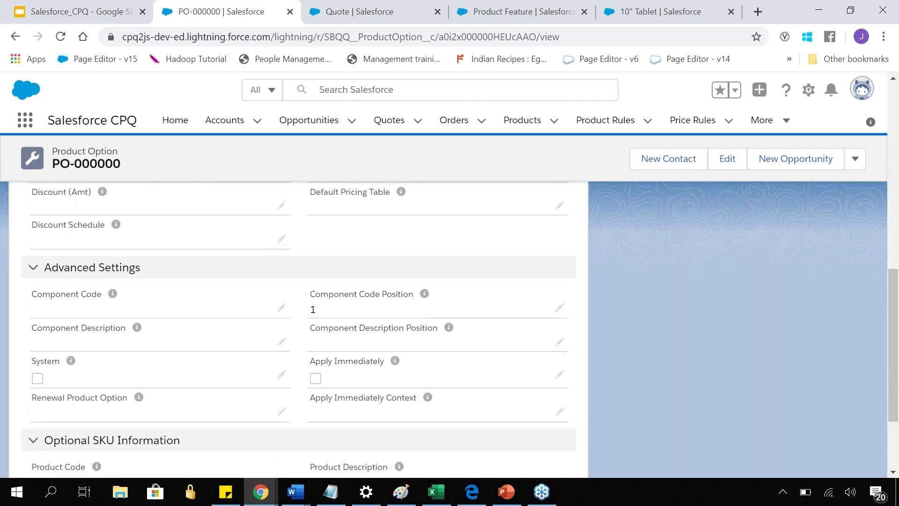
scroll(108, 285, "up", 2)
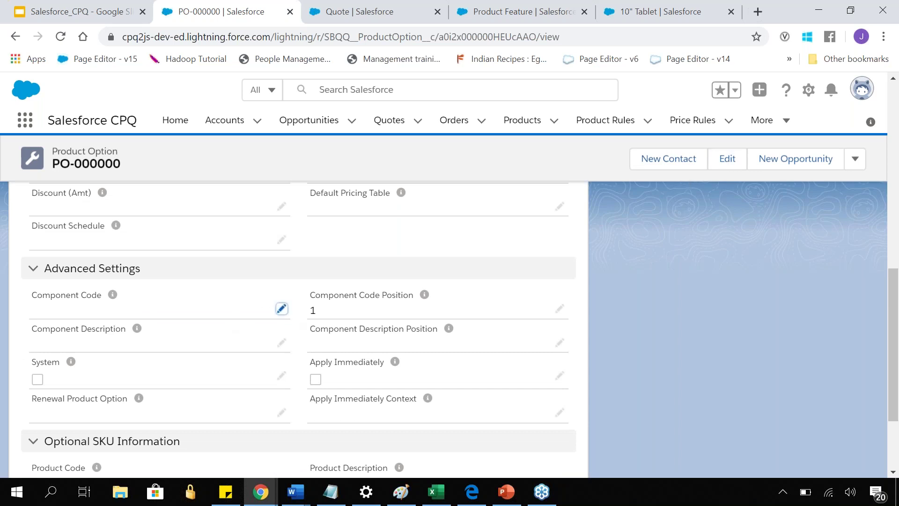
Set the Component Code of product option PO-000000 (CPU 2.2GHz i7) to -P22 and save the record.
left_click(281, 308)
scroll(281, 308, "up", 10)
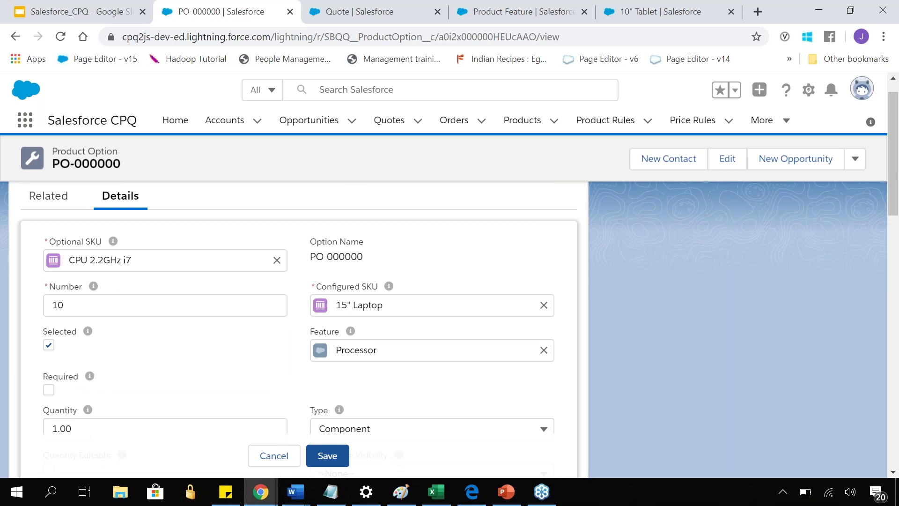
scroll(169, 302, "up", 1)
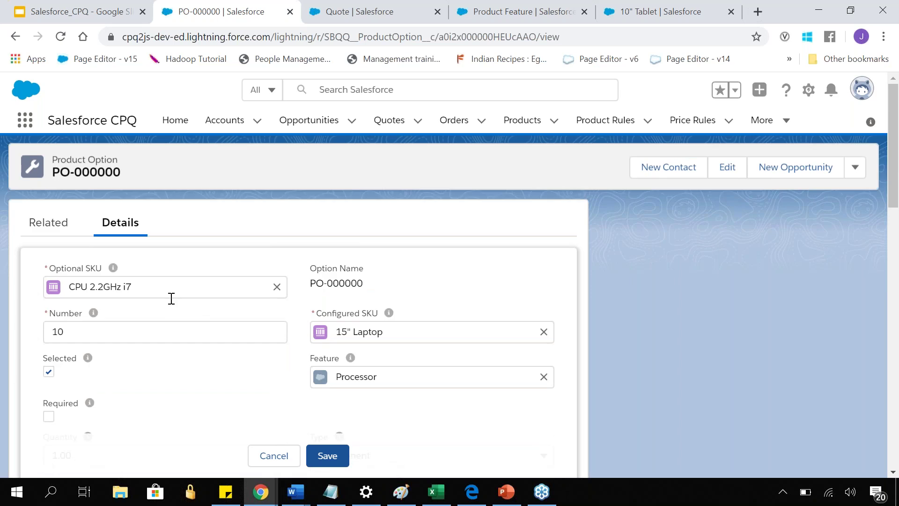
type("-P22")
key("Left")
key("Left")
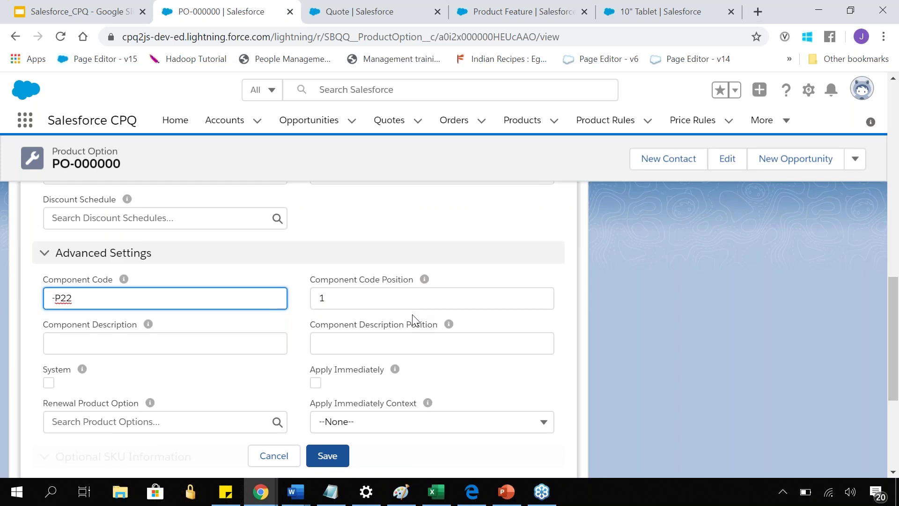
key("Right")
left_click(367, 300)
left_click(676, 272)
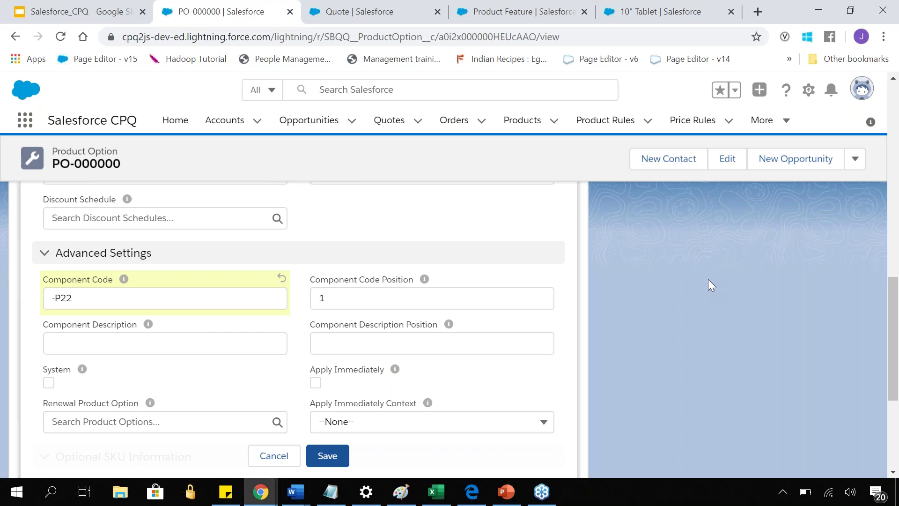
left_click(327, 456)
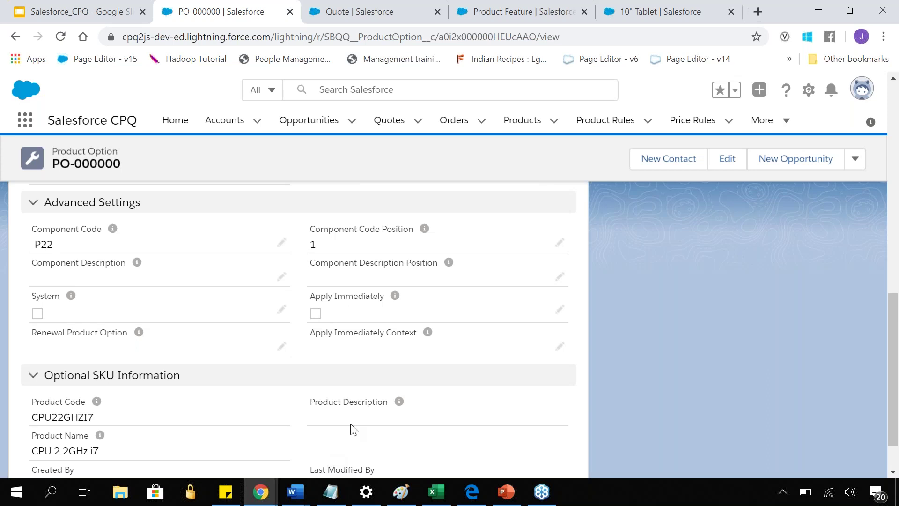
Return to the 15" Laptop's options and open product option PO-000001 for CPU 2.5GHz i7 in a separate browser tab.
scroll(361, 335, "up", 4)
scroll(98, 180, "up", 10)
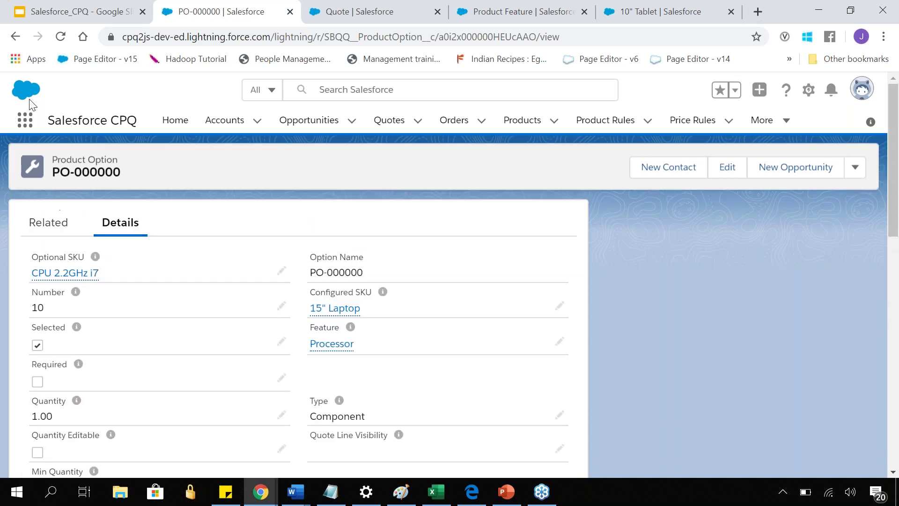
left_click(15, 36)
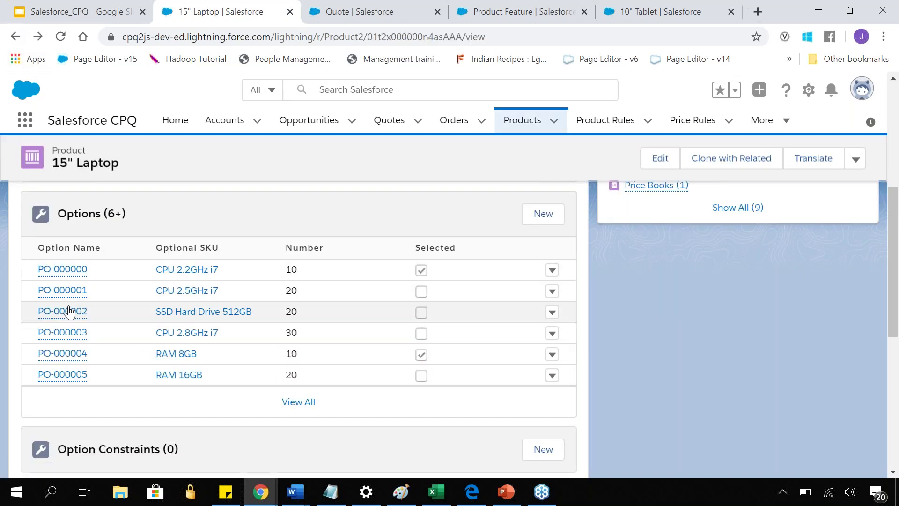
mouse_move(73, 298)
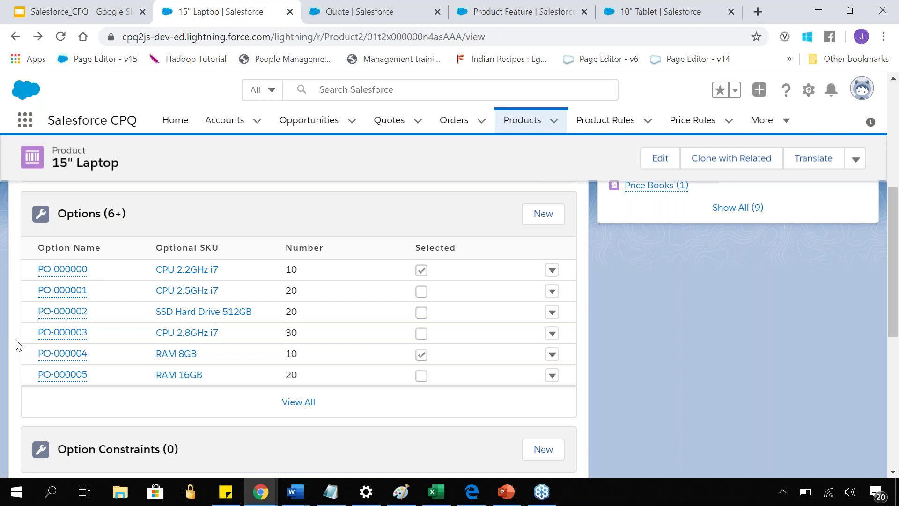
middle_click(74, 298)
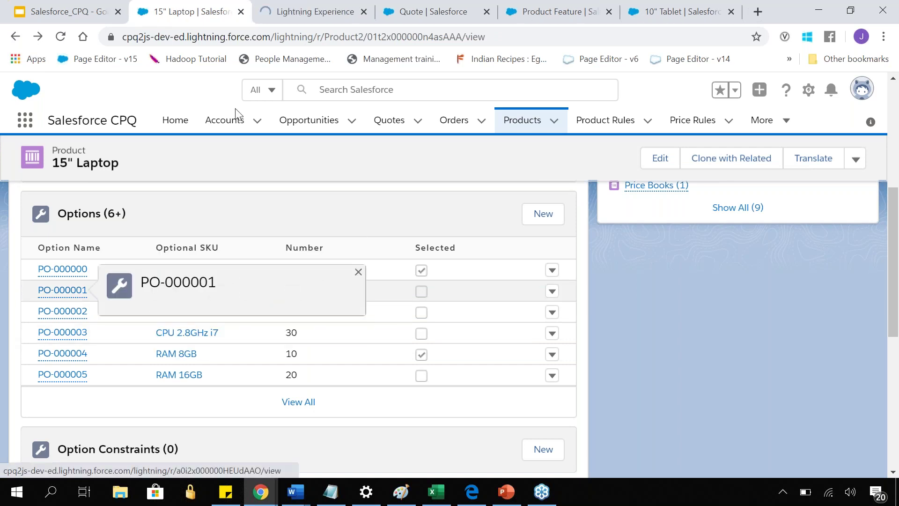
left_click(307, 14)
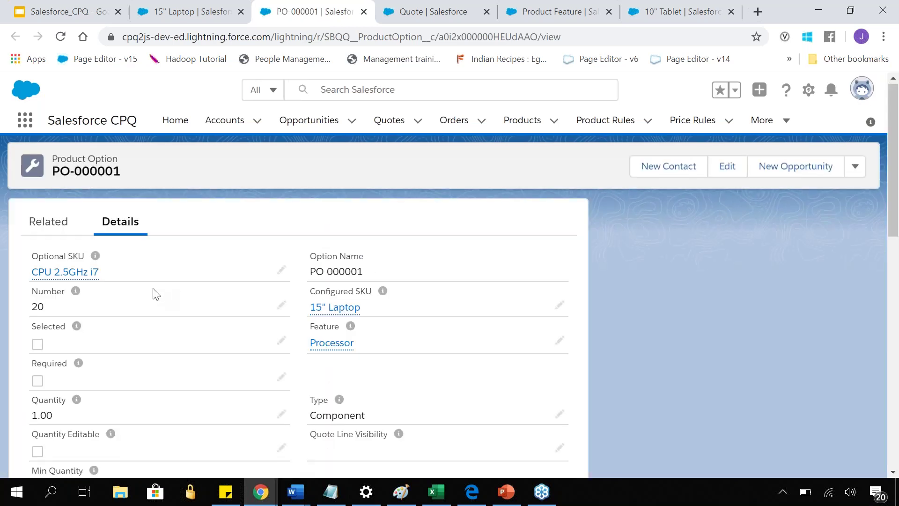
Enter -P25 as the Component Code and 1 as the Component Code Position for product option PO-000001.
scroll(152, 295, "down", 10)
double_click(105, 306)
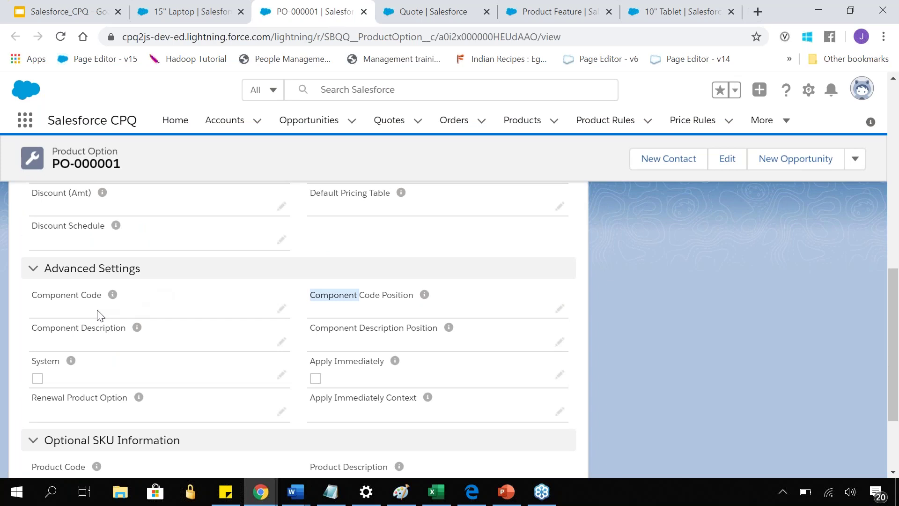
scroll(108, 317, "up", 10)
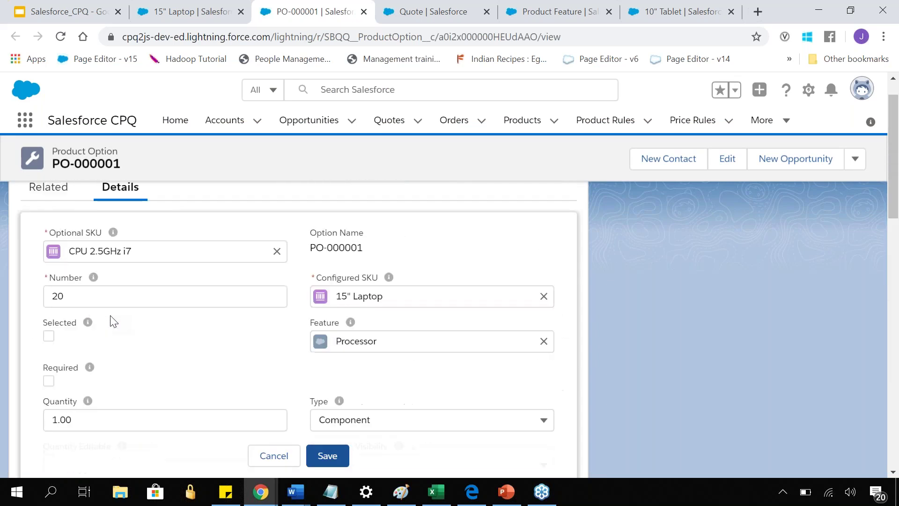
scroll(114, 327, "down", 5)
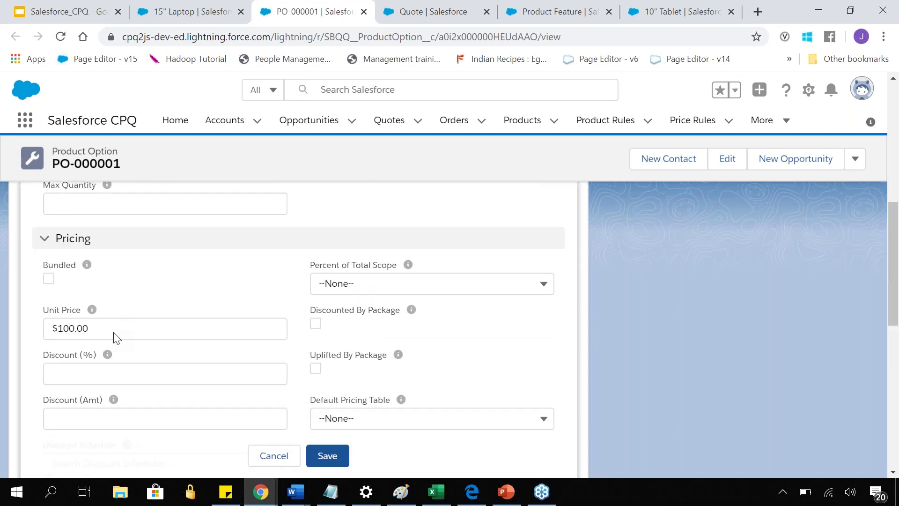
scroll(114, 327, "down", 4)
scroll(115, 325, "up", 2)
scroll(119, 310, "up", 2)
scroll(118, 314, "down", 4)
scroll(118, 317, "down", 1)
type("-P25")
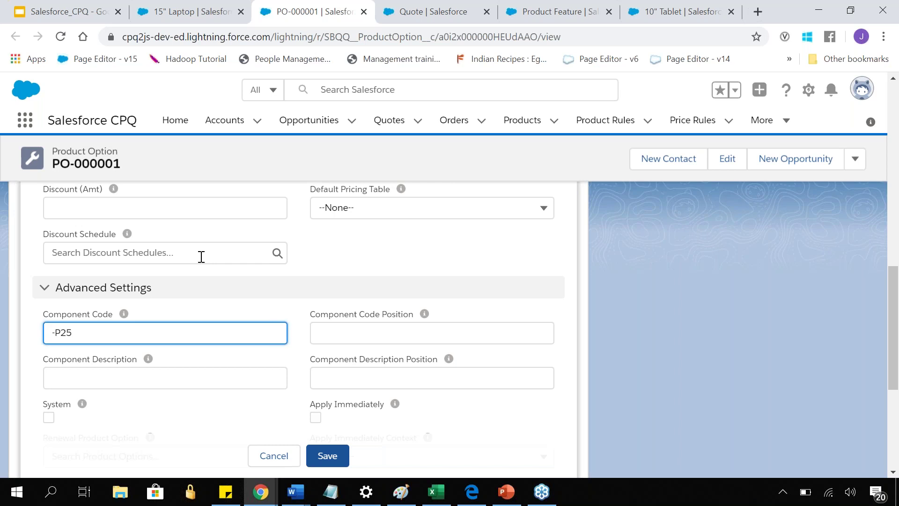
left_click(353, 338)
type("1")
left_click(657, 340)
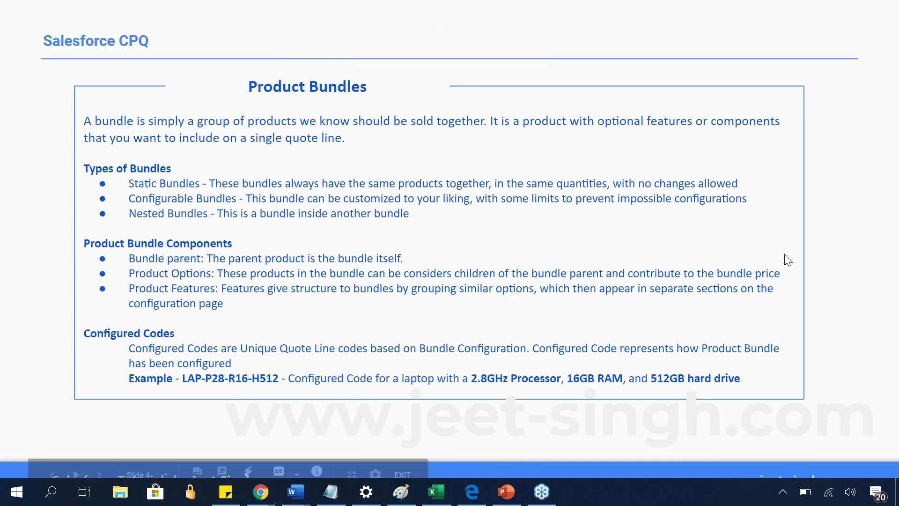
Underline the P28, R16 and H512 parts of the example configured code on the Product Bundles slide, and erase the marks.
key("ctrl+p")
left_click_drag(206, 386, 226, 388)
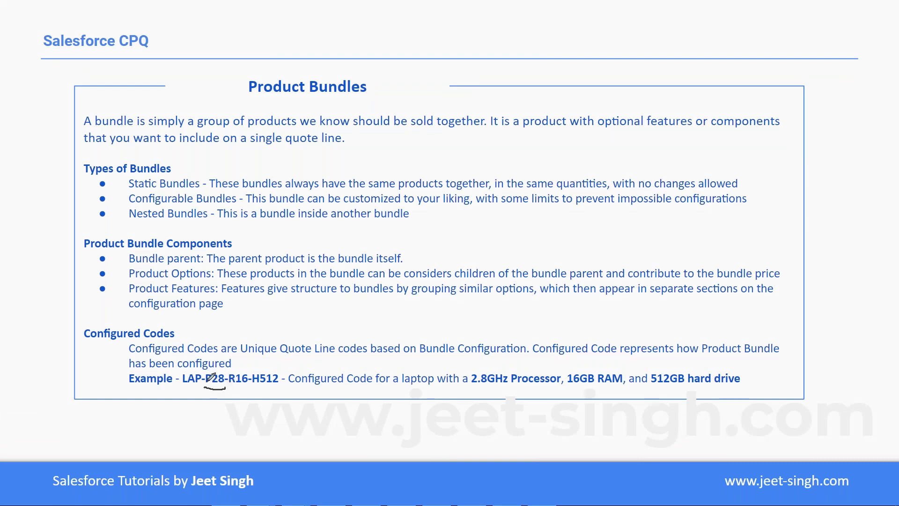
left_click_drag(229, 387, 245, 384)
left_click_drag(253, 385, 276, 384)
key("e")
left_click(762, 201)
left_click(845, 191)
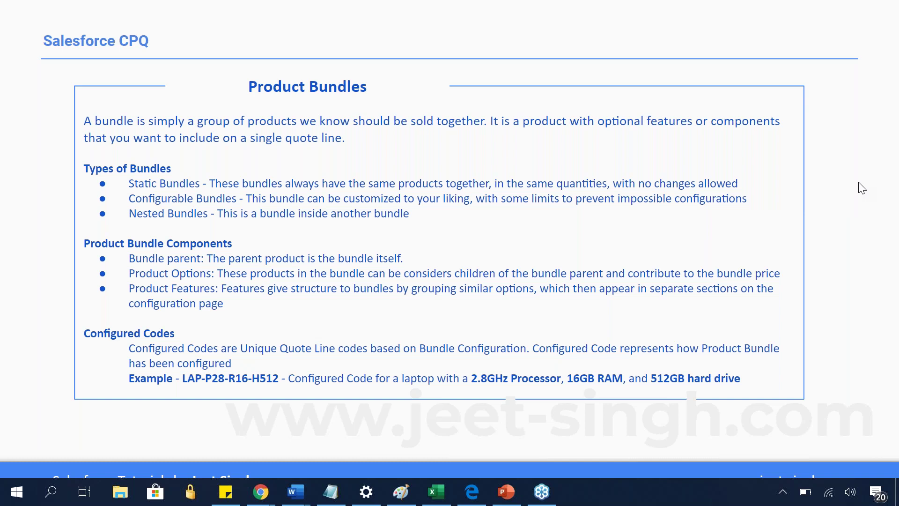
Return to the 15" Laptop's options and open the RAM 8GB and RAM 16GB product options in separate browser tabs.
key("alt+Tab")
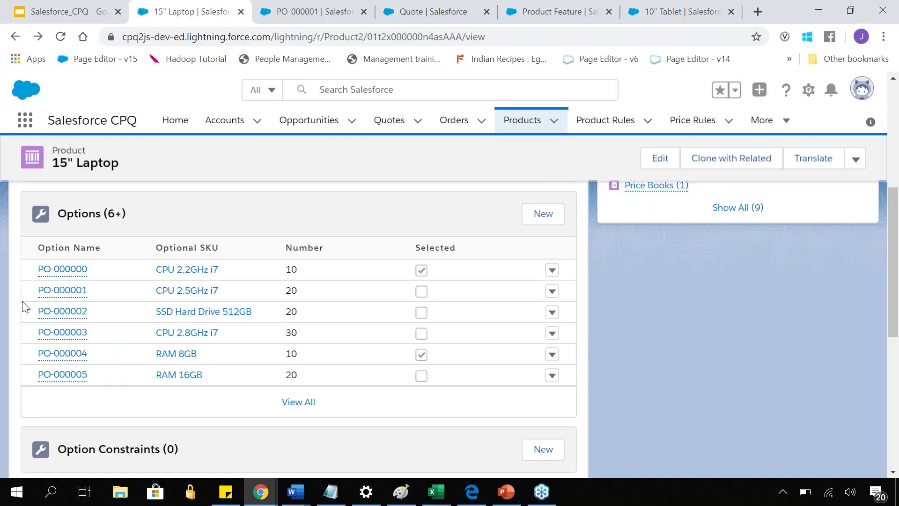
scroll(99, 292, "up", 1)
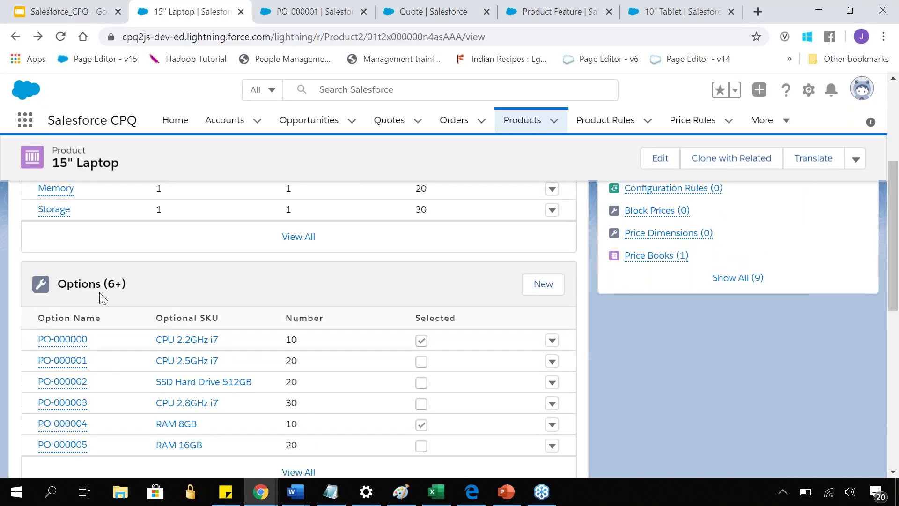
scroll(117, 328, "down", 1)
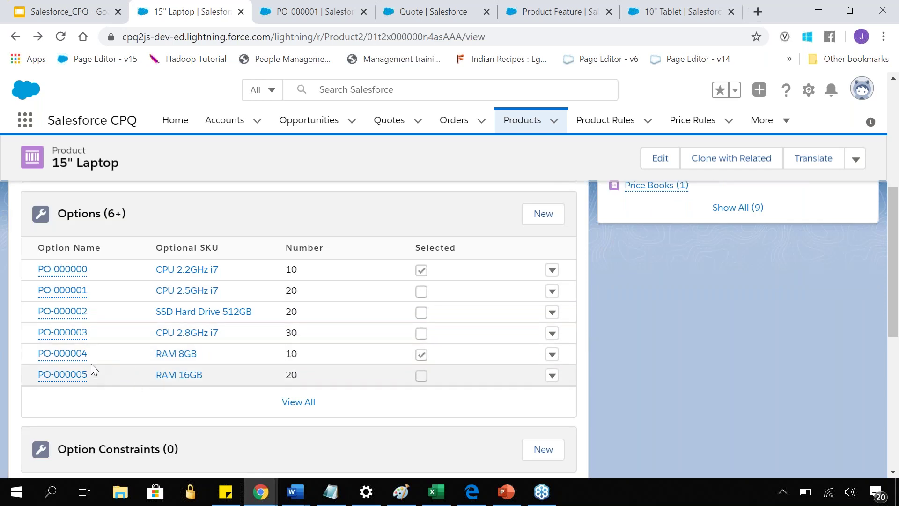
middle_click(77, 354)
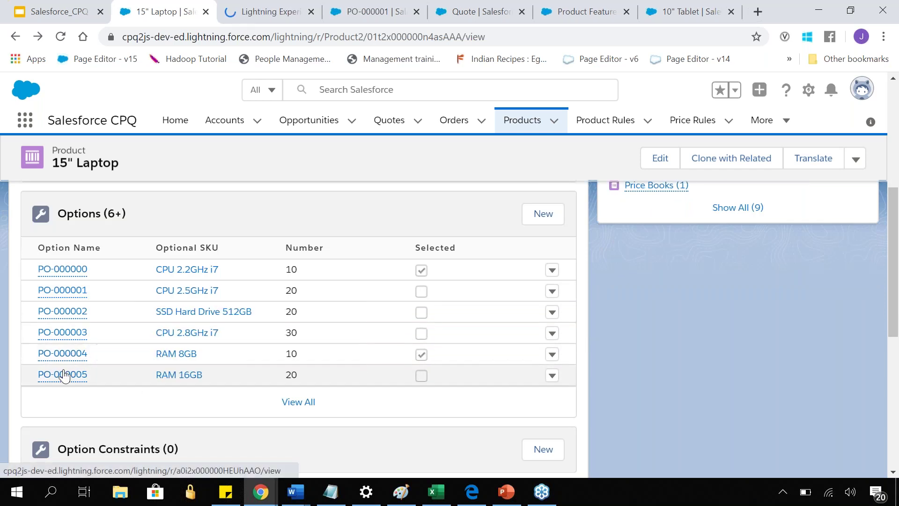
middle_click(65, 376)
key("ctrl+Tab")
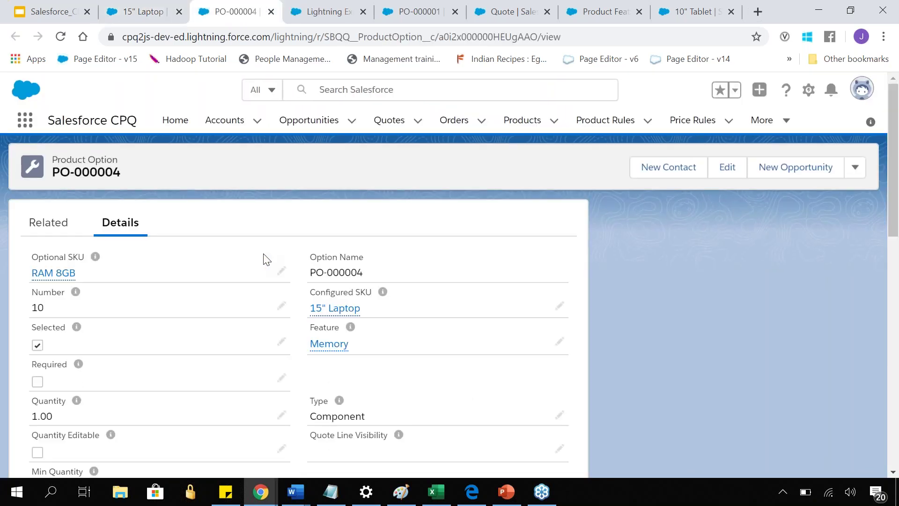
Set the RAM 8GB option's Component Code to -R8 and its Component Code Position to 2, and save the record.
scroll(262, 257, "down", 10)
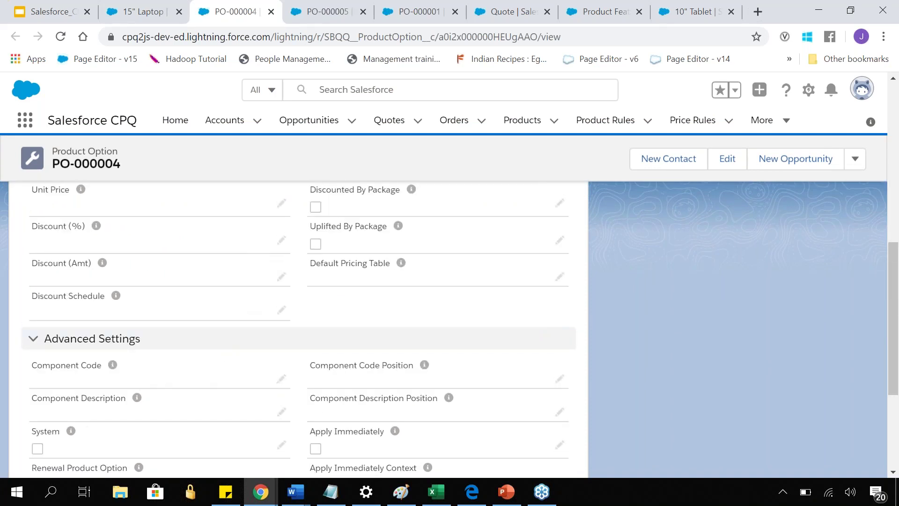
left_click(282, 379)
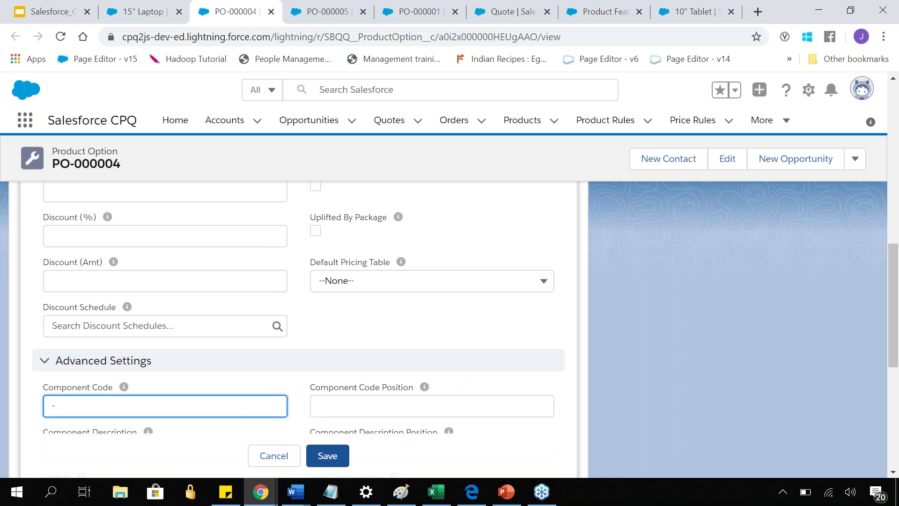
type("-R8")
scroll(485, 357, "up", 10)
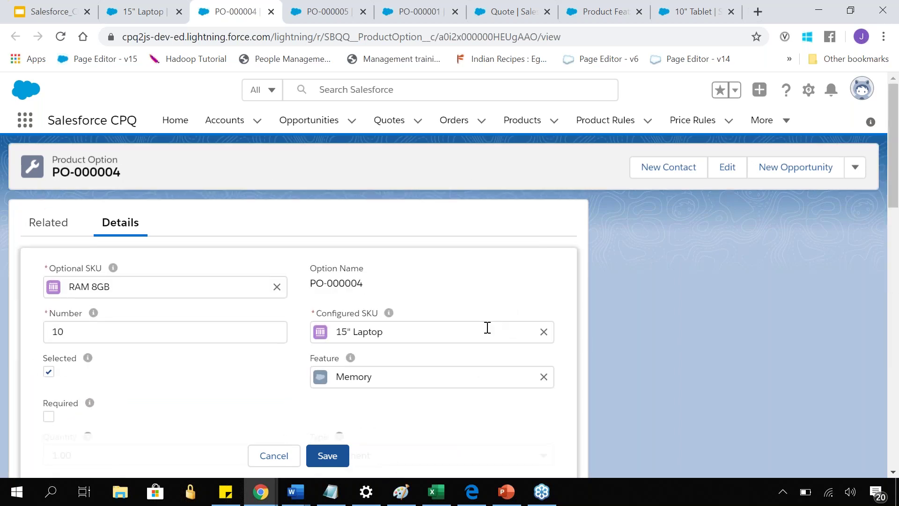
scroll(487, 327, "down", 10)
left_click(489, 365)
type("2")
left_click(660, 384)
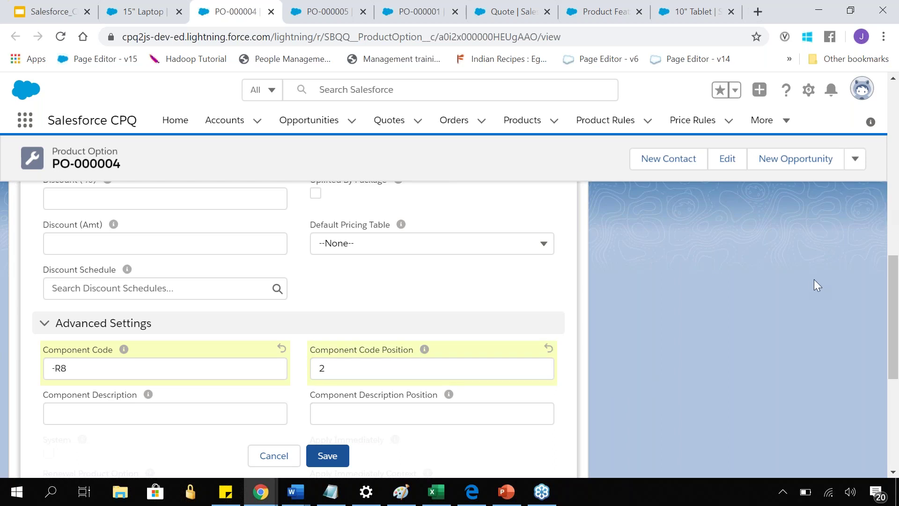
left_click(328, 455)
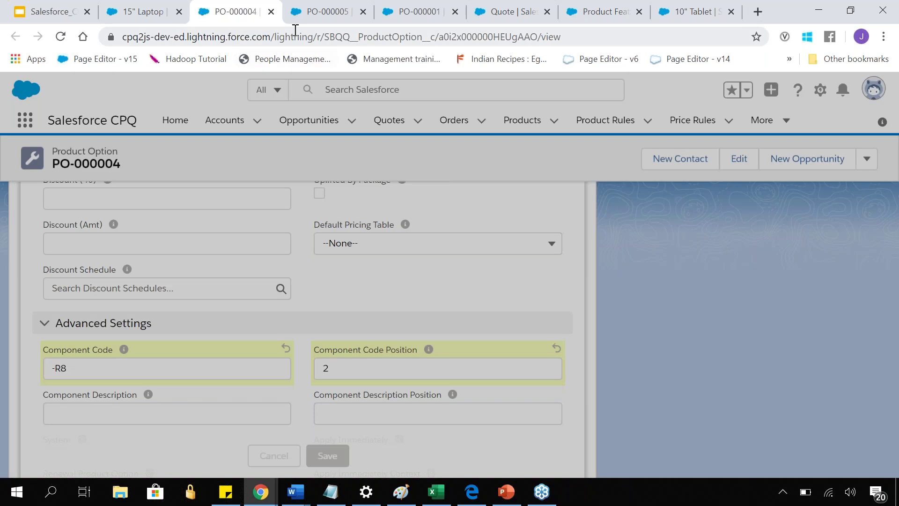
Set the RAM 16GB option's Component Code to -R16 and its Component Code Position to 2, and save the record.
left_click(318, 12)
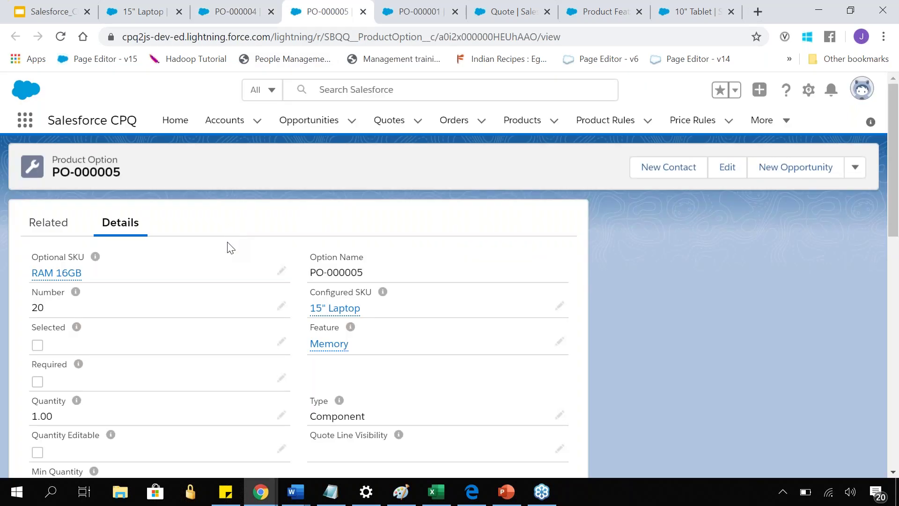
scroll(206, 356, "down", 15)
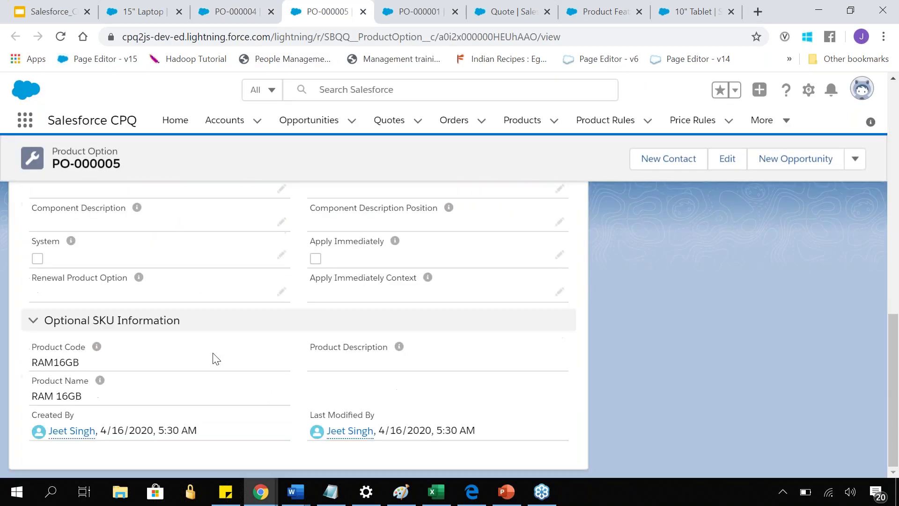
scroll(220, 359, "up", 3)
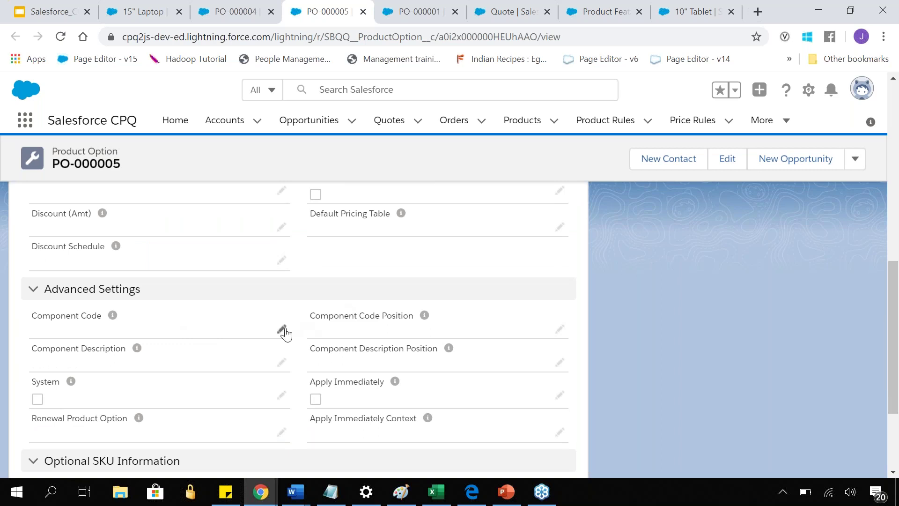
double_click(218, 335)
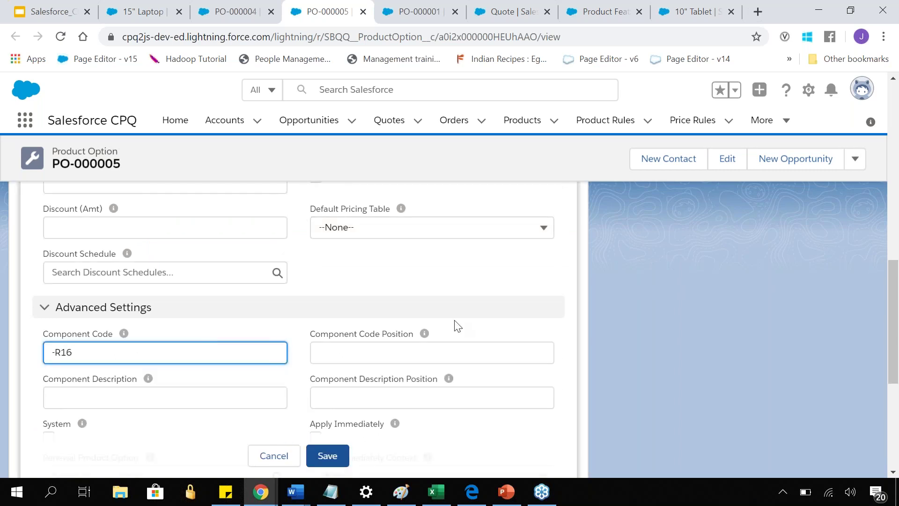
left_click(442, 352)
type("2")
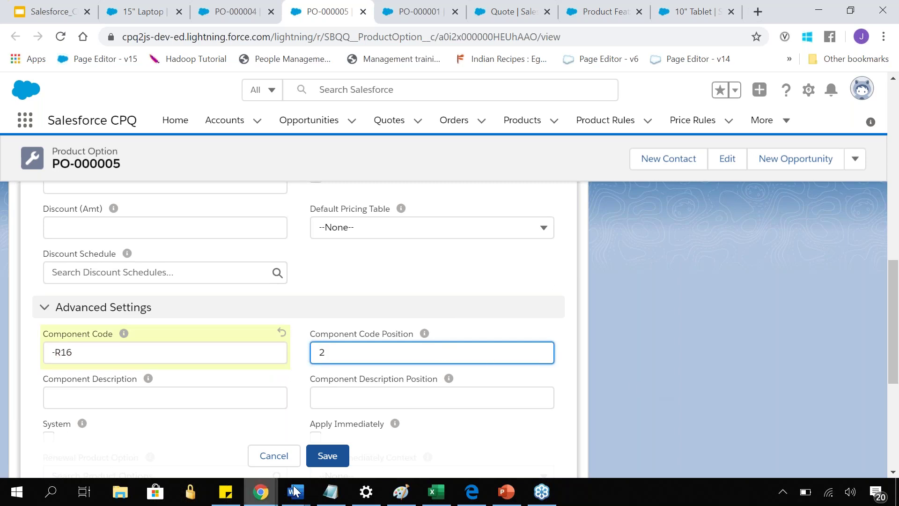
left_click(327, 455)
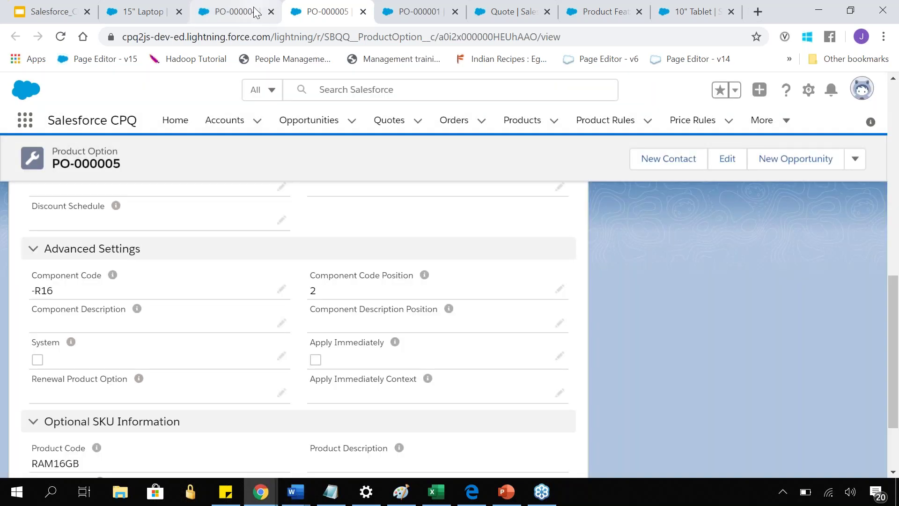
Close the browser tabs of product options PO-000004 and PO-000005 to get back to the 15" Laptop product.
left_click(255, 12)
left_click(268, 14)
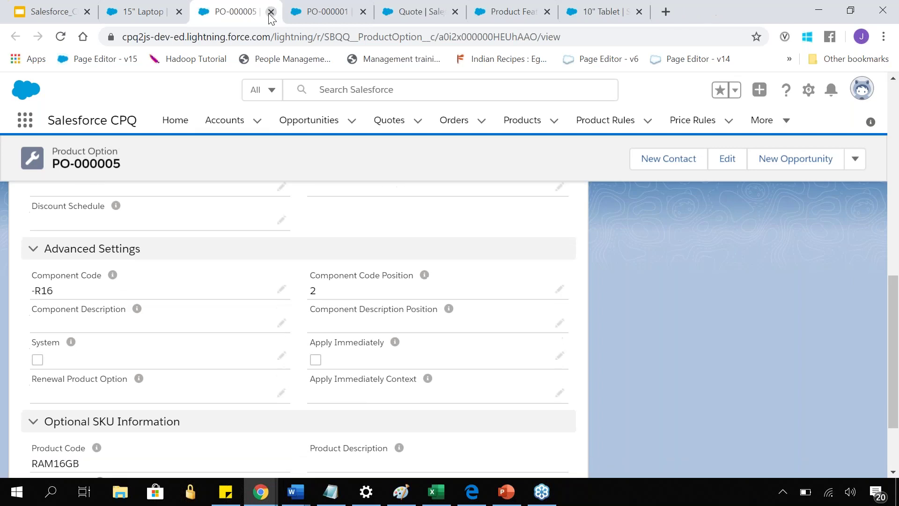
key("ctrl+w")
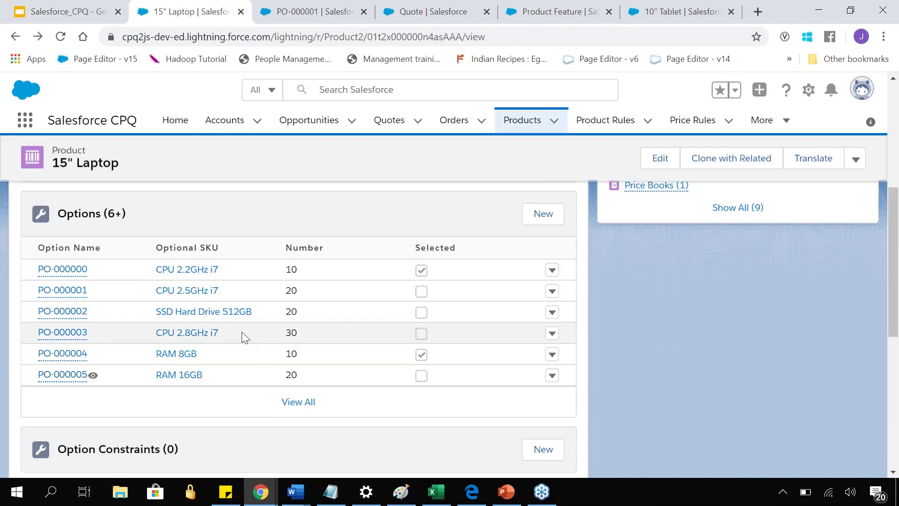
Show all options of the 15" Laptop and open product options PO-000006 and PO-000004 in separate browser tabs.
scroll(202, 295, "down", 2)
left_click(294, 332)
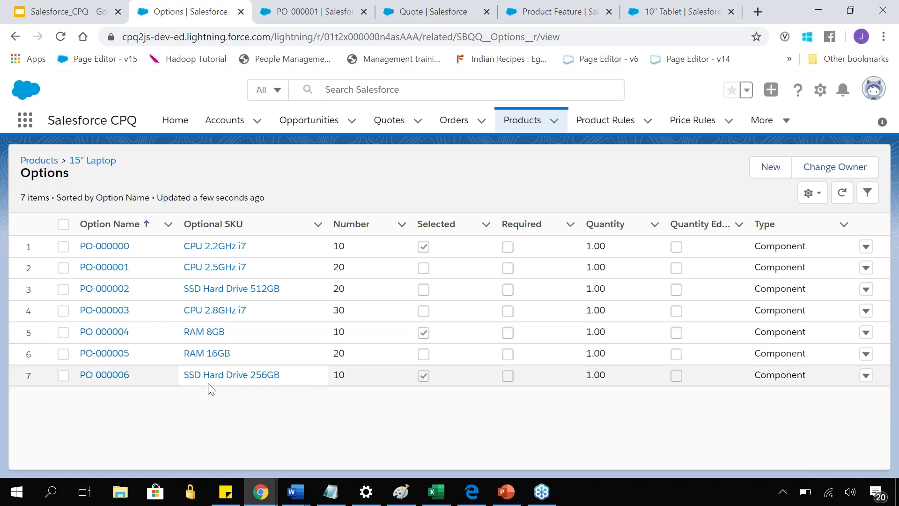
left_click(103, 381, "ctrl")
left_click(113, 335, "ctrl")
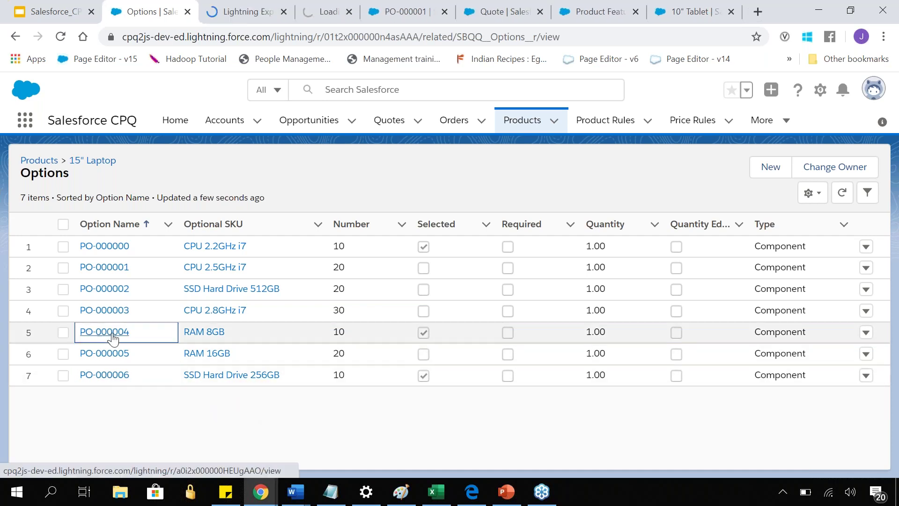
Set the SSD Hard Drive 256GB option's Component Code to -H256 and its Component Code Position to 3, and save the record.
key("ctrl+Tab")
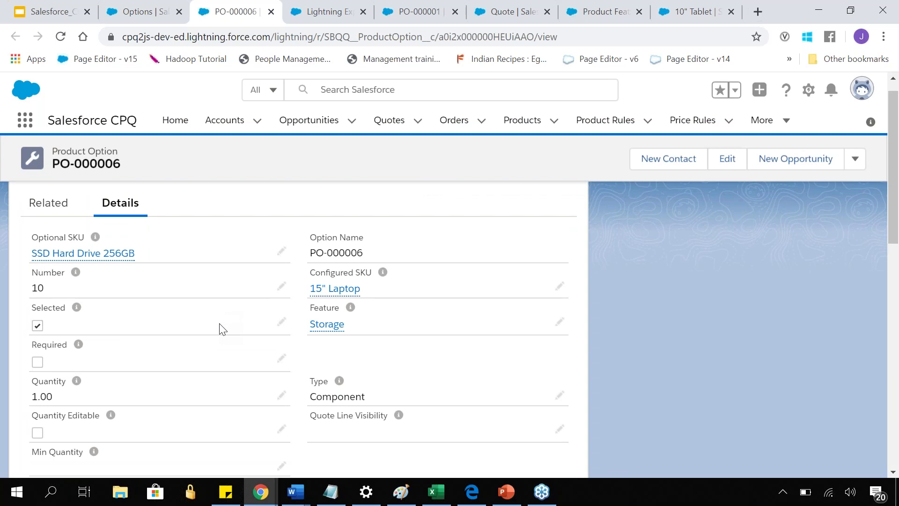
scroll(220, 330, "down", 10)
scroll(276, 328, "up", 2)
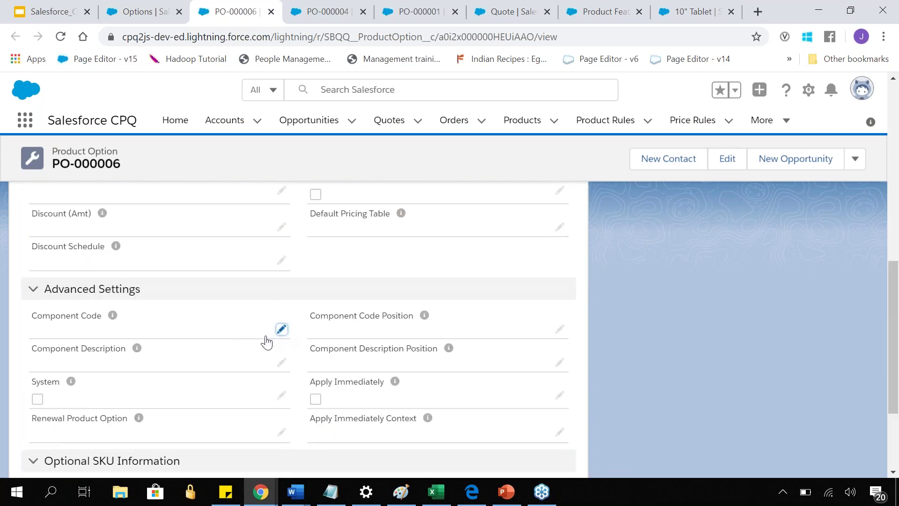
left_click(281, 329)
type("-H256")
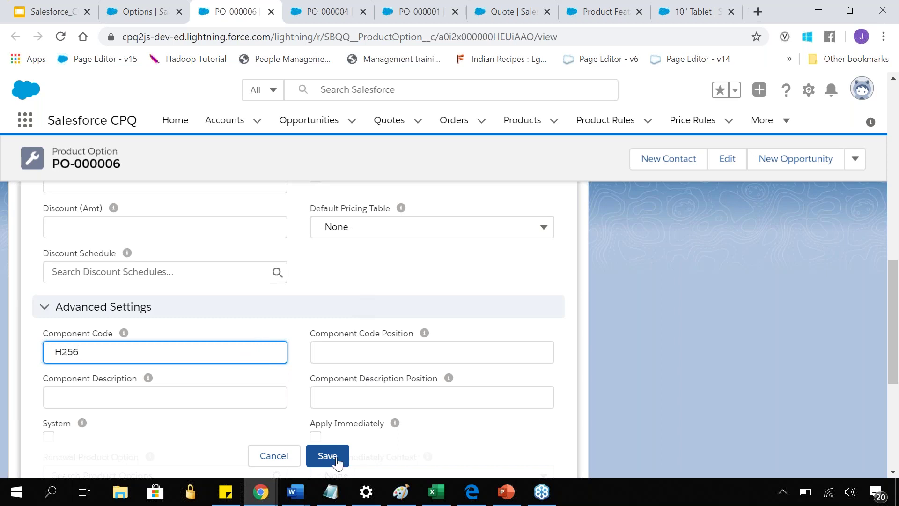
left_click(346, 357)
left_click(333, 456)
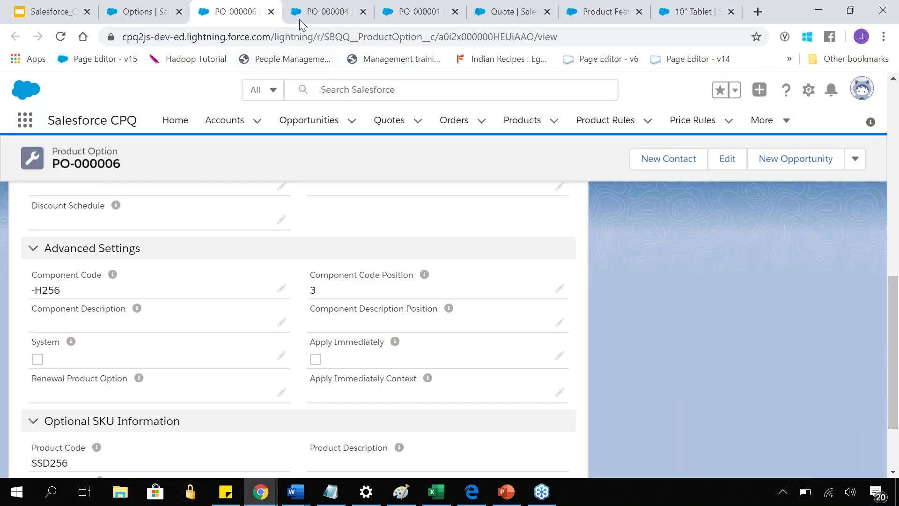
Check the open product option tabs PO-000004, PO-000006 and PO-000001 to see which optional SKU and component code each one holds.
left_click(300, 19)
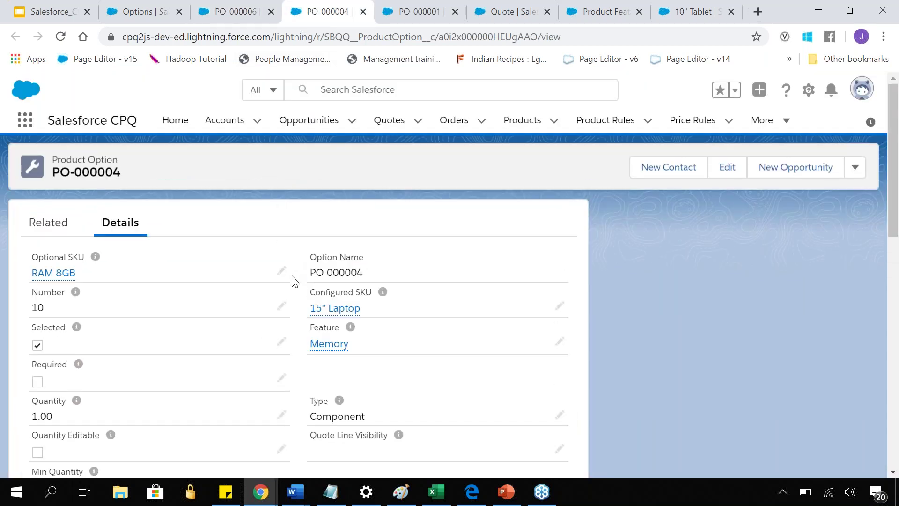
left_click(231, 11)
left_click(140, 12)
left_click(232, 10)
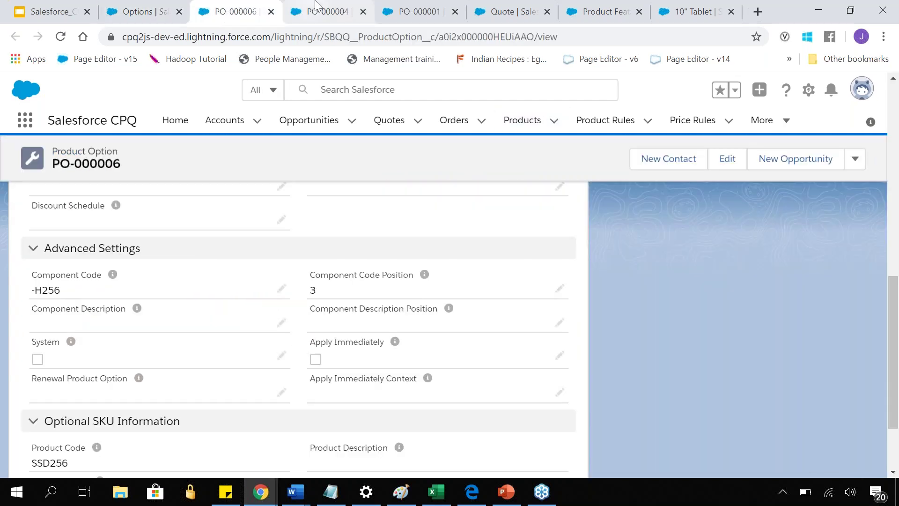
left_click(323, 11)
scroll(314, 192, "down", 8)
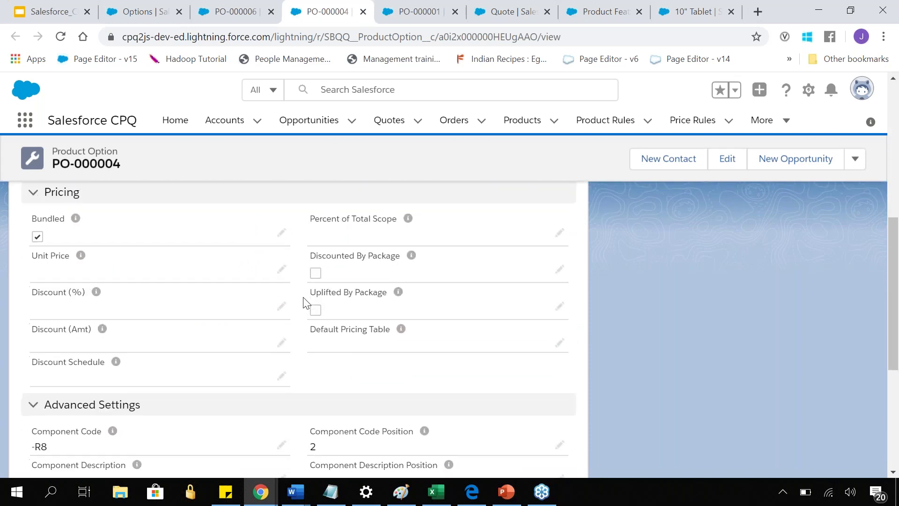
scroll(304, 301, "down", 2)
scroll(305, 301, "up", 6)
left_click(423, 6)
scroll(236, 342, "up", 8)
scroll(268, 315, "up", 3)
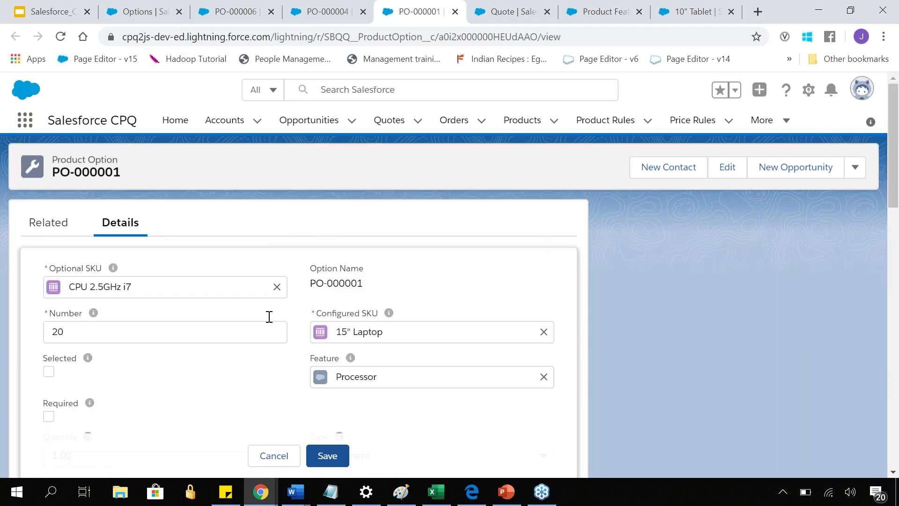
left_click(224, 7)
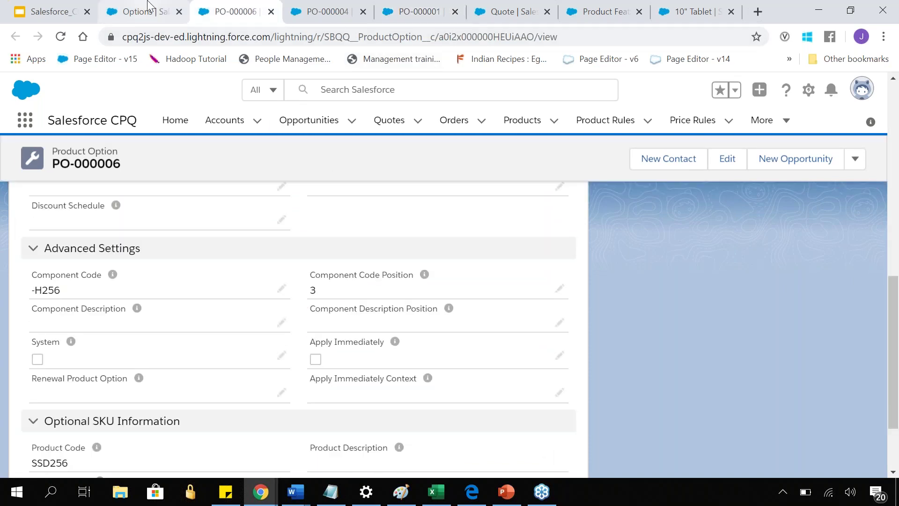
Open the SSD Hard Drive 256GB and 512GB products from the options list in separate tabs, inspect them, and close the 512GB product's tab.
left_click(140, 11)
left_click(227, 380, "ctrl")
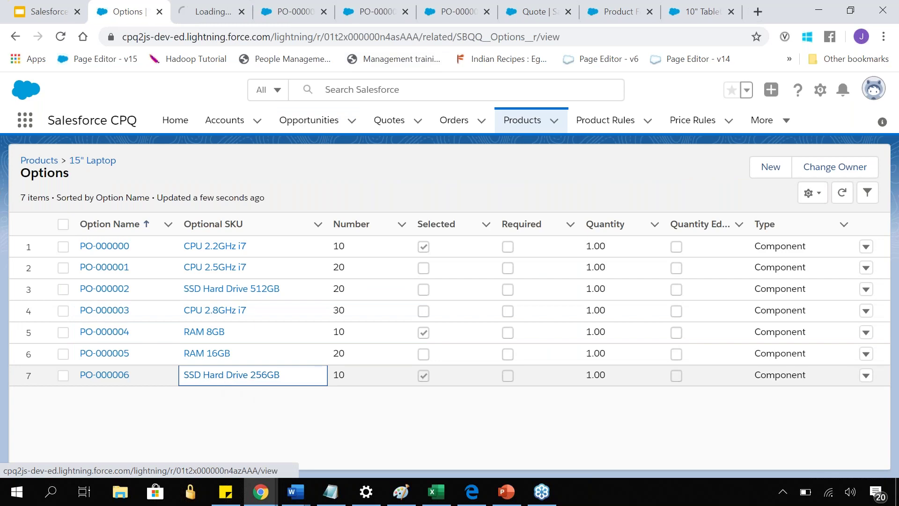
key("ctrl+Tab")
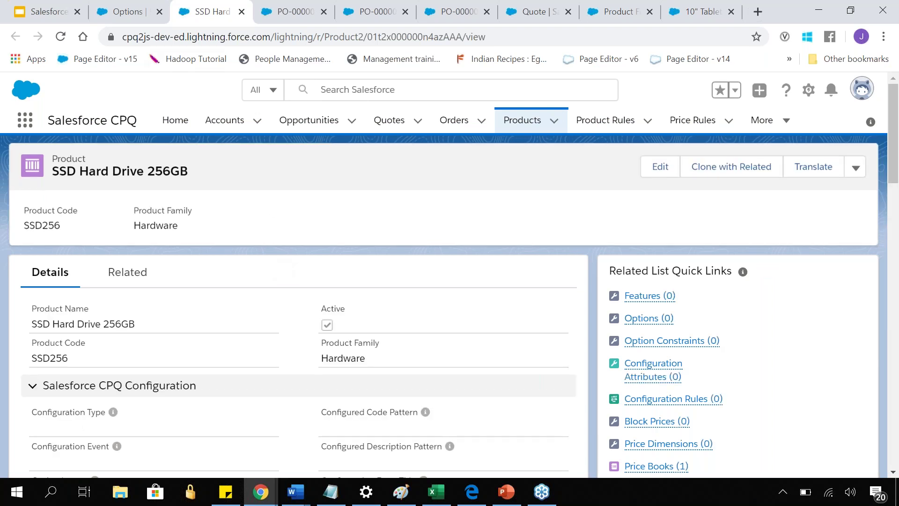
left_click(130, 14)
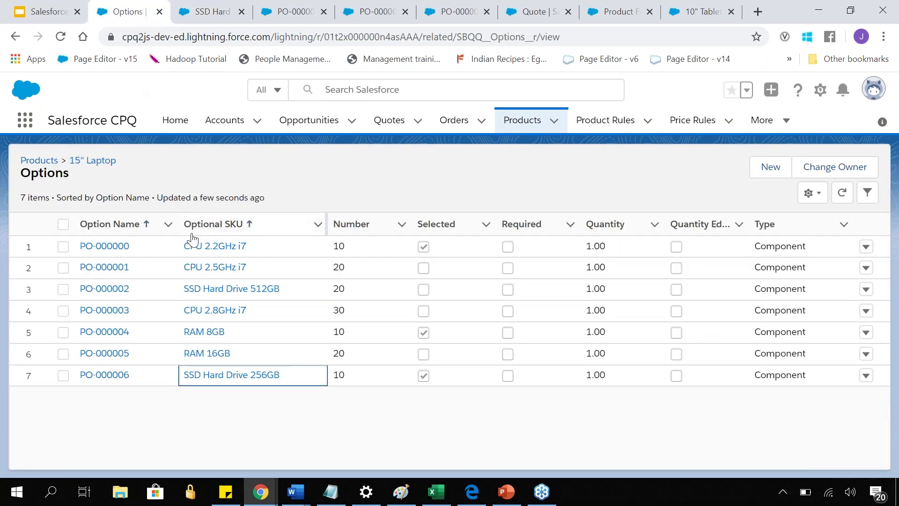
left_click(231, 289, "ctrl")
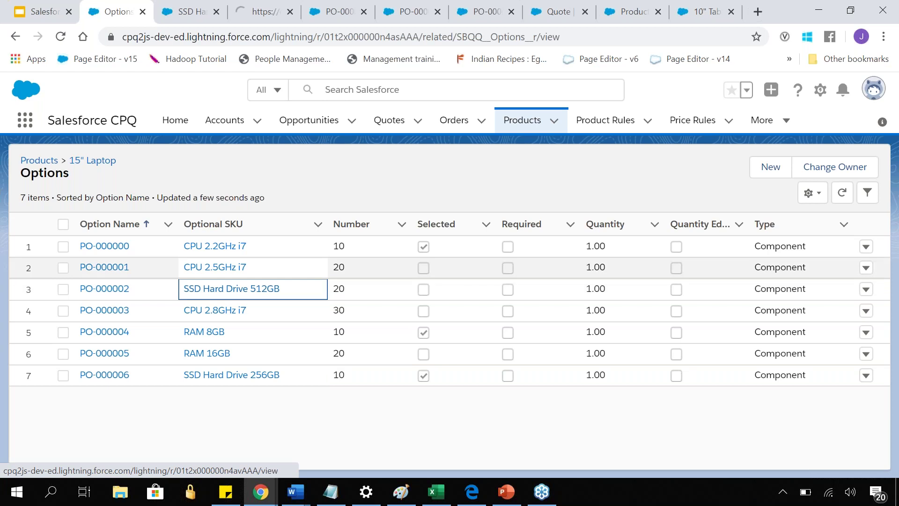
left_click(265, 12)
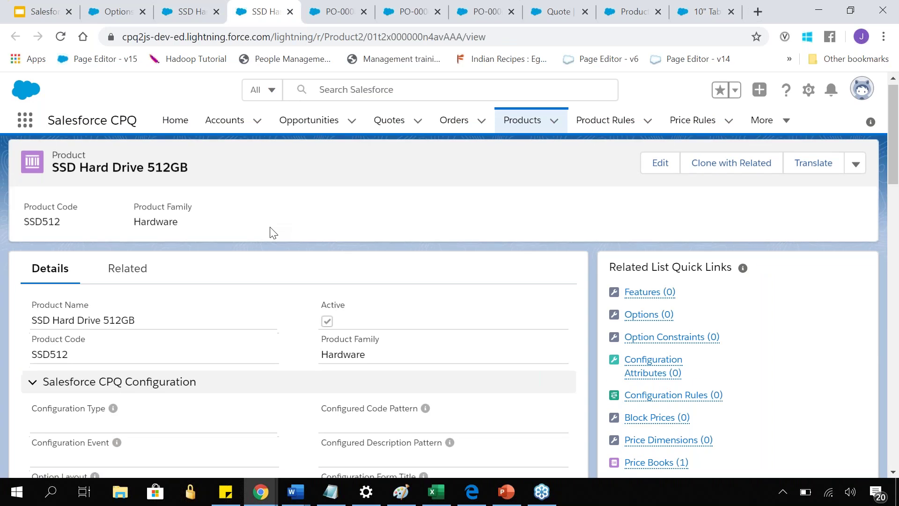
scroll(270, 232, "down", 10)
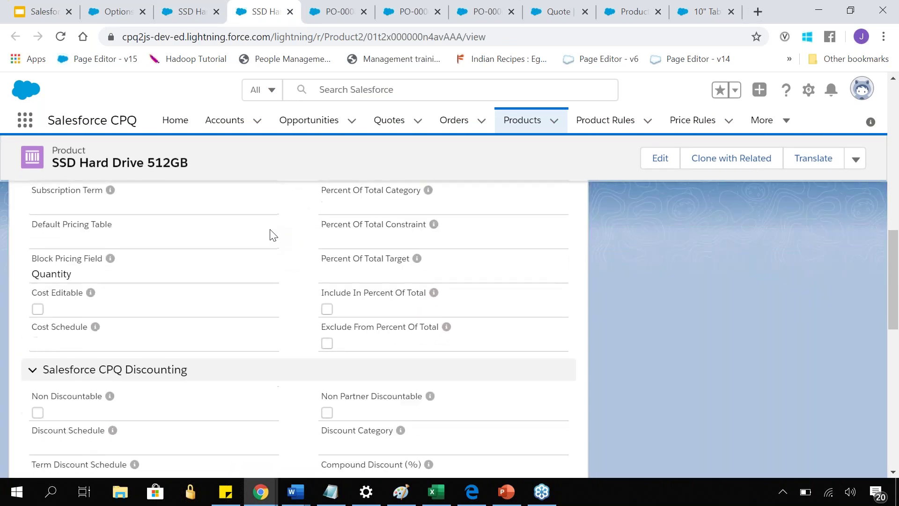
scroll(271, 232, "up", 5)
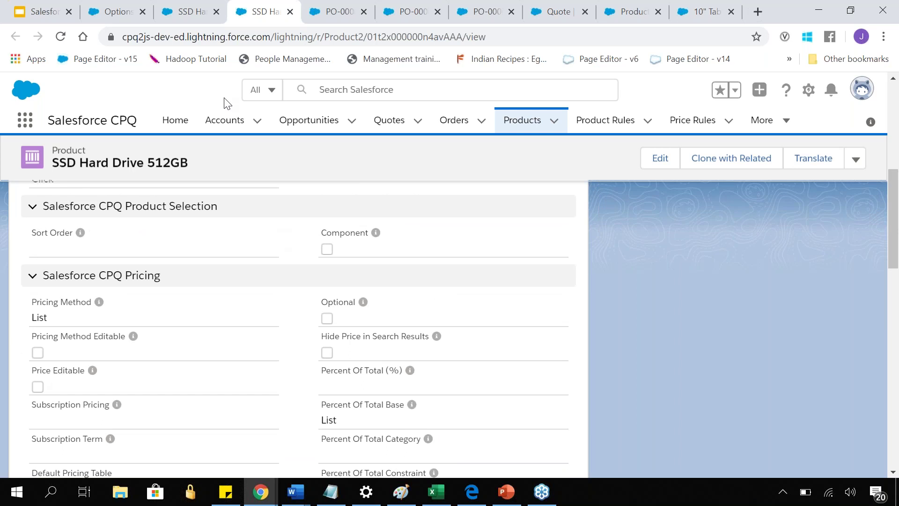
left_click(290, 11)
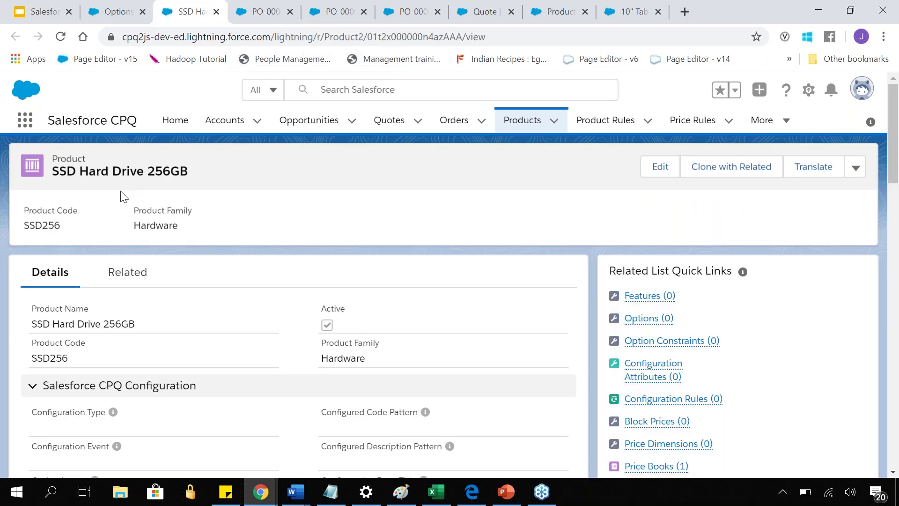
Return to the 15" Laptop's options and open the SSD Hard Drive 512GB product option PO-000002 in a separate browser tab.
left_click(120, 11)
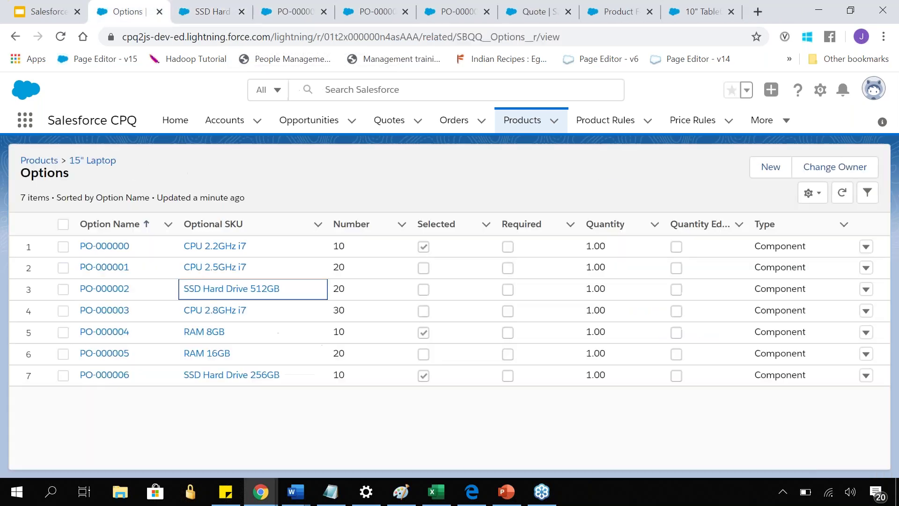
left_click(95, 289, "ctrl")
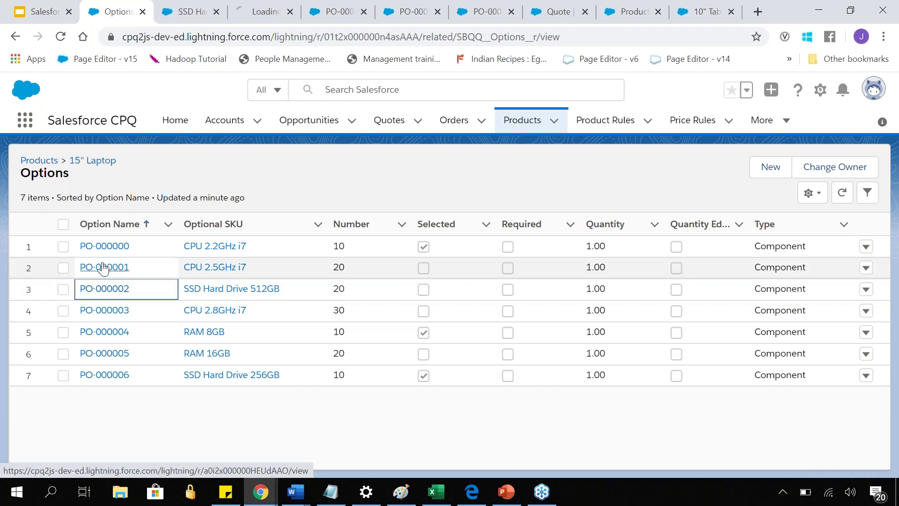
left_click(257, 11)
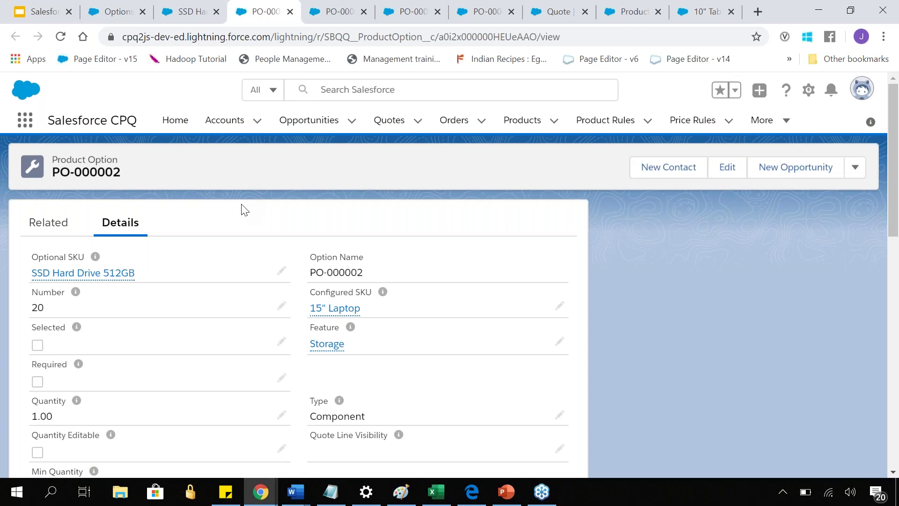
Set the SSD Hard Drive 512GB option's Component Code to -H512 and its Component Code Position to 3, and save the record.
scroll(243, 211, "down", 10)
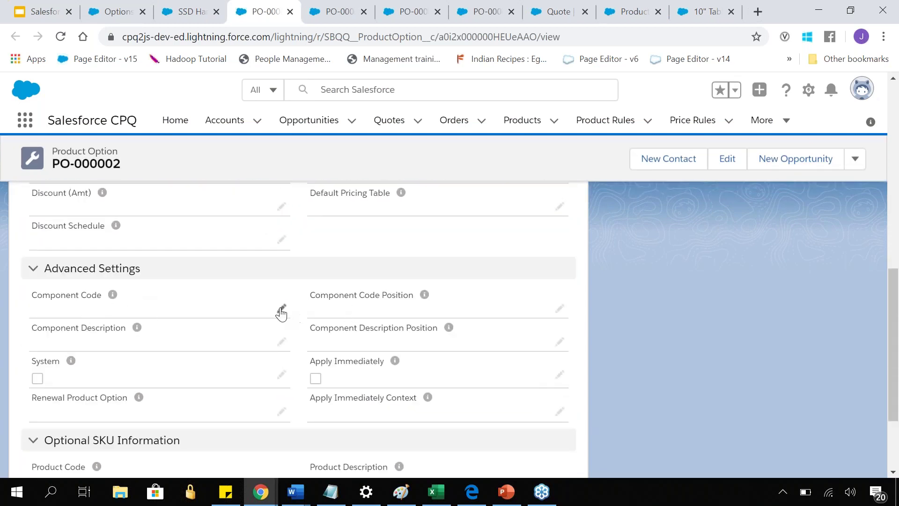
left_click(281, 308)
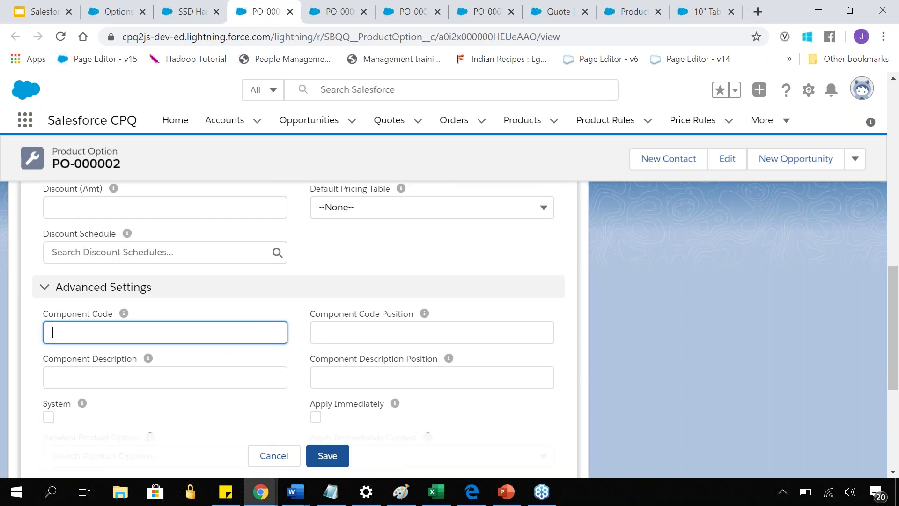
type("-H512")
key("Tab")
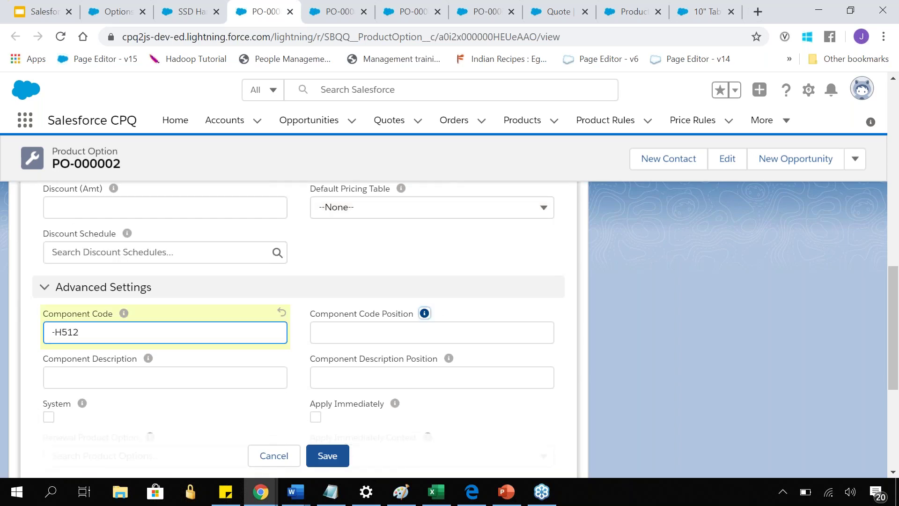
left_click(353, 333)
type("3")
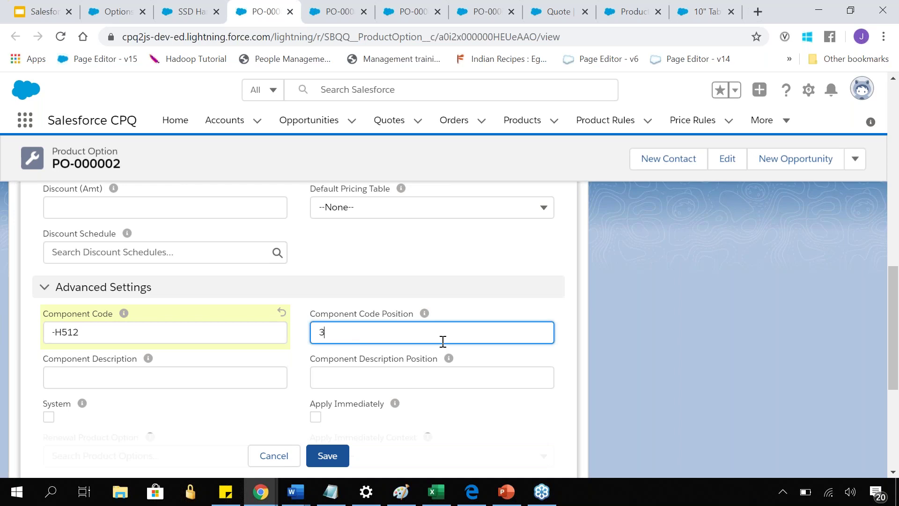
left_click(643, 348)
left_click(328, 456)
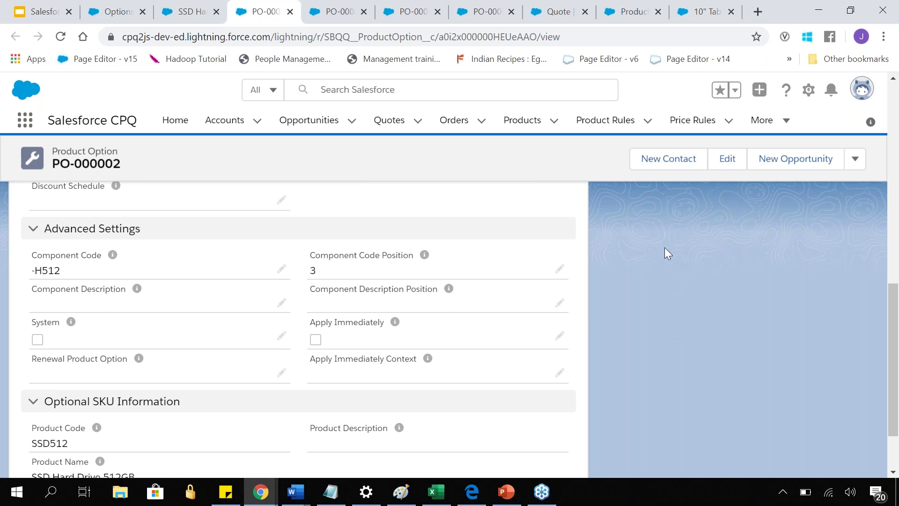
Open the 15" Laptop product from the recently viewed products.
scroll(665, 247, "up", 15)
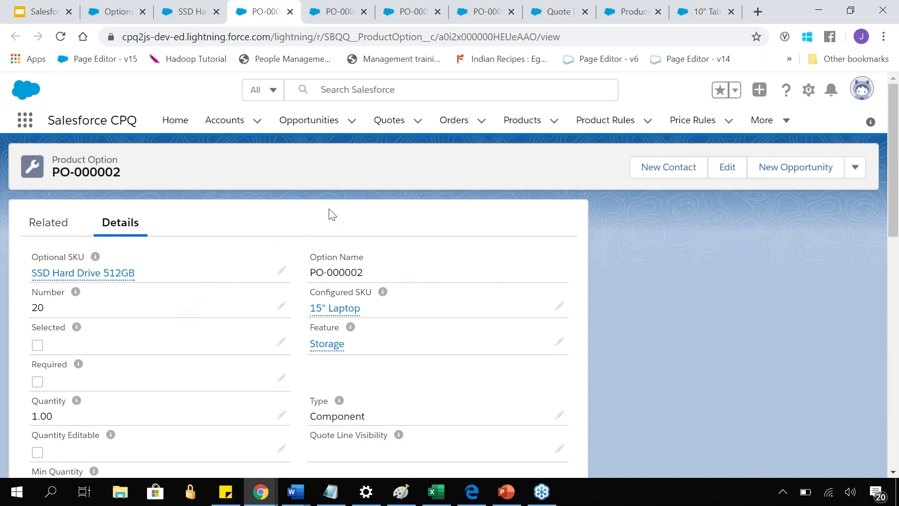
left_click(521, 120)
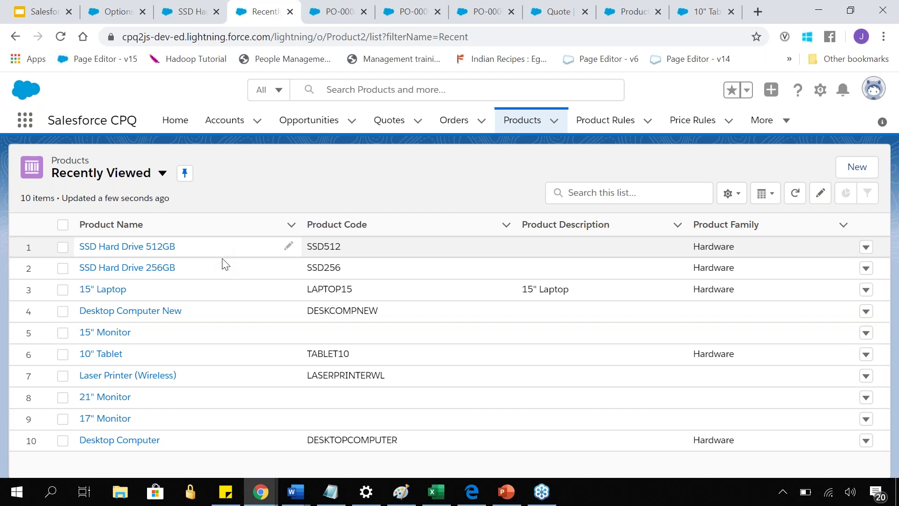
left_click(115, 290)
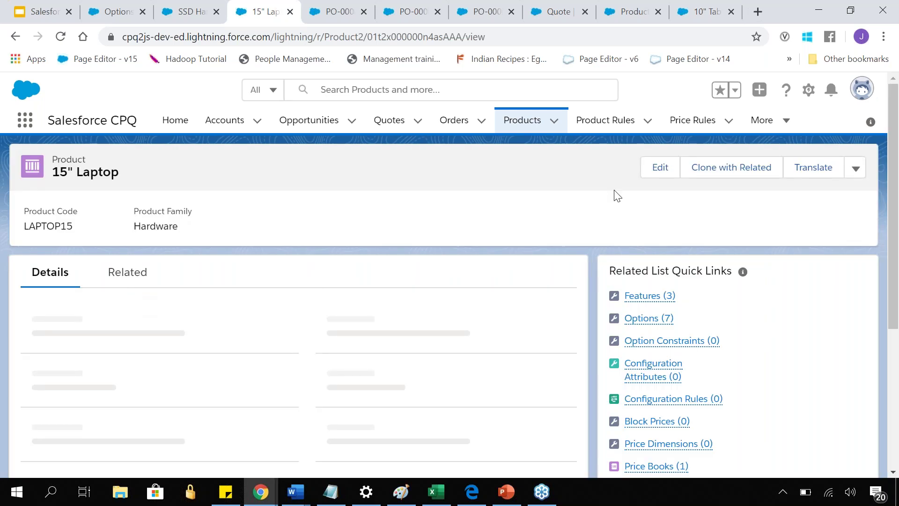
Edit the 15" Laptop, set its Configured Code Pattern to LAP{1}{2}{3}, and save the product.
left_click(656, 169)
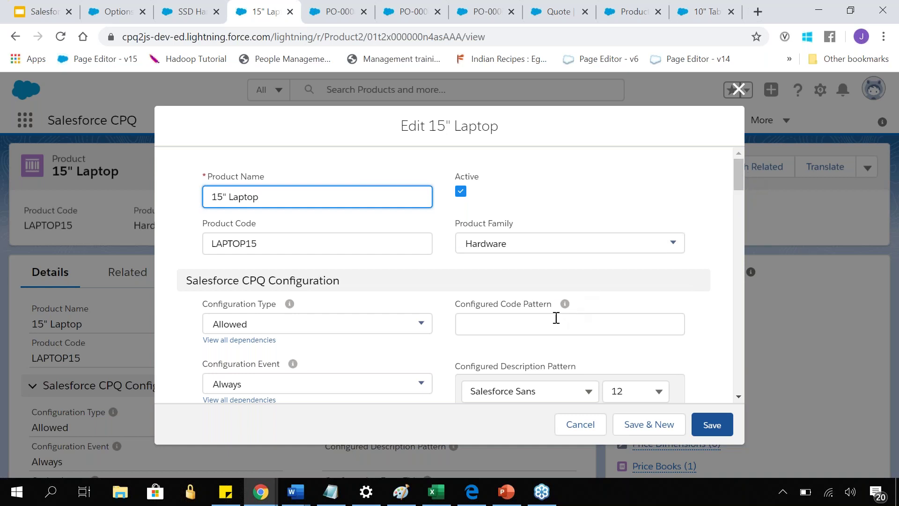
left_click(529, 323)
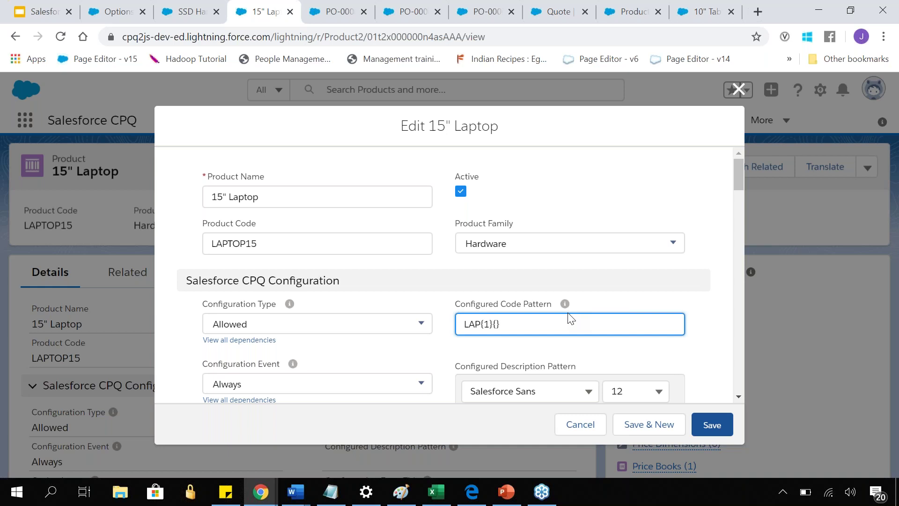
type("2")
key("shift+Home")
key("Right")
key("shift+Left")
key("Right")
key("Right")
key("Right")
key("Right")
key("shift+Right")
key("Right")
left_click(715, 427)
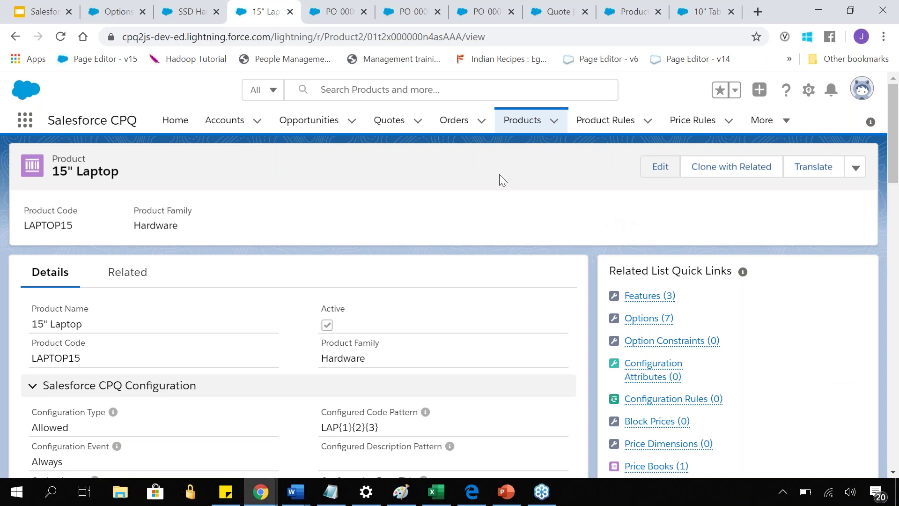
Open the list of recently viewed quotes in a new browser tab and switch to it.
middle_click(402, 123)
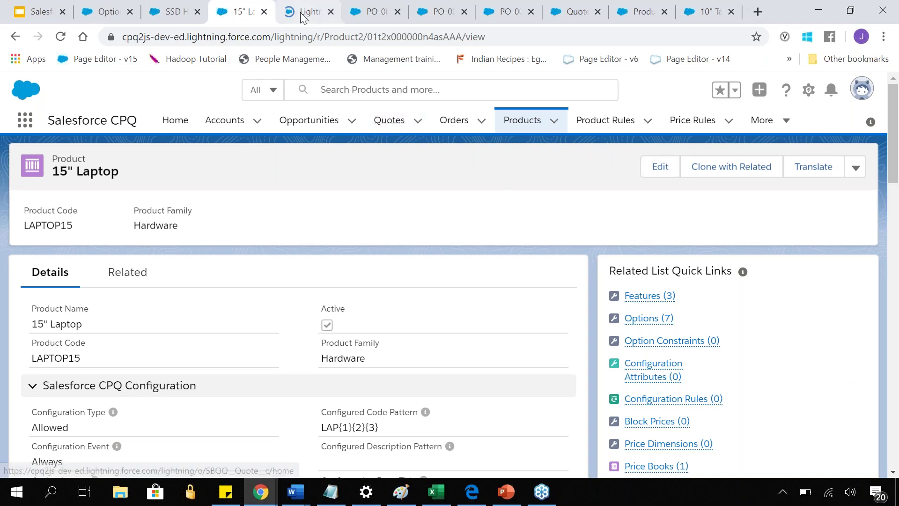
left_click(308, 12)
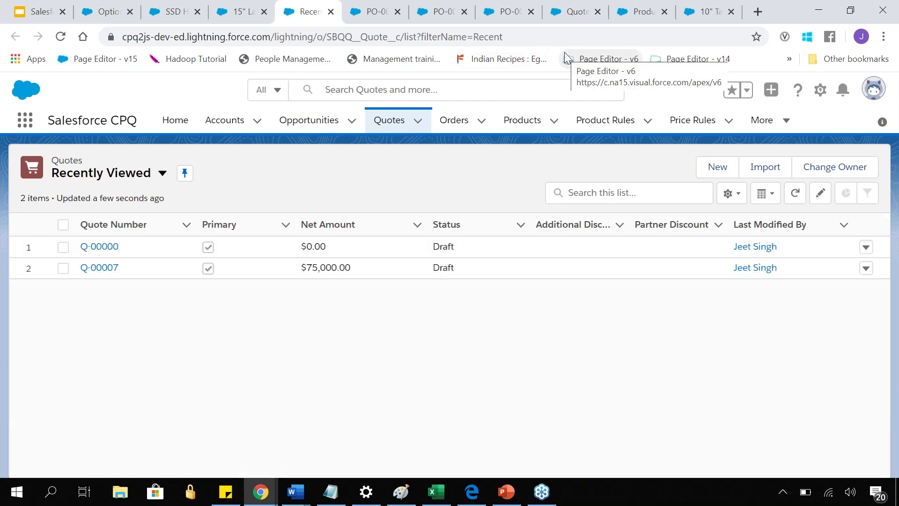
left_click(99, 257)
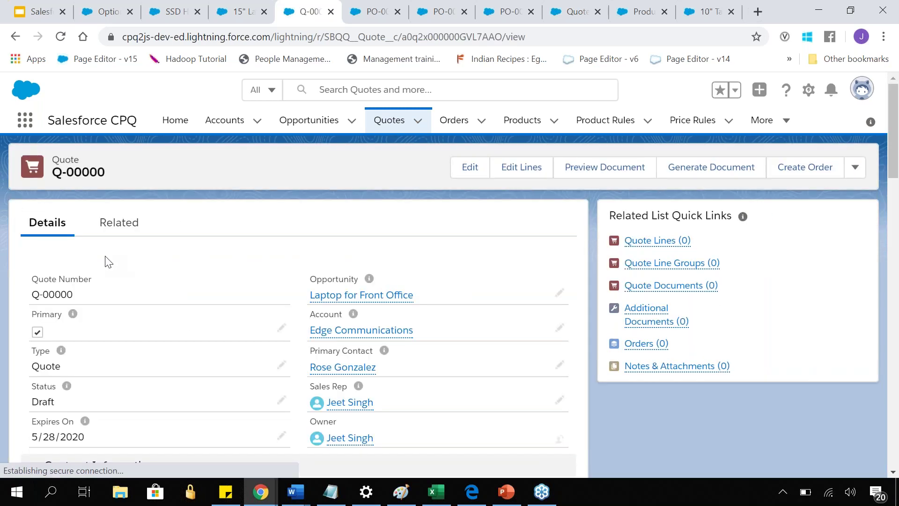
left_click(509, 169)
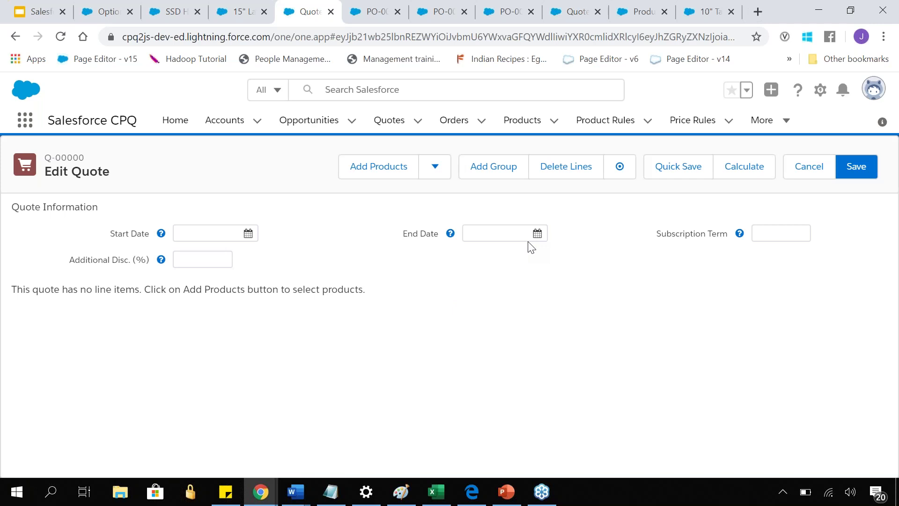
left_click(388, 165)
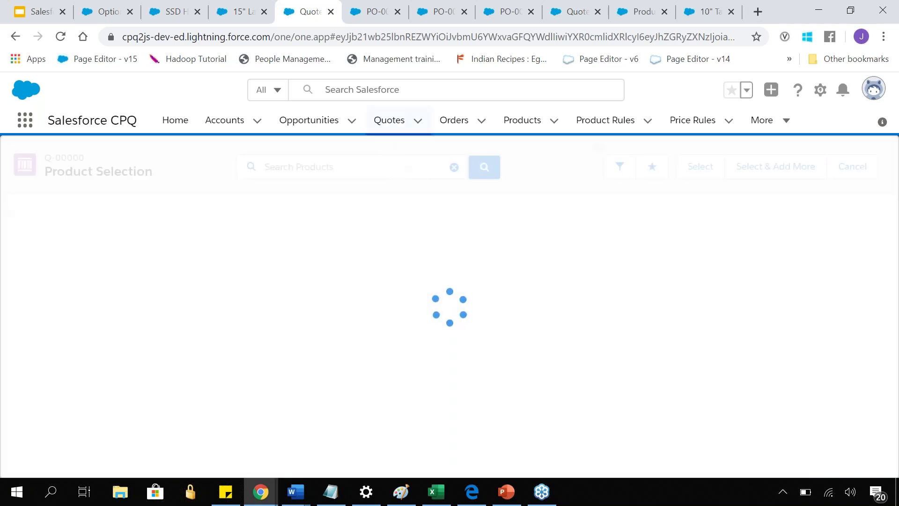
left_click(395, 123)
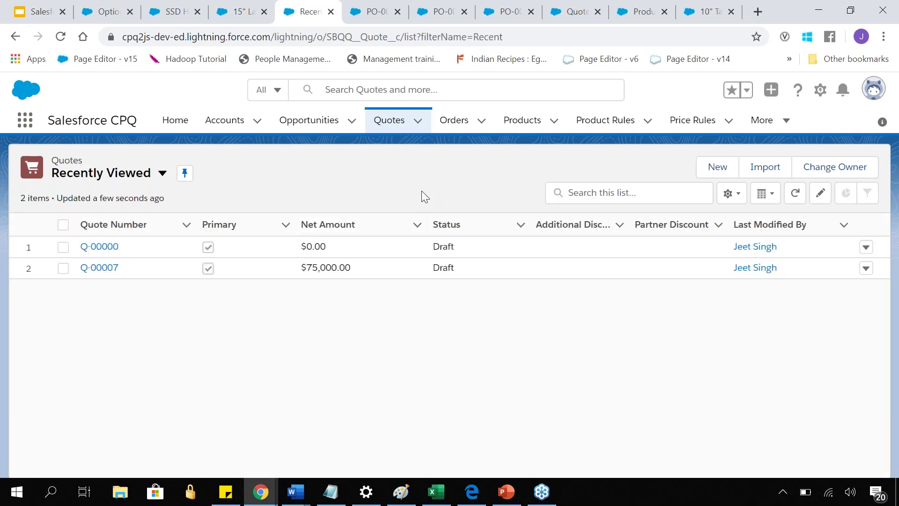
List all quotes, open the Security System for New Office Location opportunity, and open its related quote.
left_click(162, 173)
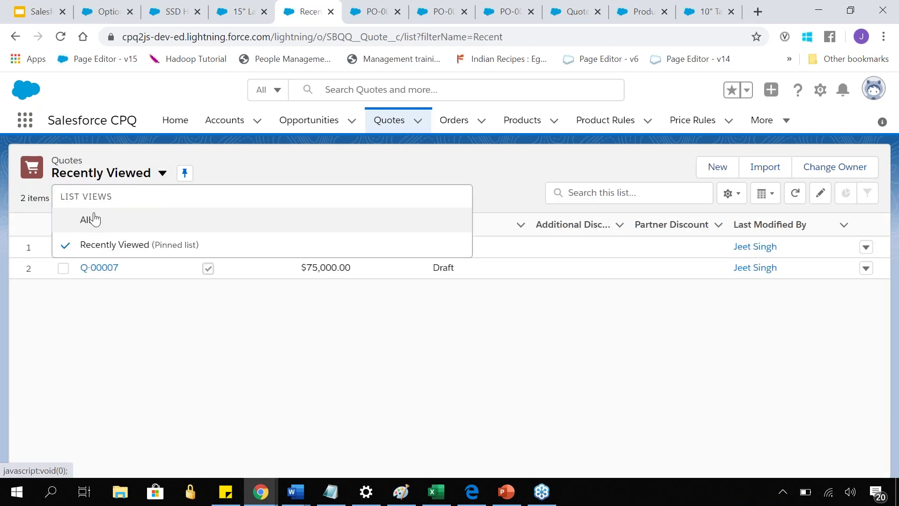
left_click(95, 219)
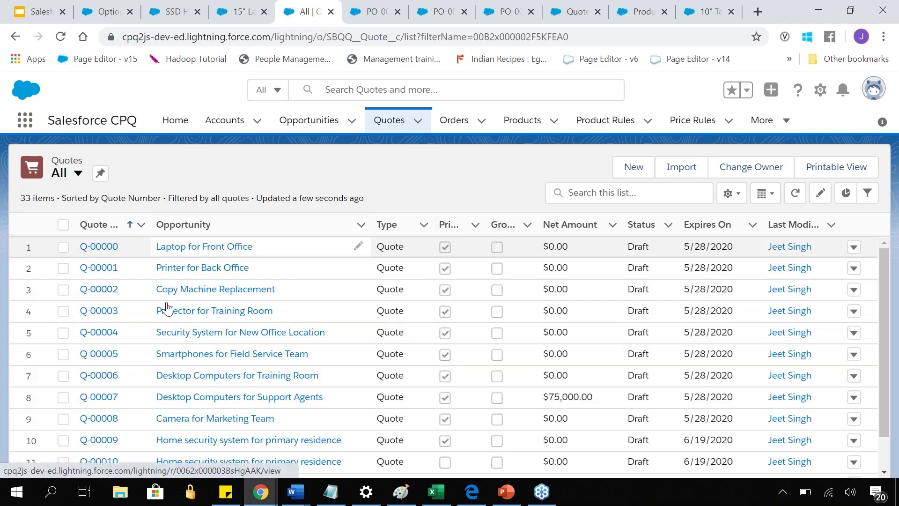
left_click(175, 332)
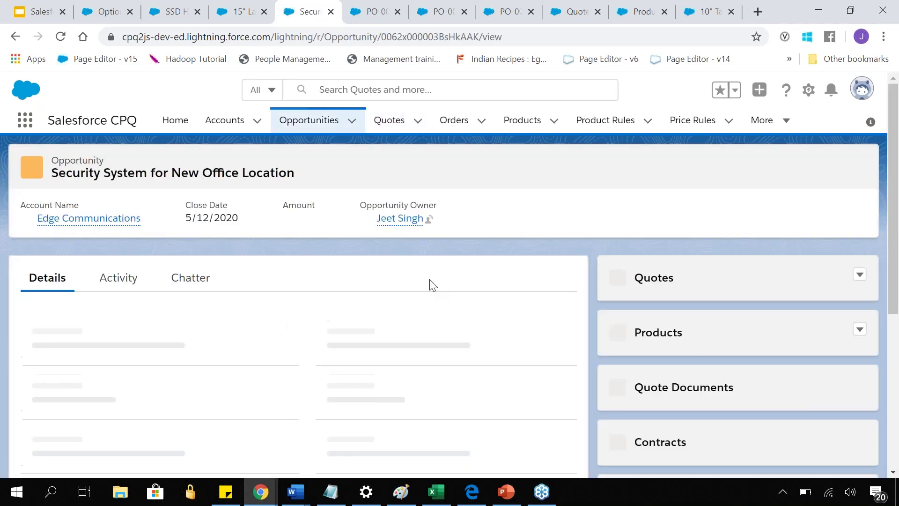
left_click(582, 182)
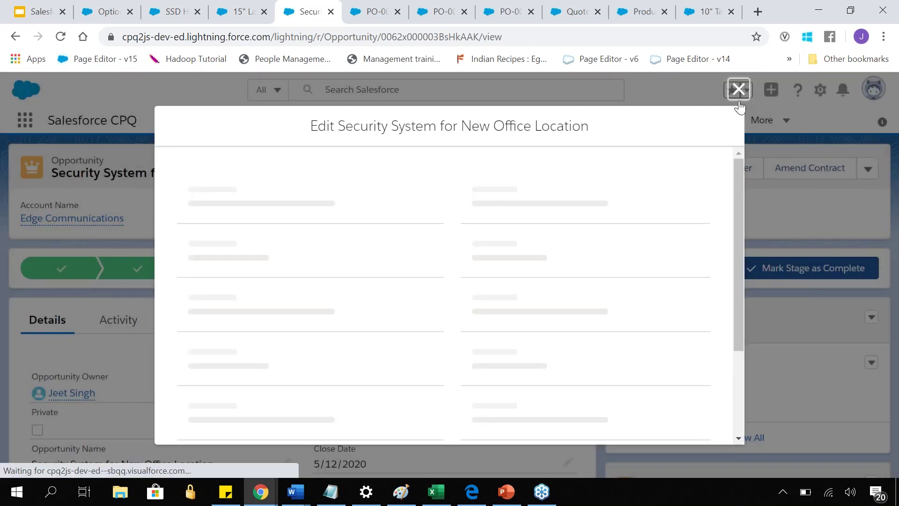
left_click(740, 96)
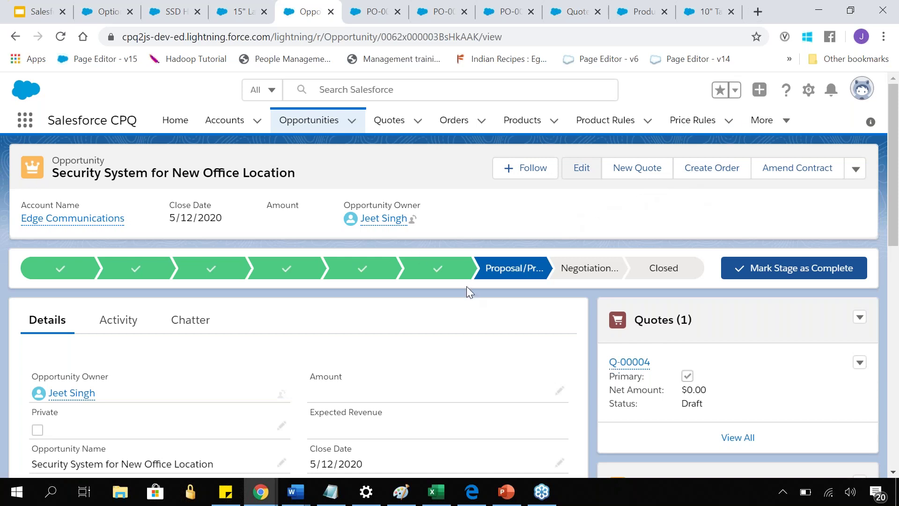
scroll(481, 311, "down", 3)
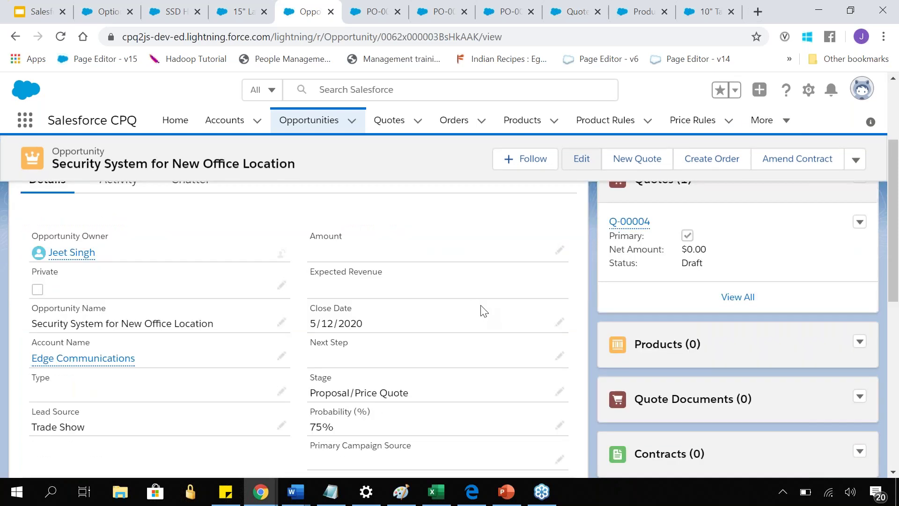
scroll(481, 311, "up", 2)
left_click(622, 292)
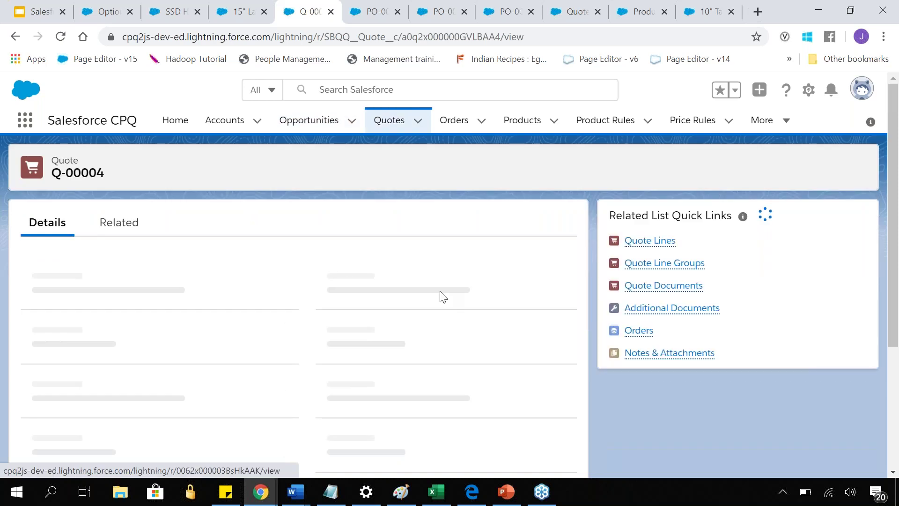
Edit the quote's lines and add the 15" Laptop (LAPTOP15) from the product selection.
left_click(524, 173)
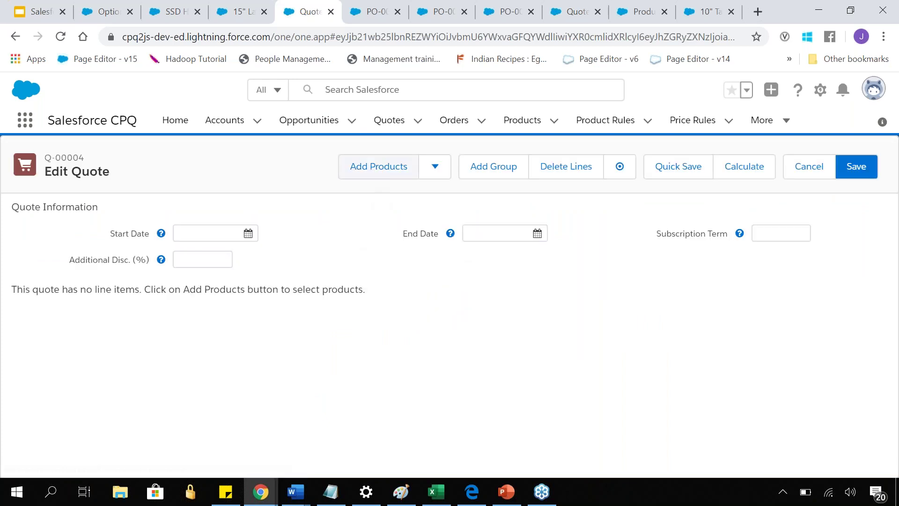
left_click(371, 174)
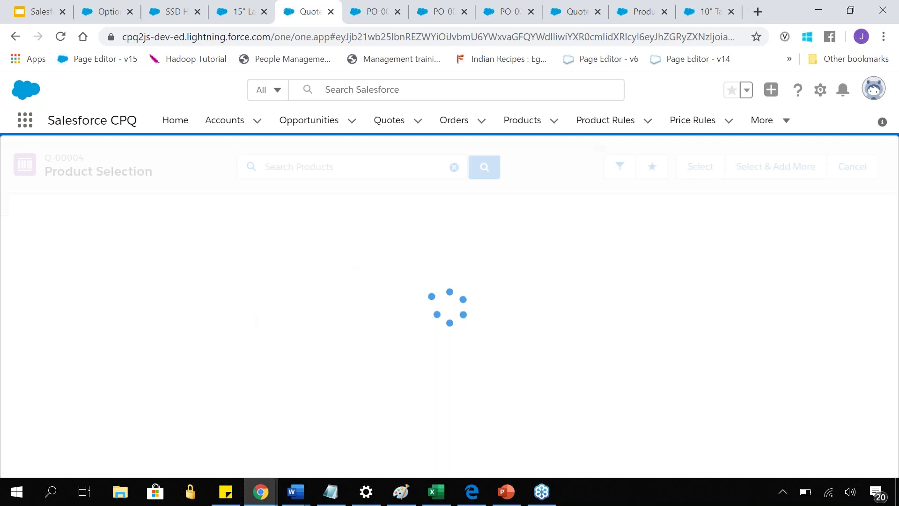
scroll(126, 347, "down", 15)
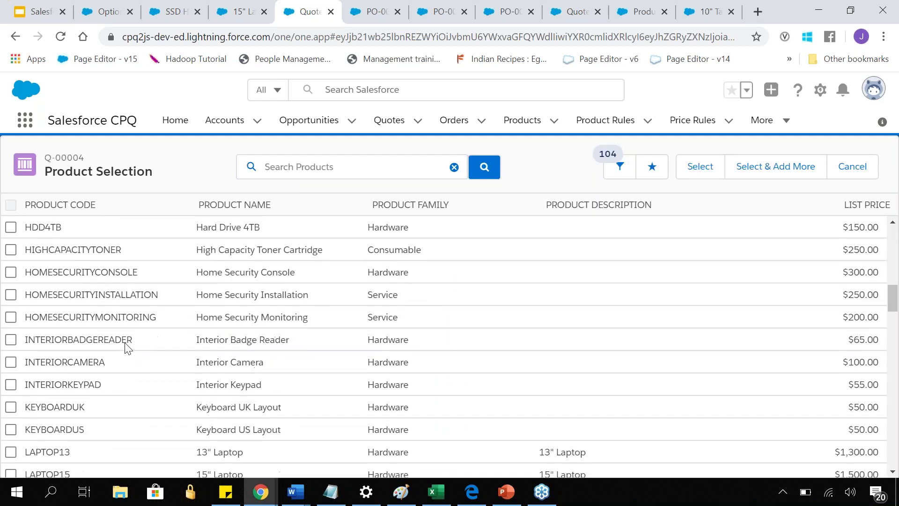
left_click(11, 404)
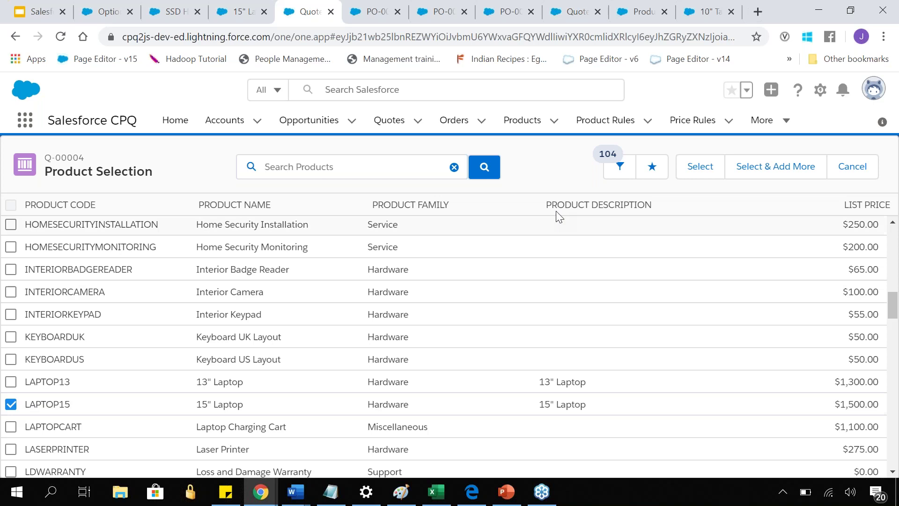
left_click(700, 167)
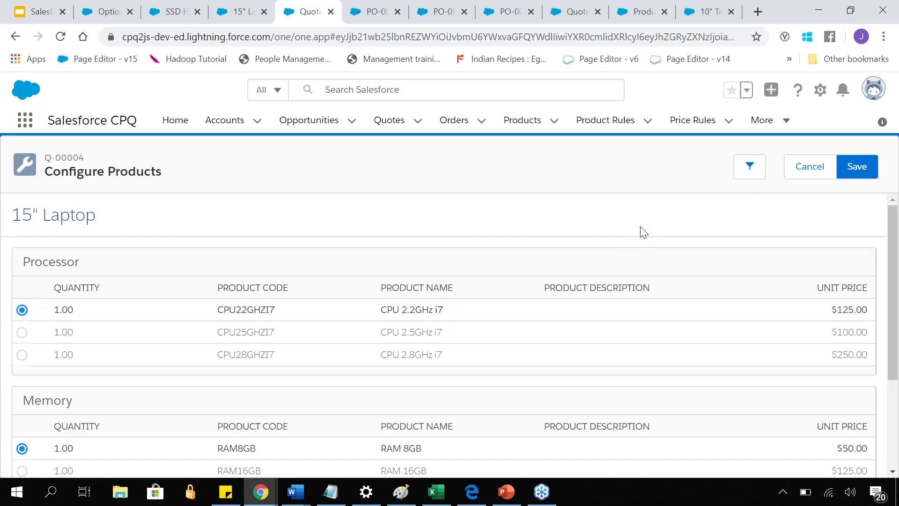
Configure the 15" Laptop with CPU 2.5GHz i7, RAM 8GB and SSD Hard Drive 256GB, and save the configuration.
scroll(388, 246, "down", 2)
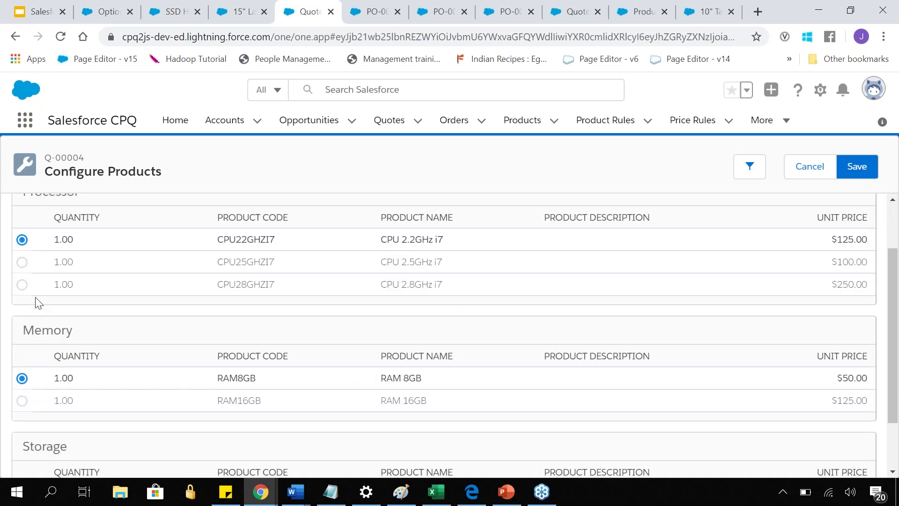
left_click(22, 262)
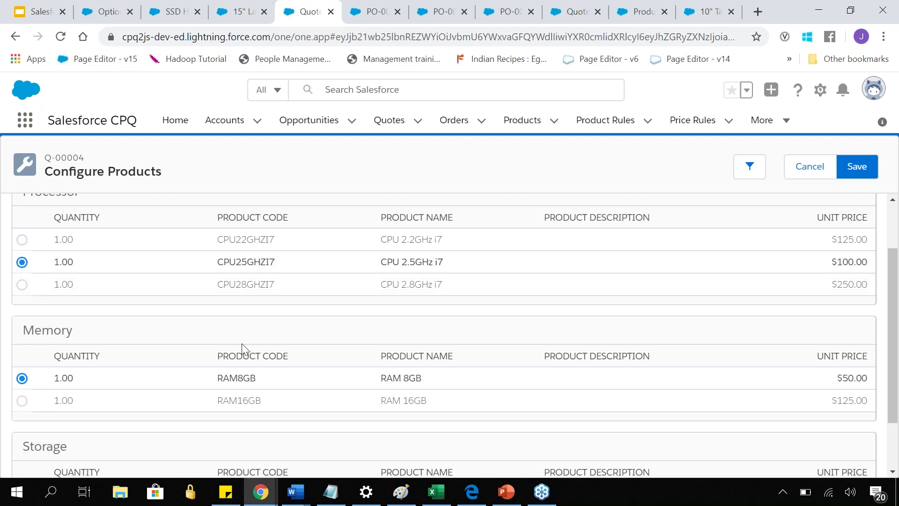
scroll(175, 387, "down", 2)
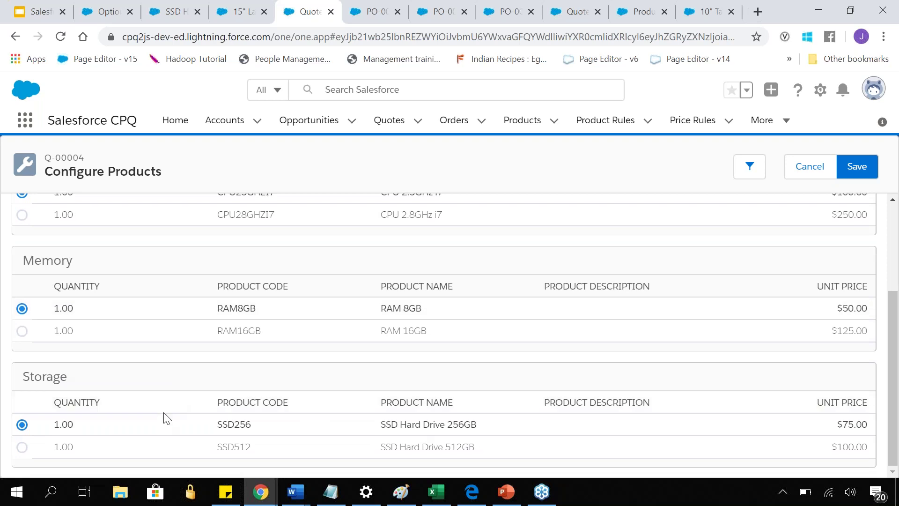
left_click(22, 447)
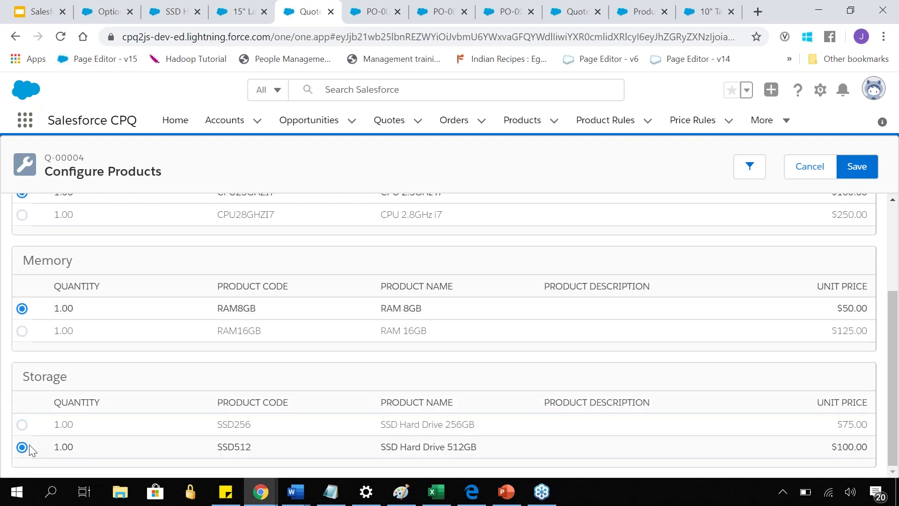
left_click(22, 426)
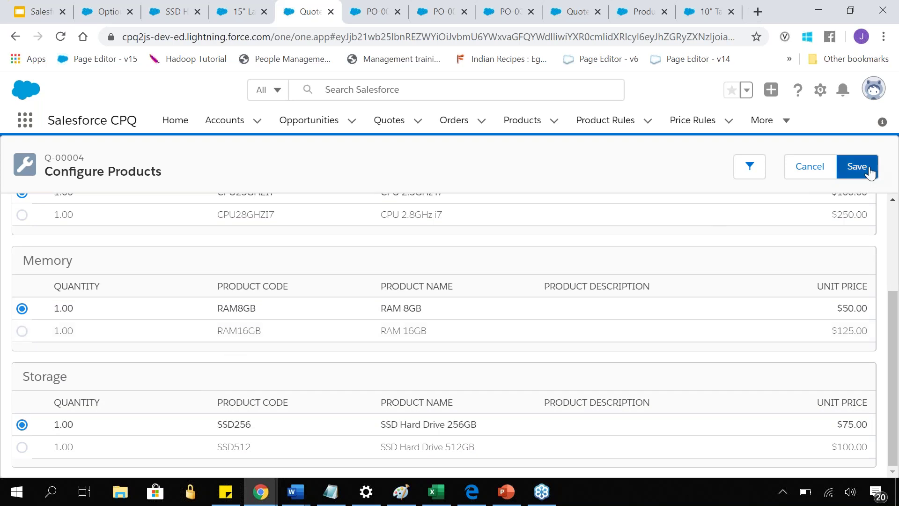
left_click(854, 169)
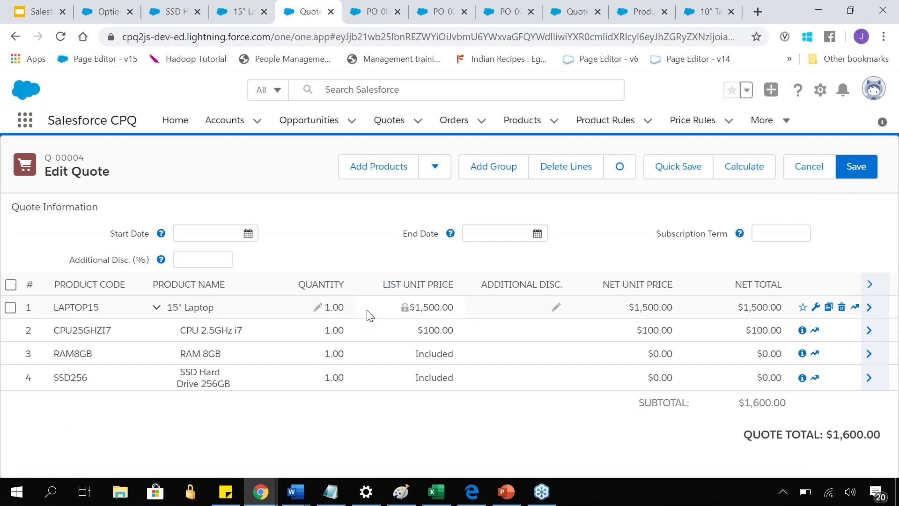
Expand the 15" Laptop quote line to examine its Package Product Code, and cancel the quote line edit.
left_click(868, 308)
scroll(569, 341, "down", 1)
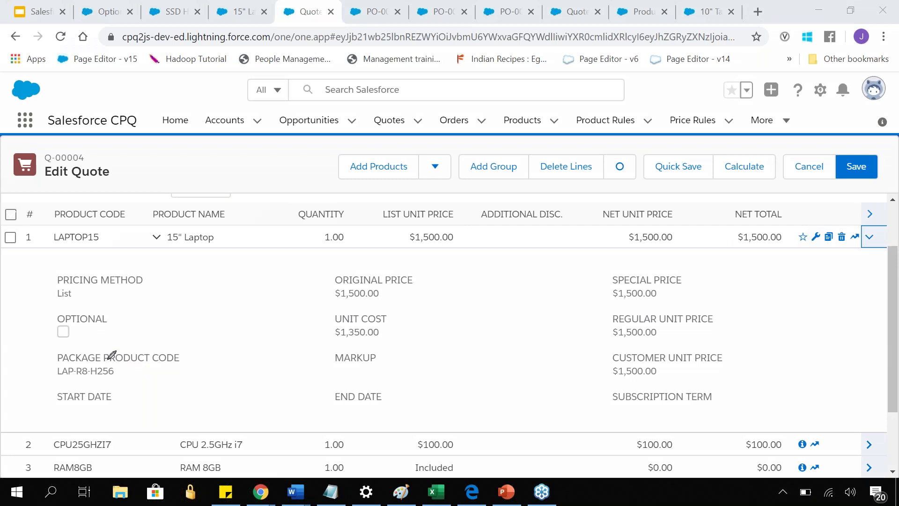
mouse_move(106, 361)
left_mouse_down()
mouse_move(52, 364)
mouse_move(63, 377)
mouse_move(114, 378)
mouse_move(122, 366)
mouse_move(106, 361)
left_mouse_up()
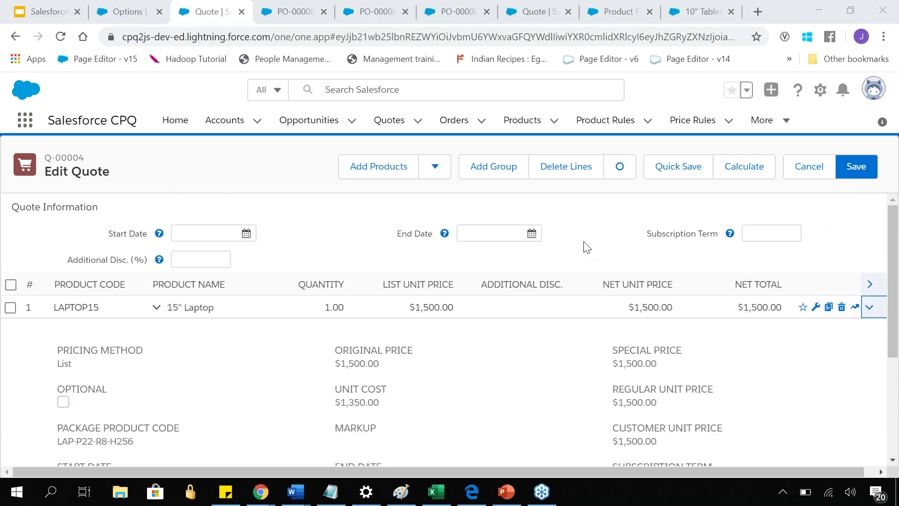
left_click(161, 427)
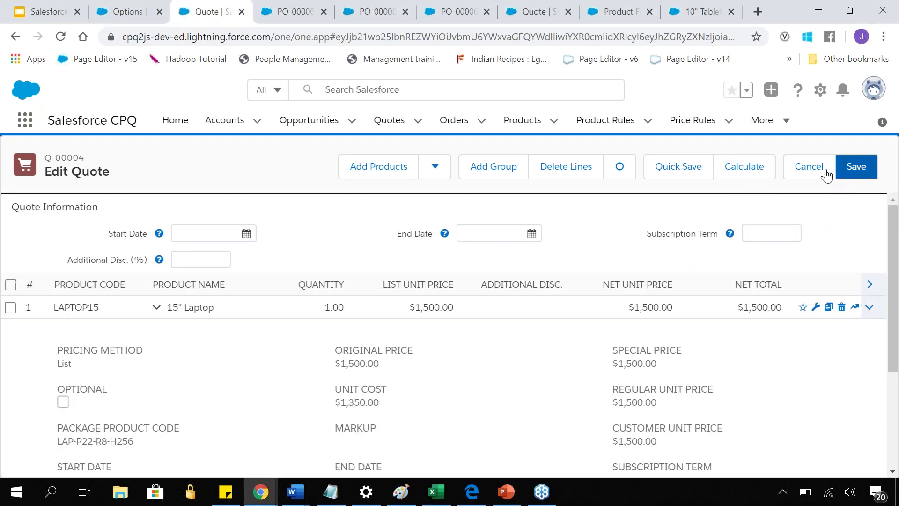
left_click(808, 167)
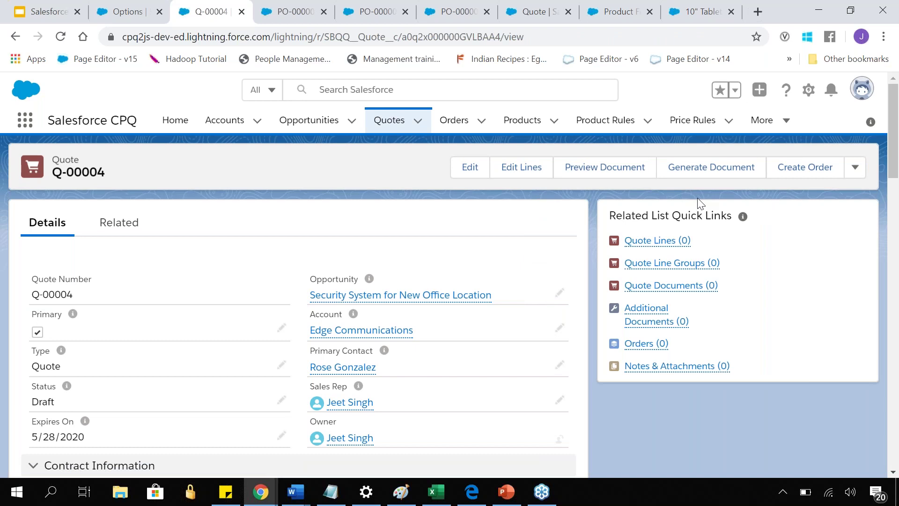
Reopen the quote's line editor and select the 15" Laptop (LAPTOP15) again for configuration.
left_click(537, 168)
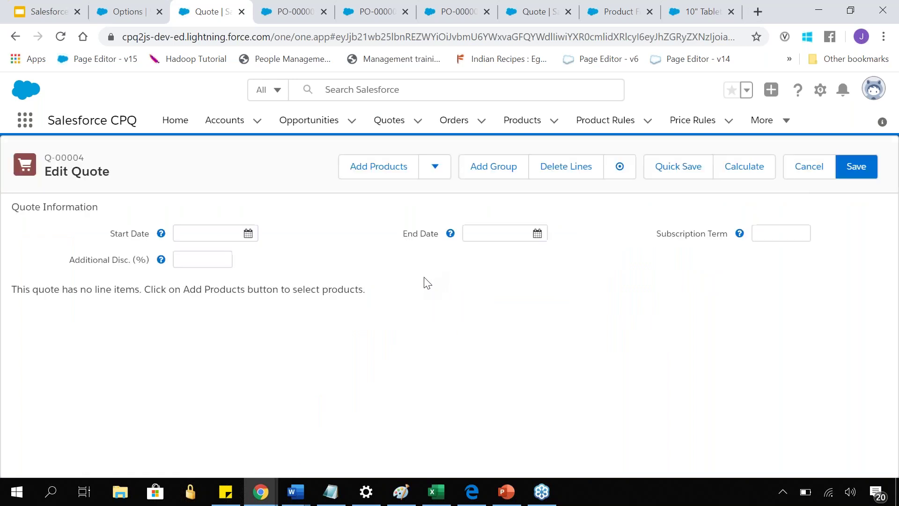
left_click(368, 168)
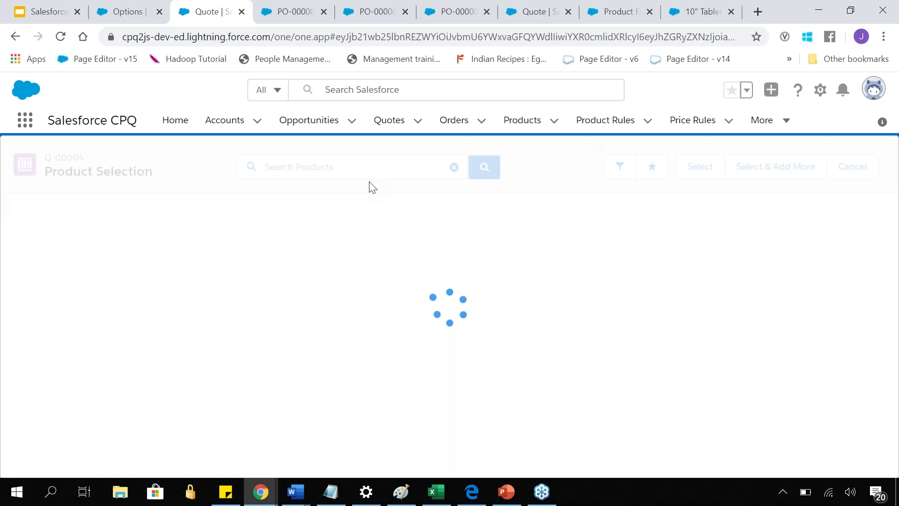
scroll(84, 383, "down", 8)
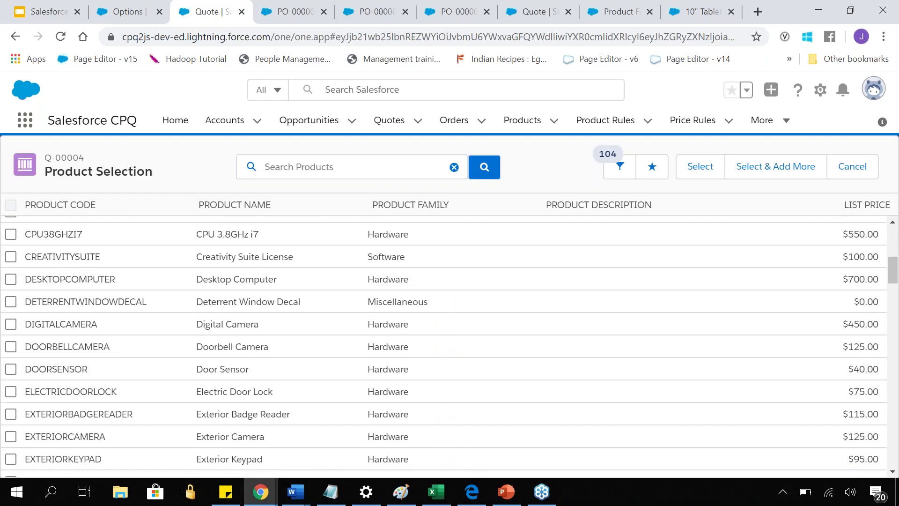
scroll(84, 383, "down", 5)
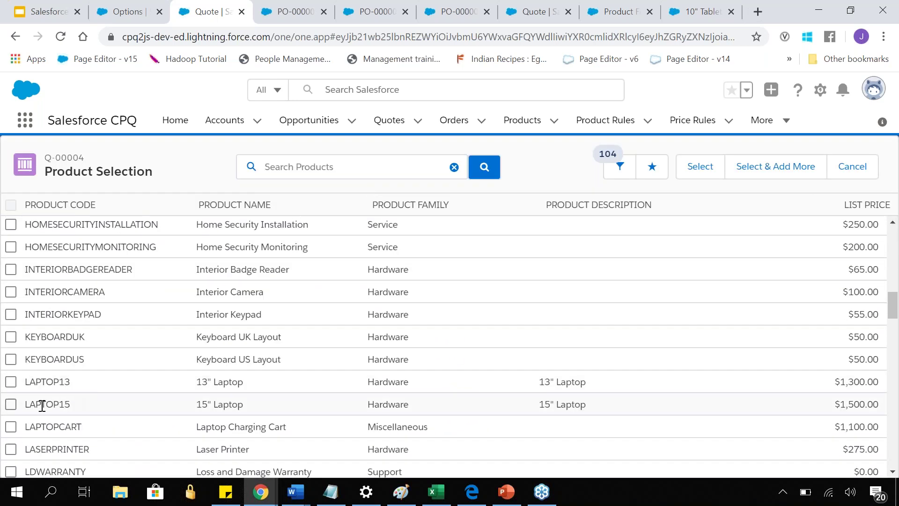
left_click(14, 403)
left_click(700, 167)
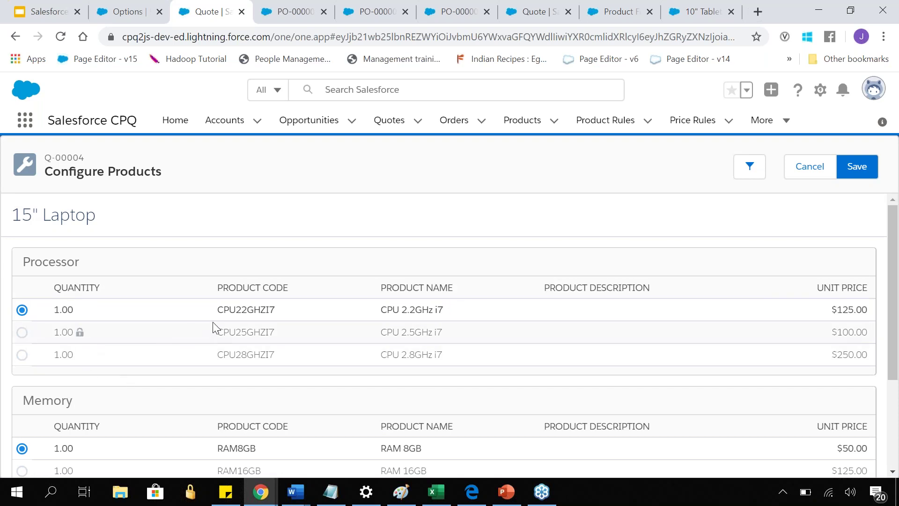
Review the laptop's default options and save the configuration with CPU 2.2GHz i7, RAM 8GB and SSD Hard Drive 256GB.
scroll(235, 314, "down", 1)
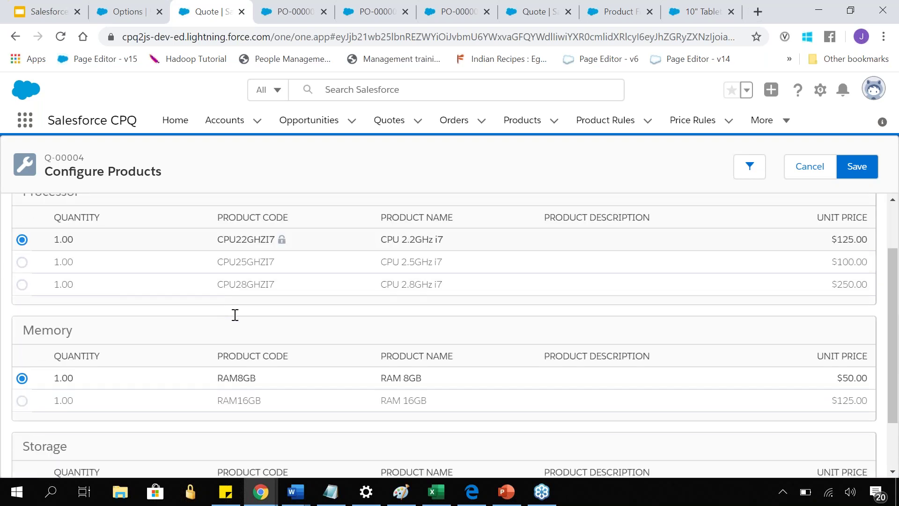
scroll(70, 412, "down", 1)
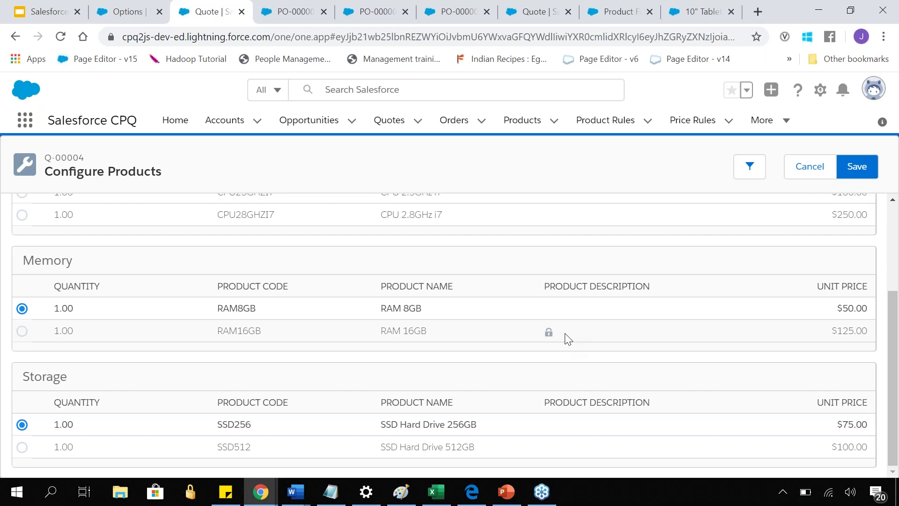
scroll(565, 334, "up", 2)
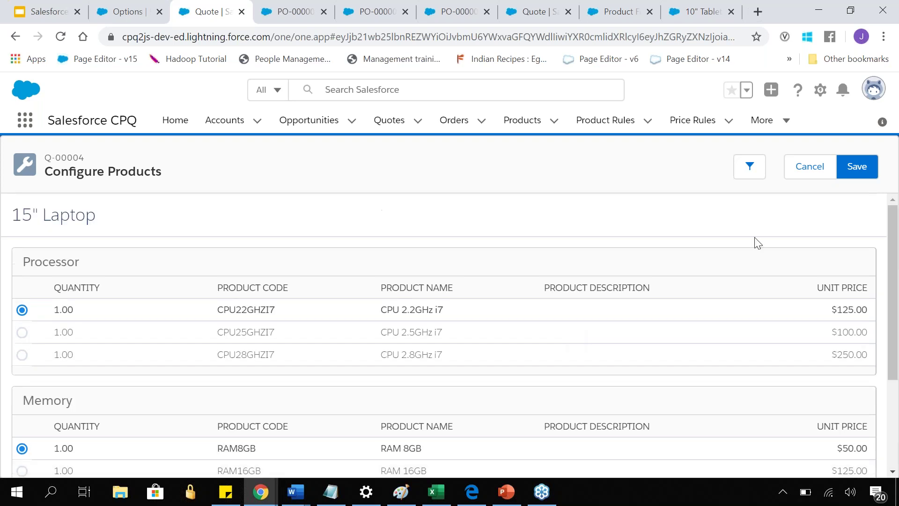
left_click(855, 167)
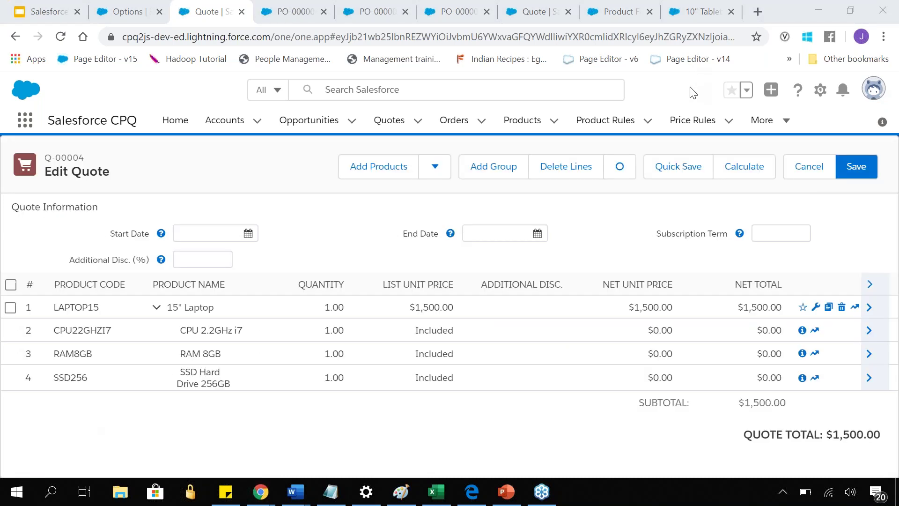
Expand the 15" Laptop line's details in the quote editor and examine its Package Product Code.
left_click(869, 307)
scroll(99, 378, "down", 3)
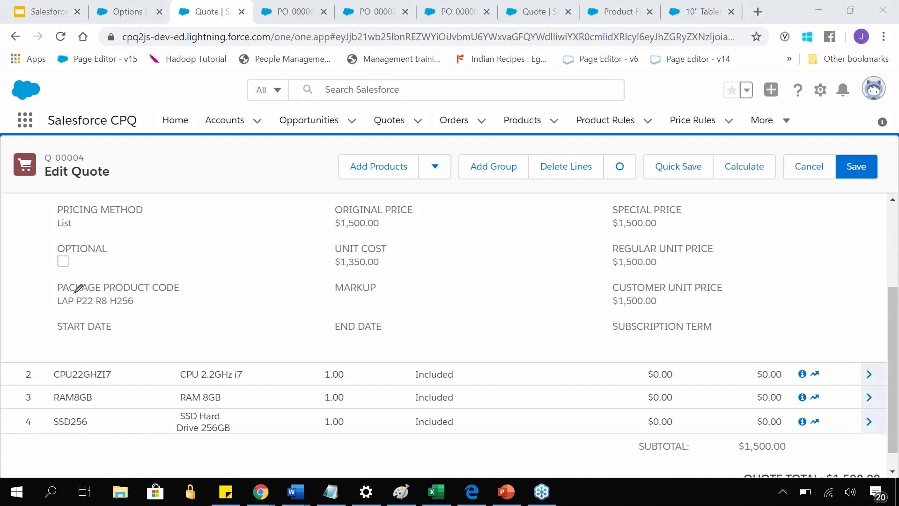
mouse_move(75, 293)
left_mouse_down()
mouse_move(58, 294)
mouse_move(59, 309)
mouse_move(131, 312)
mouse_move(139, 293)
mouse_move(120, 290)
left_mouse_up()
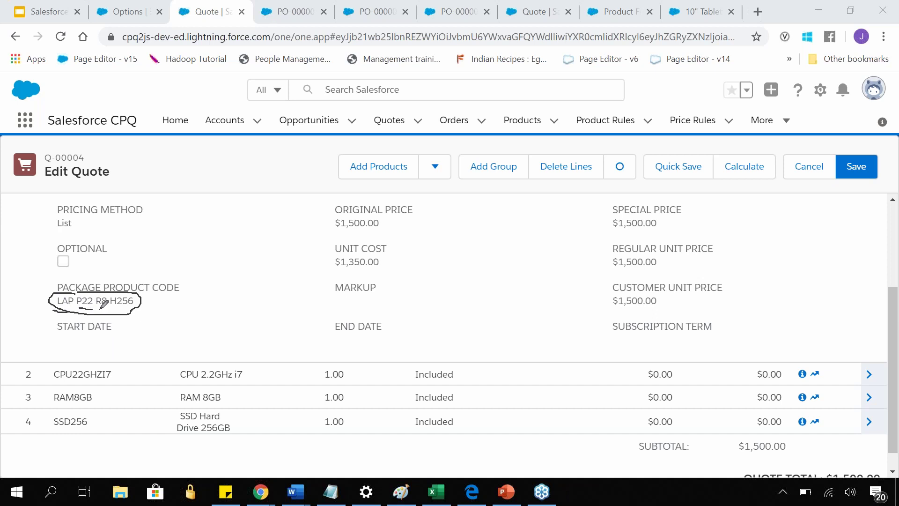
left_click_drag(100, 309, 134, 309)
key("Escape")
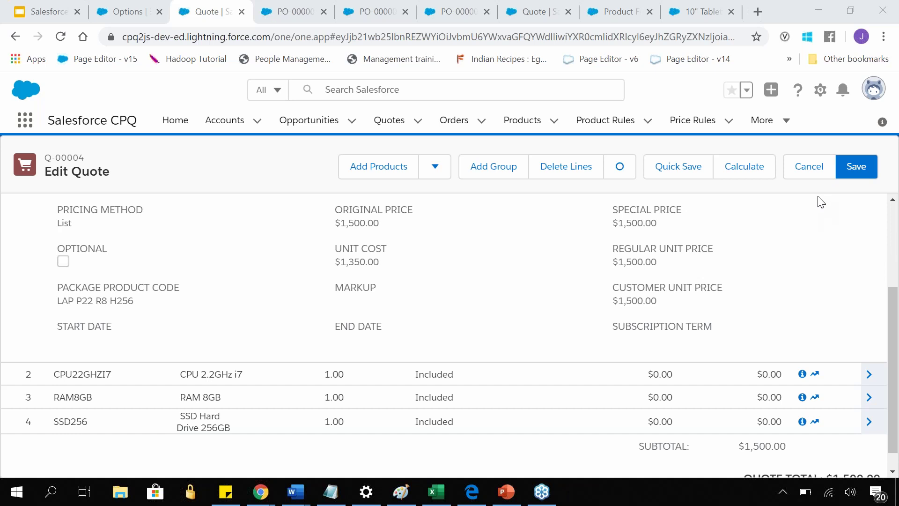
scroll(340, 342, "up", 3)
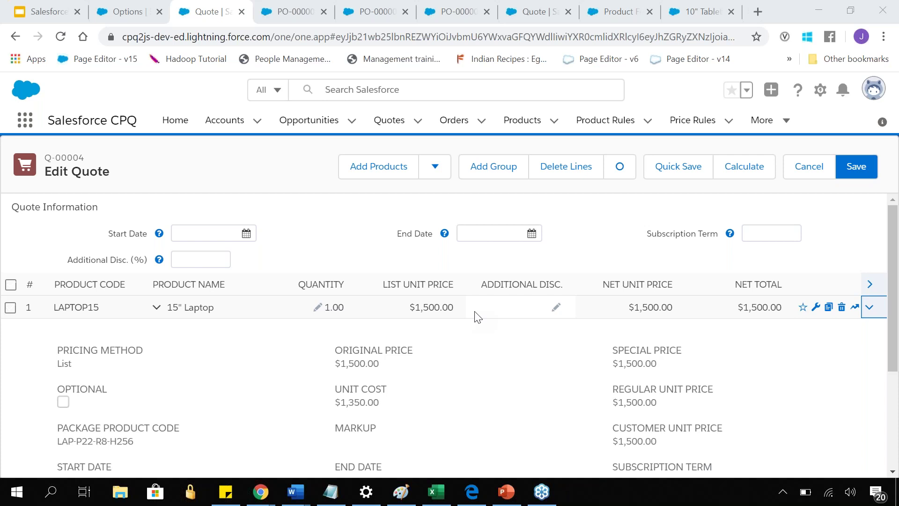
Open the 15" Laptop product for editing, review its Configured Code Pattern LAP{1}{2}{3}, and save the record.
left_click(537, 123)
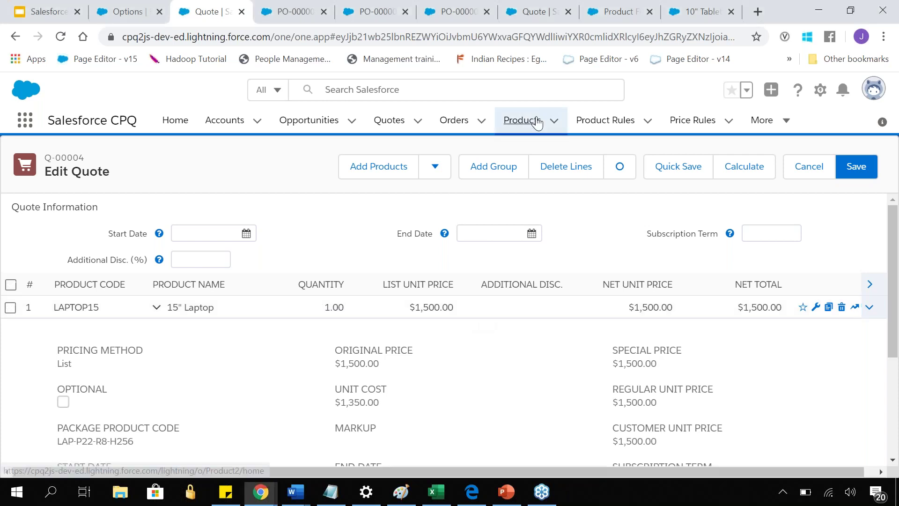
left_click(538, 123)
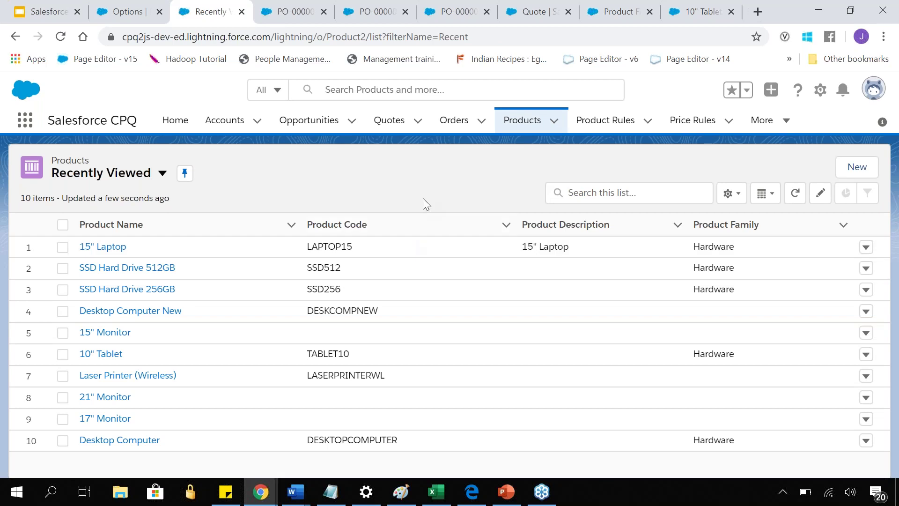
left_click(106, 247)
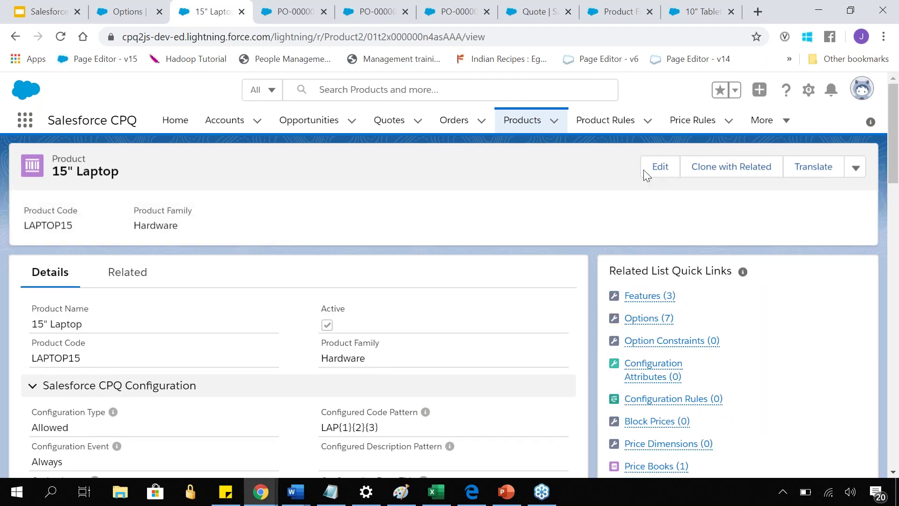
key("e")
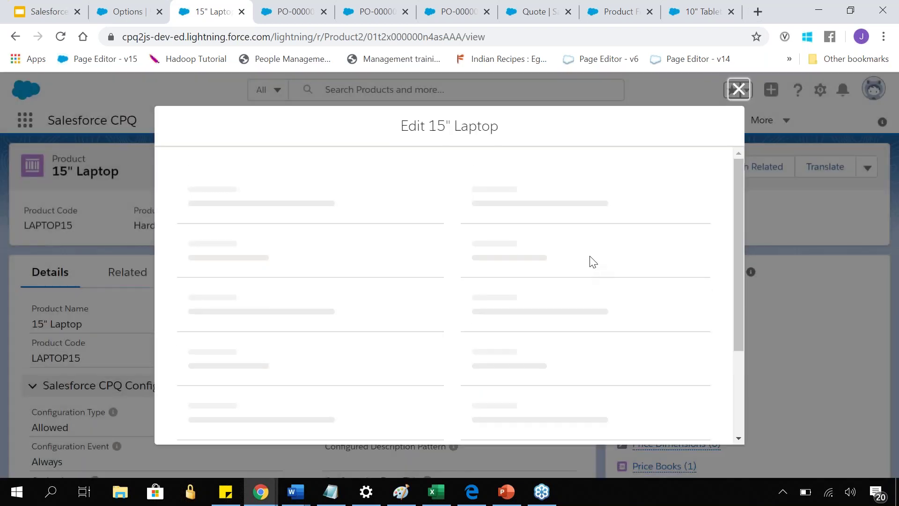
left_click(539, 328)
left_click_drag(539, 321, 481, 322)
left_click(710, 424)
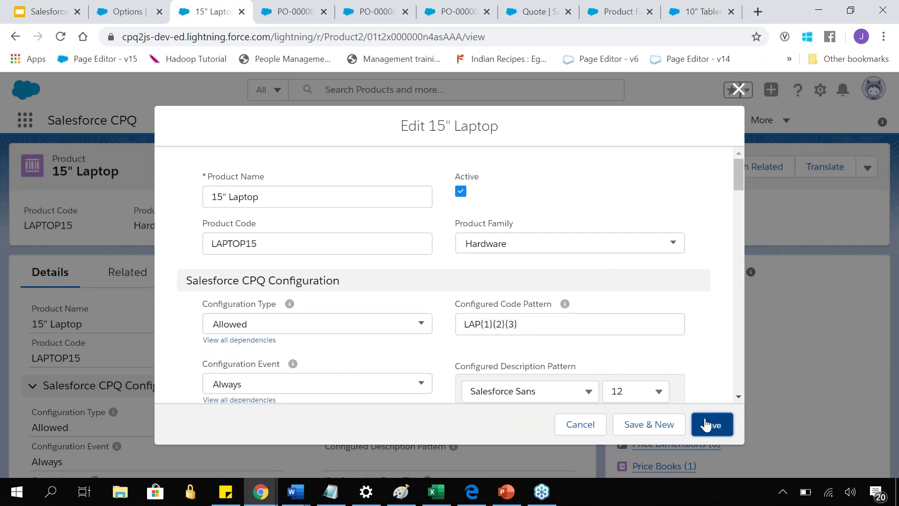